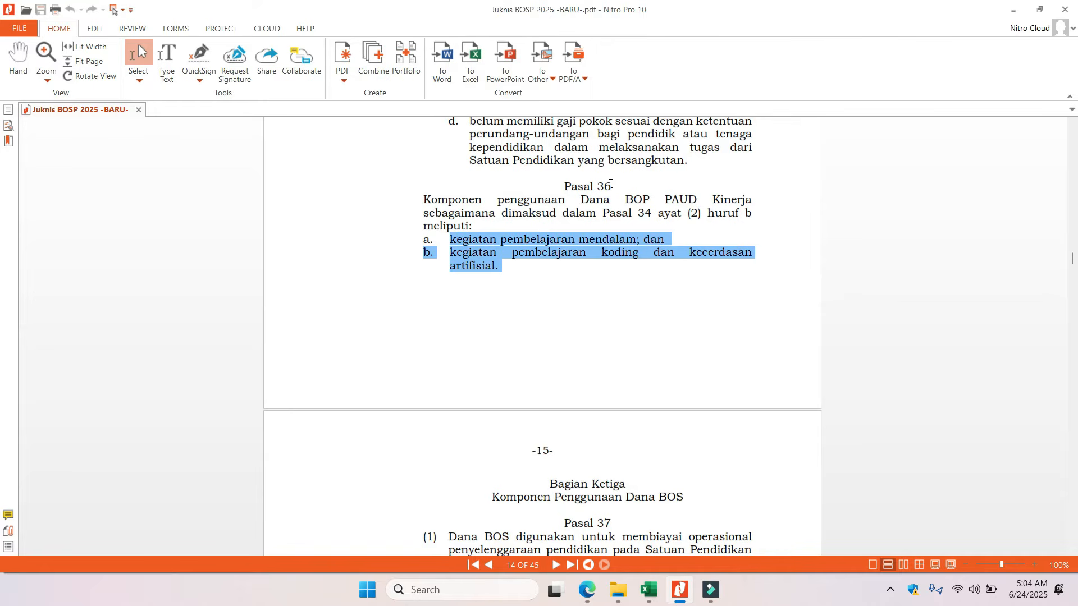
Highlight "Dana BOP PAUD Kinerja" in Pasal 36 of the PDF and check its allocation on the Edge page, then return to the PDF
left_click_drag(584, 200, 751, 201)
left_click(586, 591)
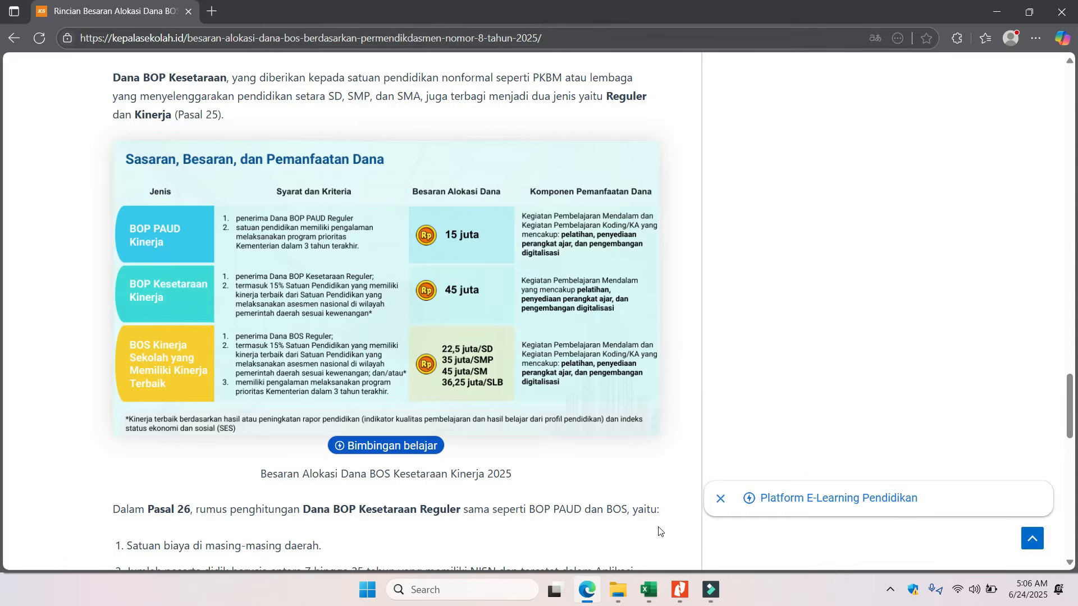
left_click(678, 598)
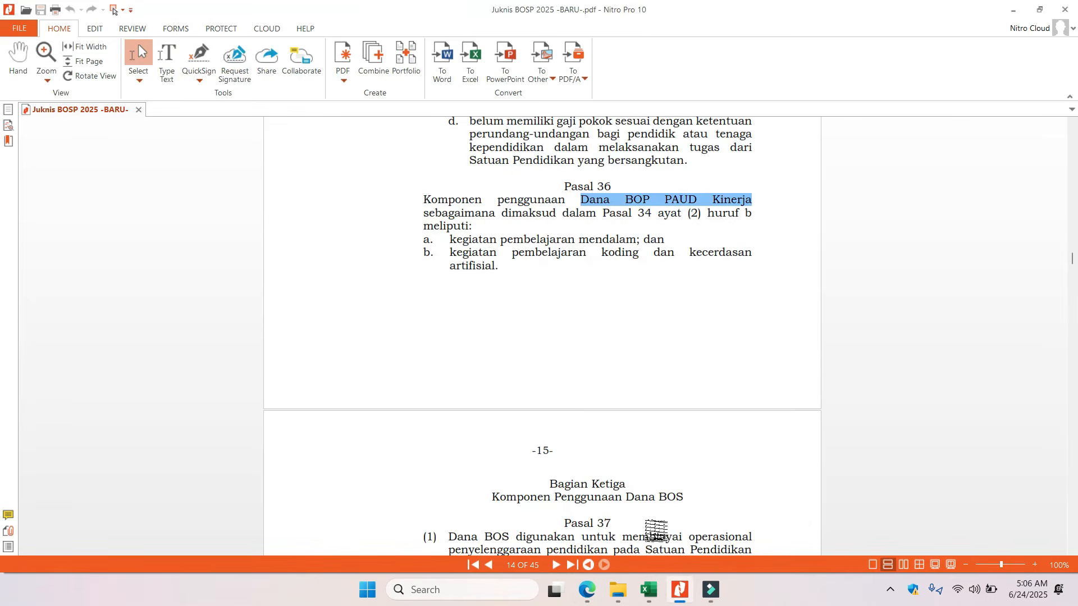
Switch to the Excel budget workbook and check the BOSP Kinerja amount and Total Penerimaan on the Depan sheet
left_click(647, 592)
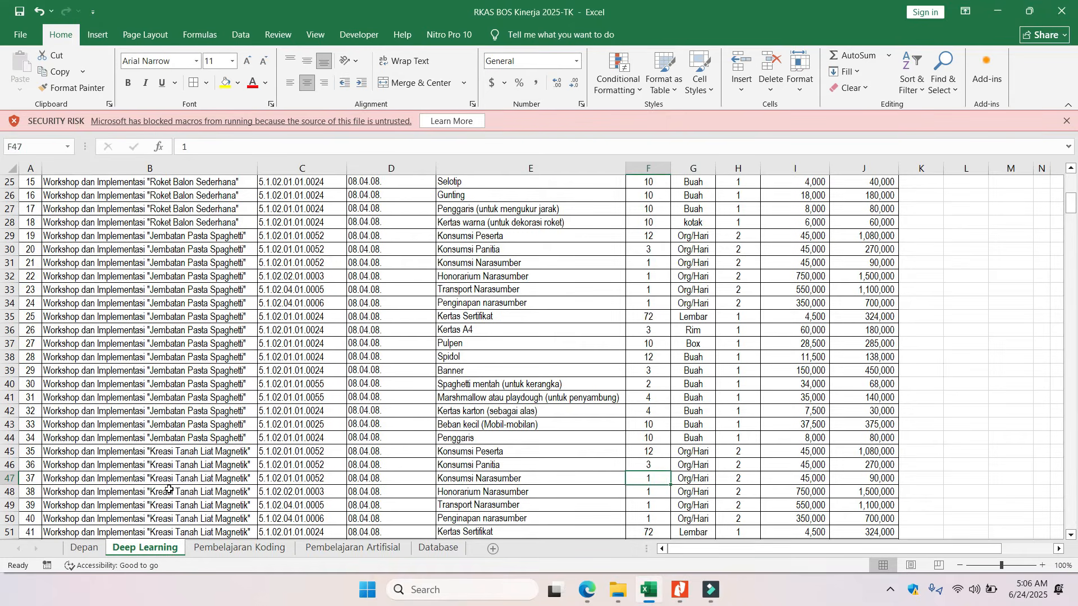
scroll(377, 285, "up", 8)
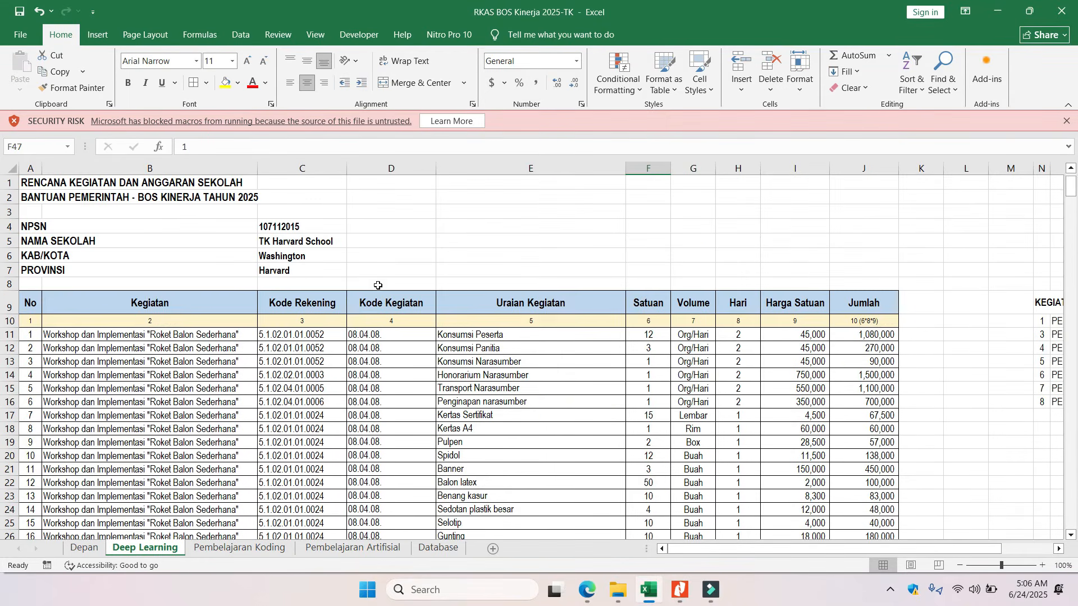
left_click(85, 549)
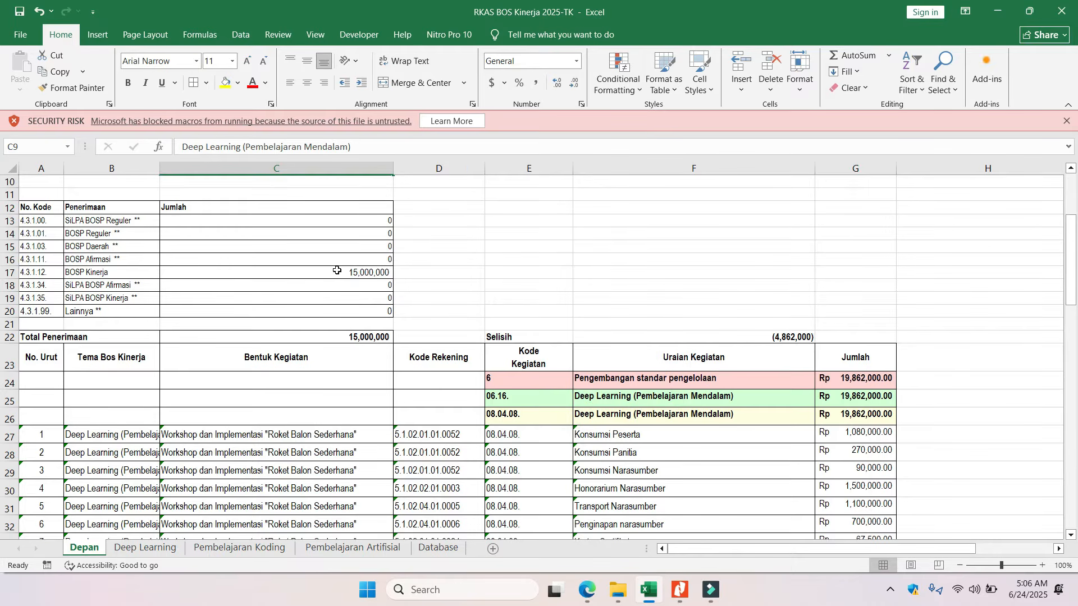
left_click(358, 273)
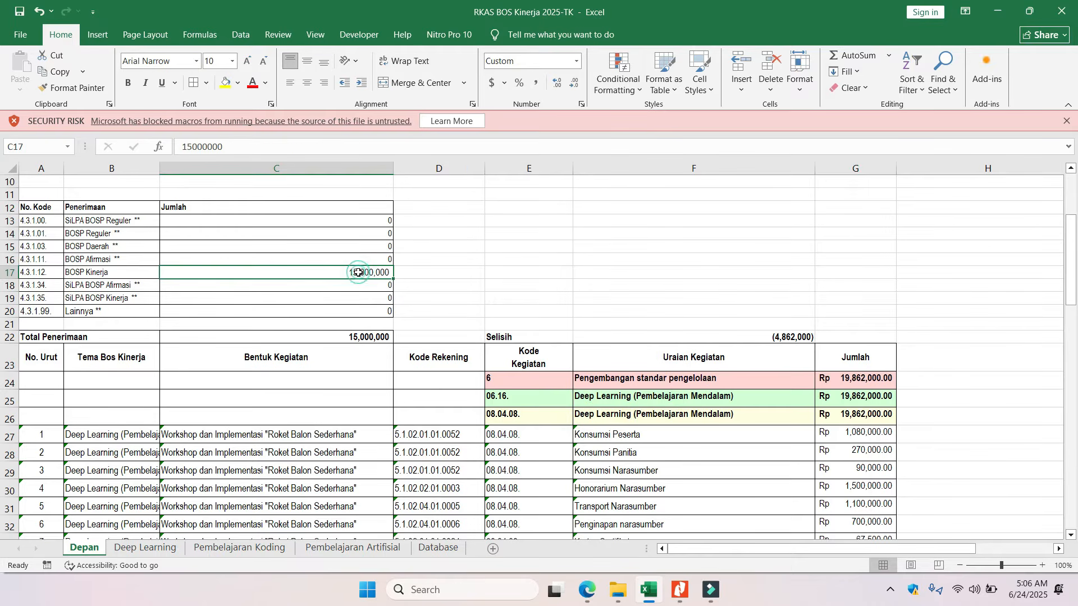
key("Return")
left_click(347, 340)
scroll(362, 352, "up", 2)
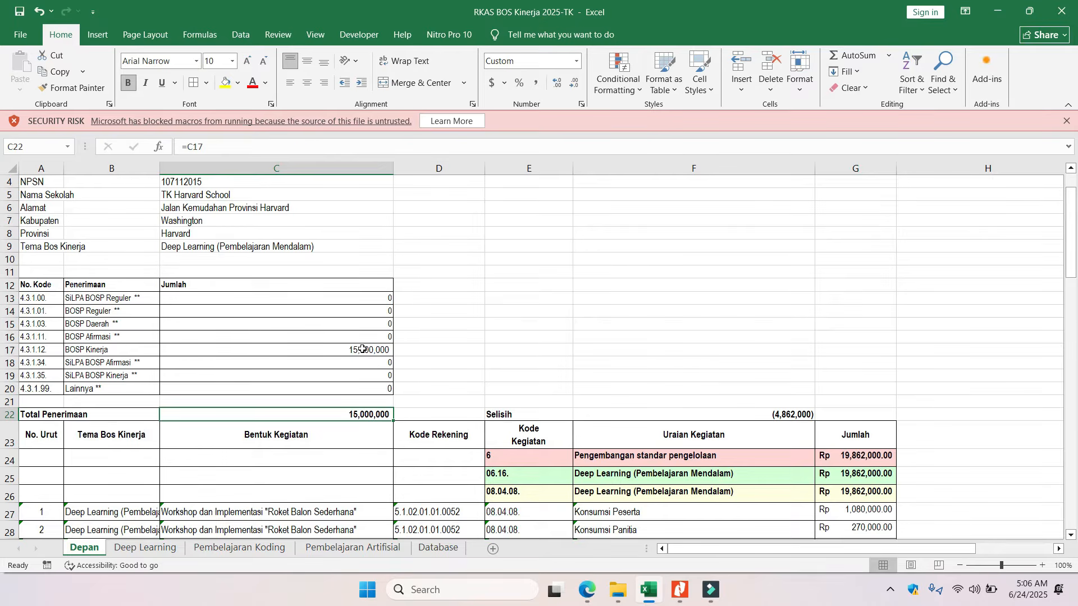
Examine the Tema Bos Kinerja, and compare Total Penerimaan with the Deep Learning total and the Selisih on the Depan sheet
left_click(226, 250)
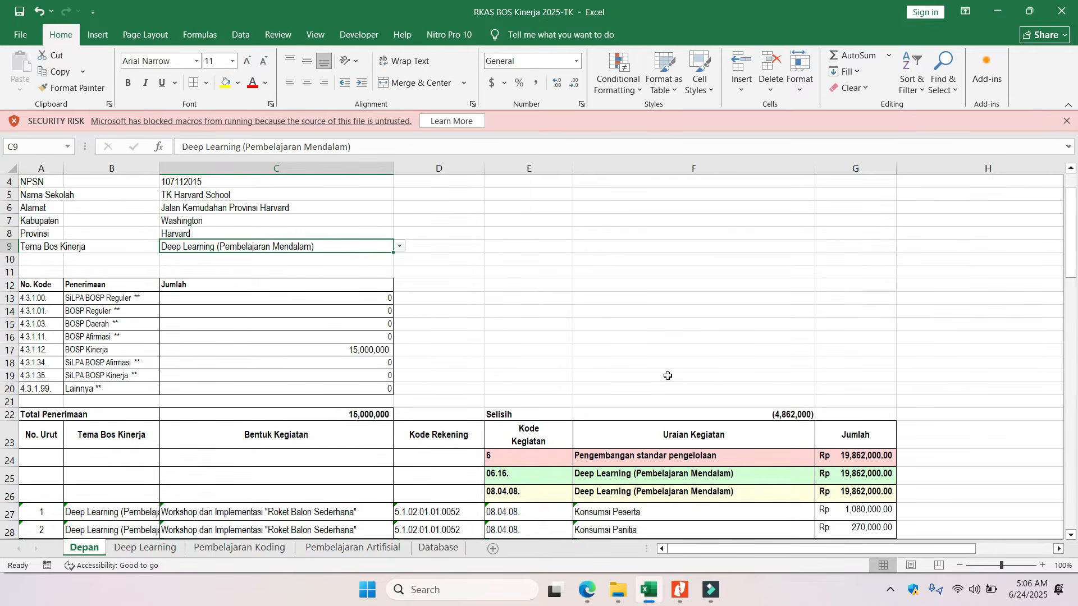
left_click(644, 412)
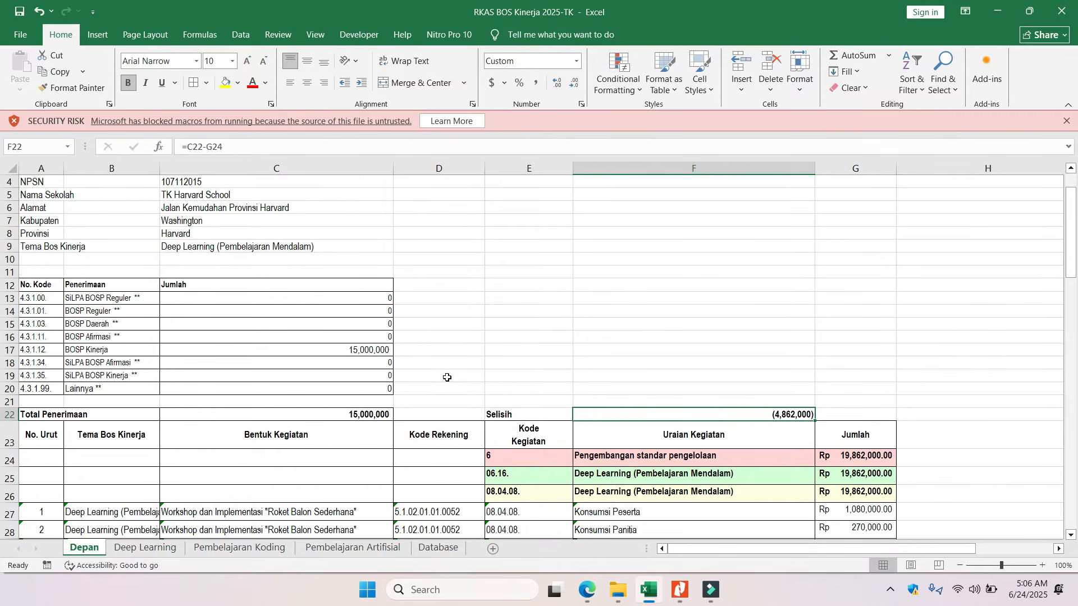
left_click(371, 414)
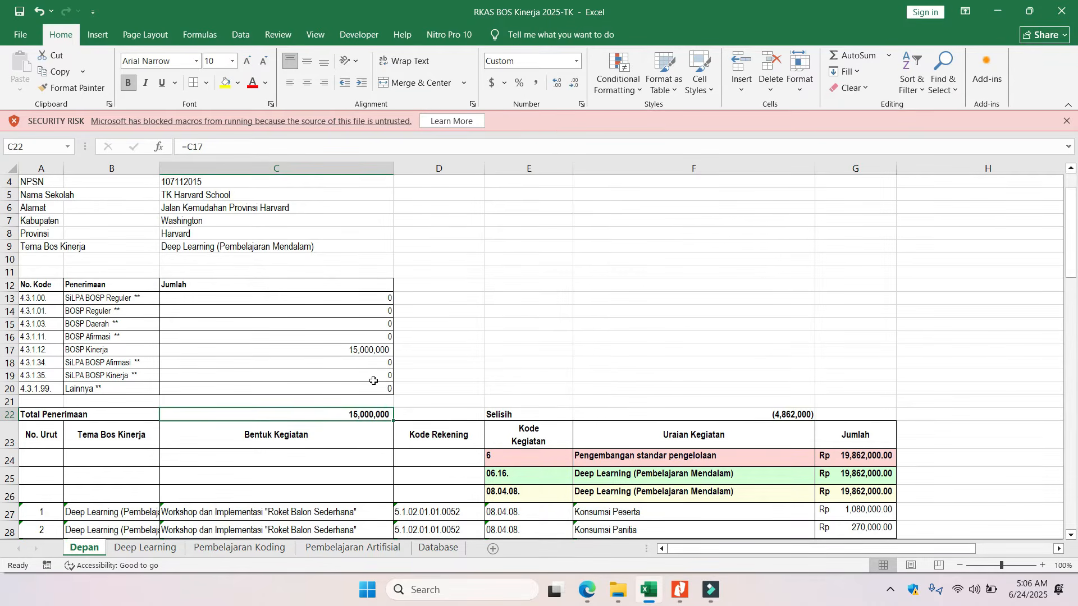
left_click(753, 414)
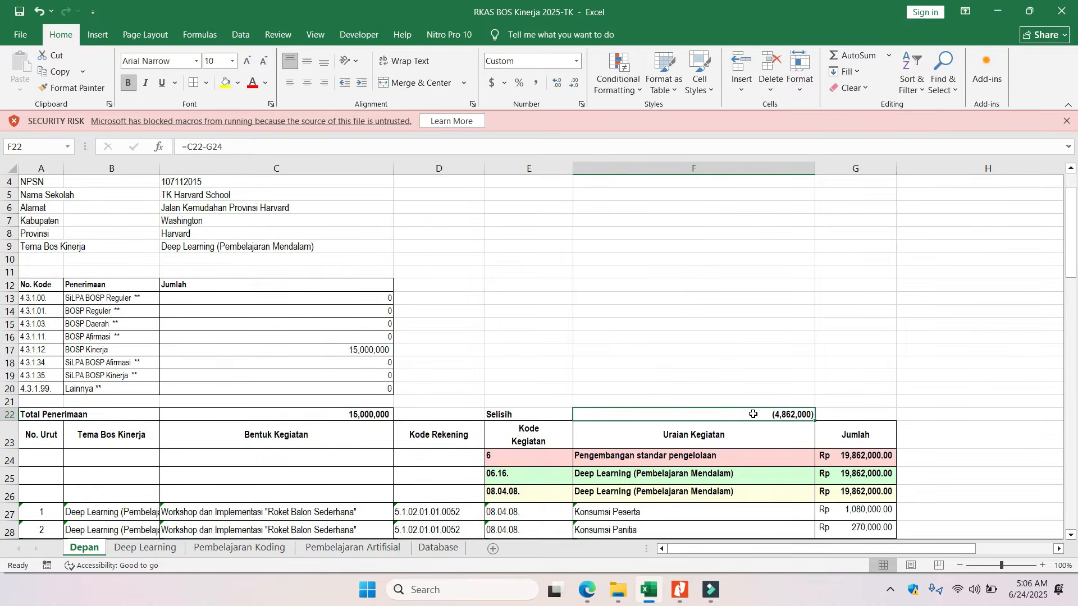
scroll(753, 414, "down", 1)
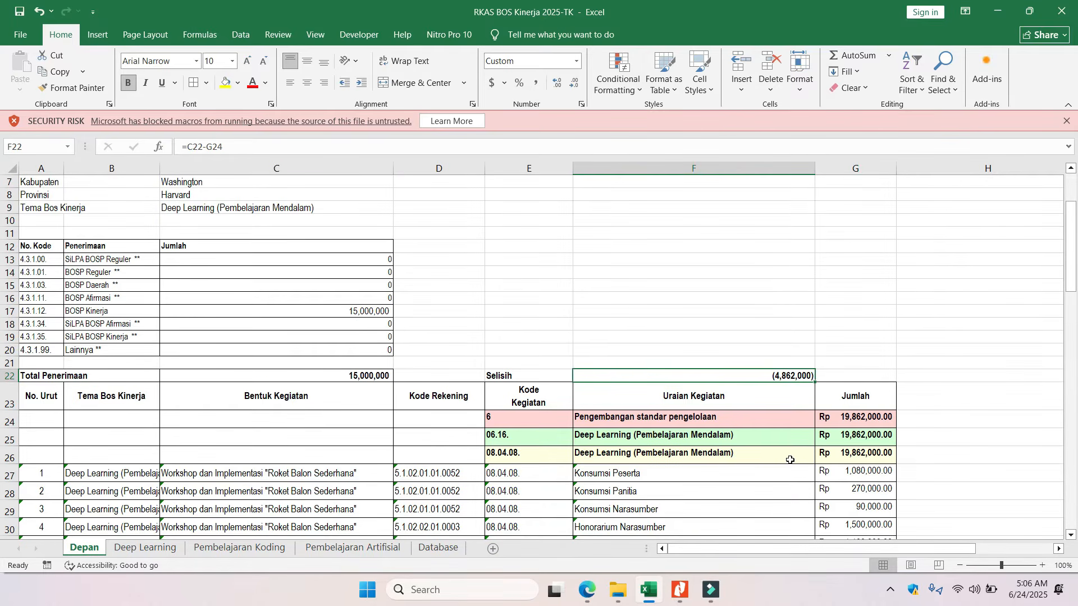
left_click(850, 460)
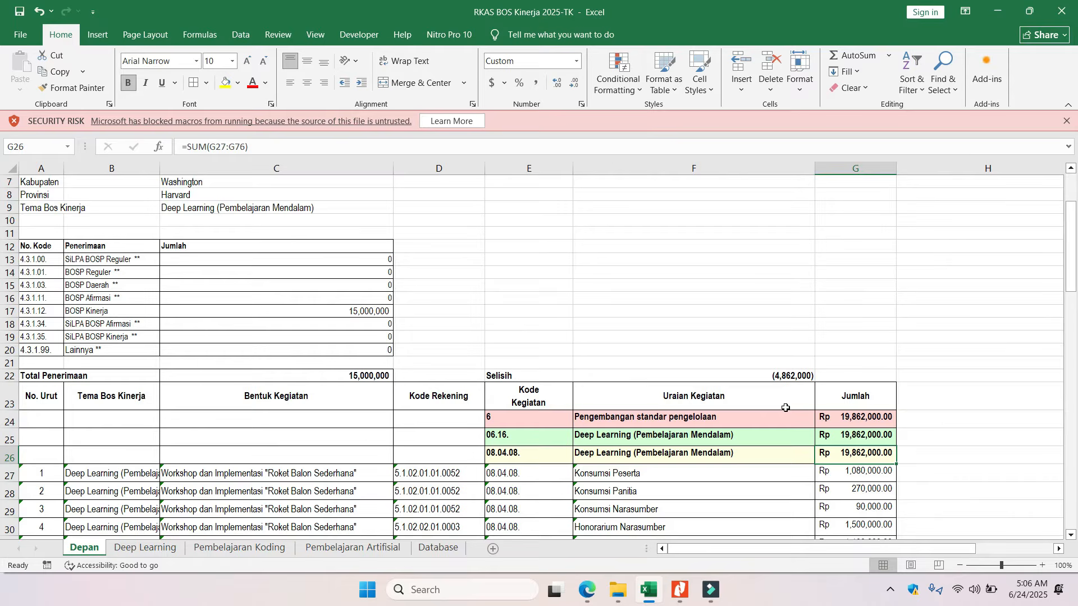
left_click(776, 378)
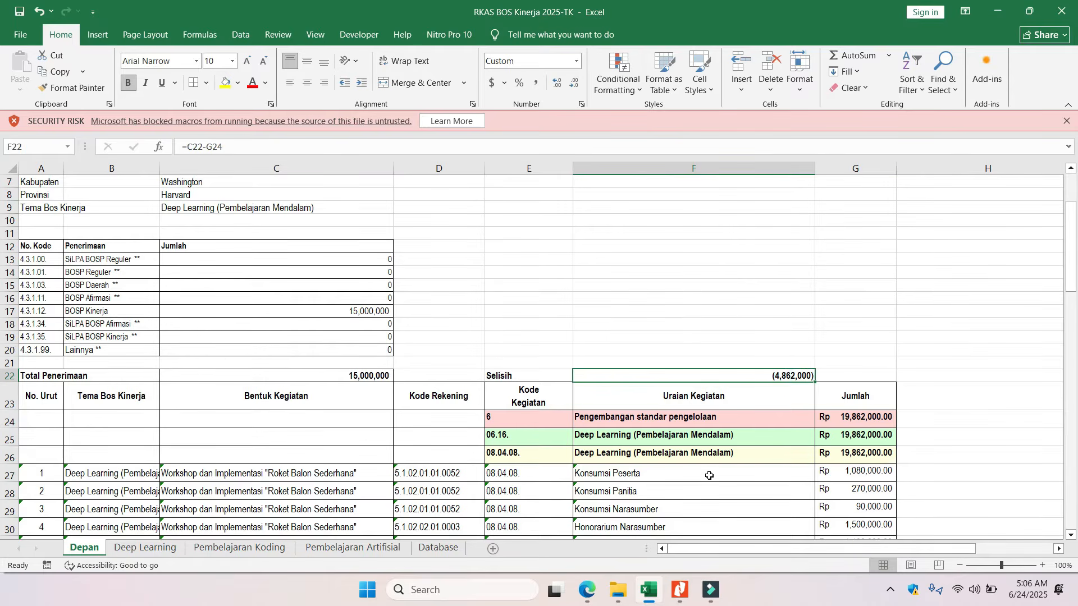
scroll(713, 472, "down", 2)
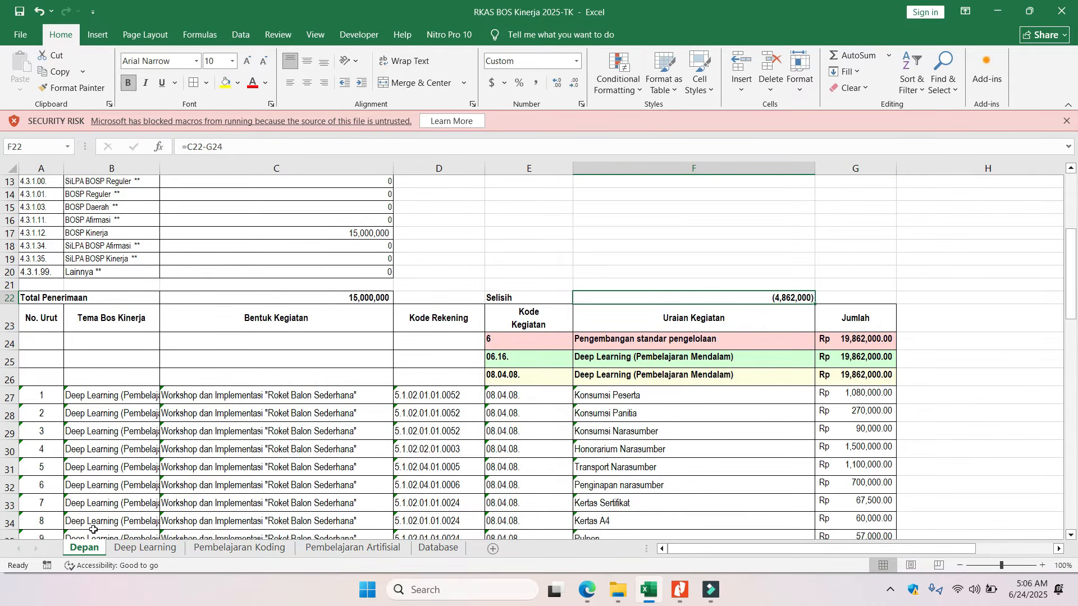
On the Deep Learning sheet, set the Satuan of Penginapan narasumber for the "Roket Balon Sederhana" workshop to 0
left_click(147, 549)
scroll(427, 405, "down", 2)
scroll(431, 400, "up", 2)
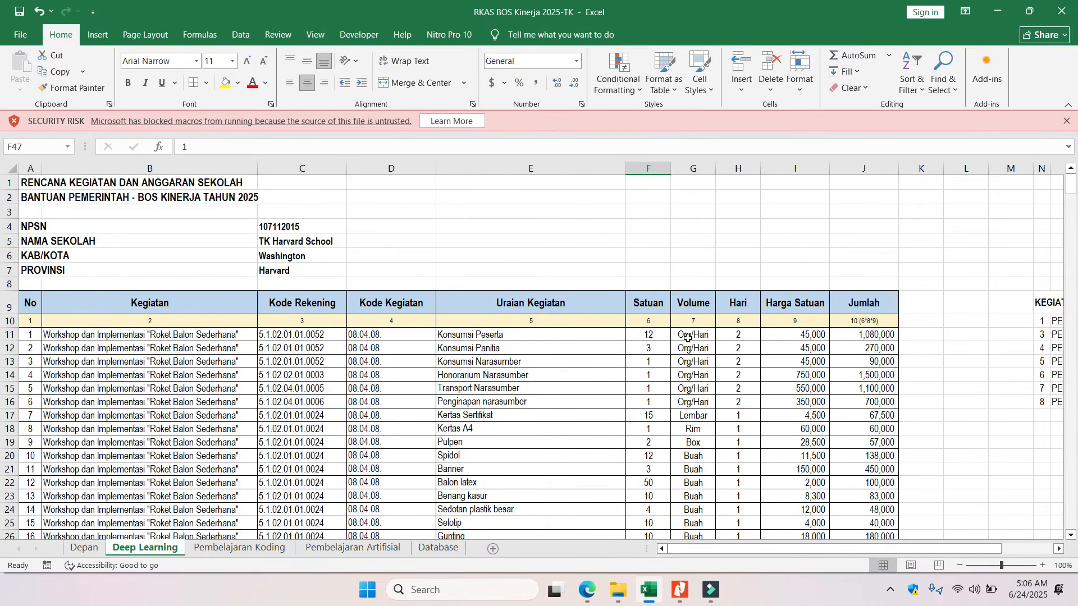
left_click(650, 332)
key("Down")
key("Down")
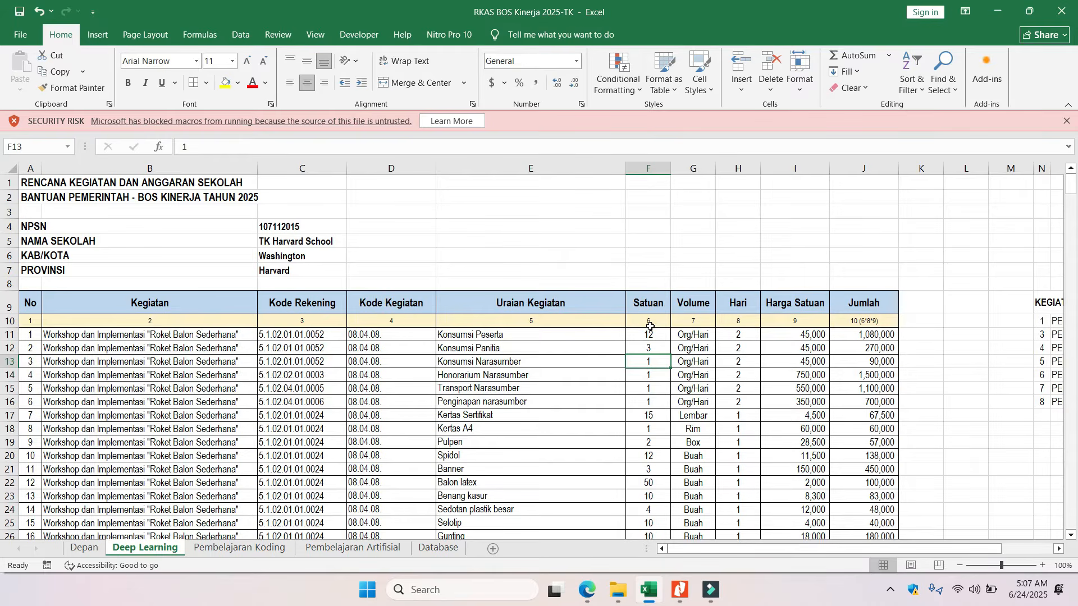
key("Down")
key("Down")
key("Down")
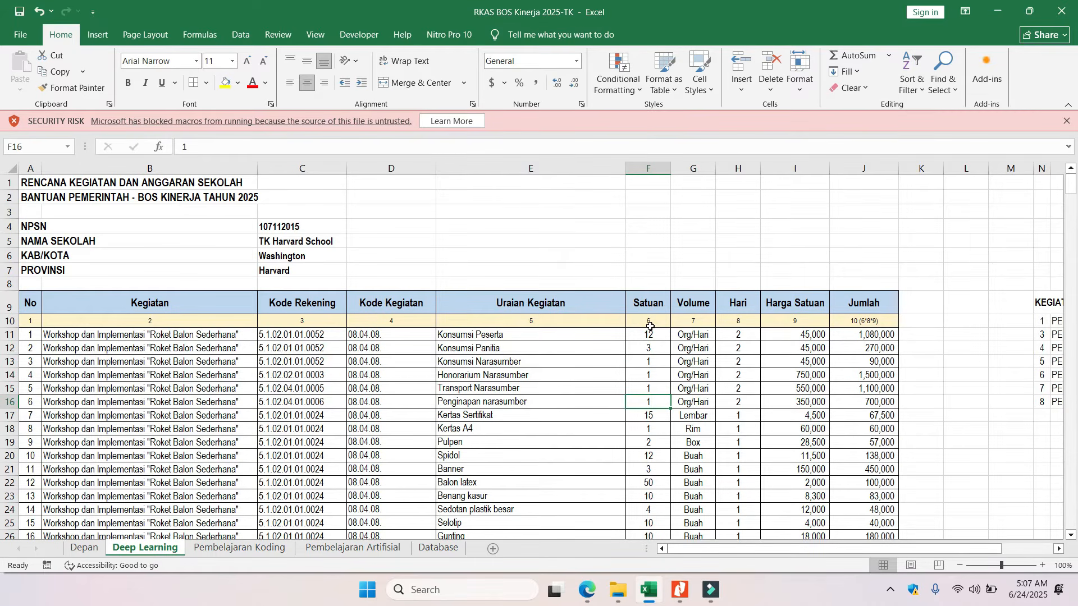
type("0")
key("Return")
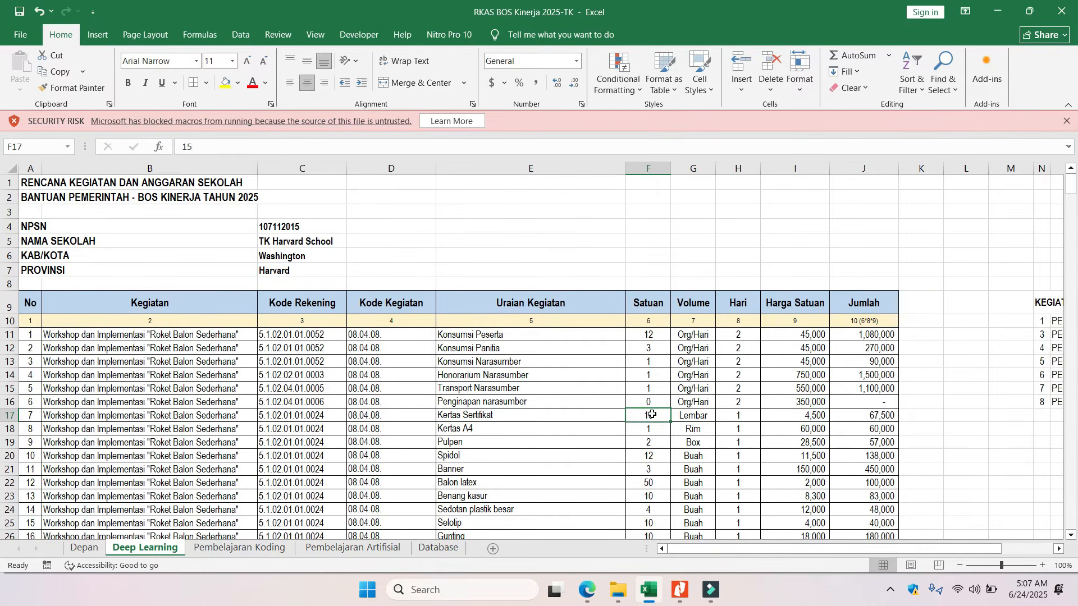
Review the workshop names in the Kegiatan column, from "Roket Balon Sederhana" to "Kreasi Tanah Liat Magnetik"
scroll(651, 415, "down", 1)
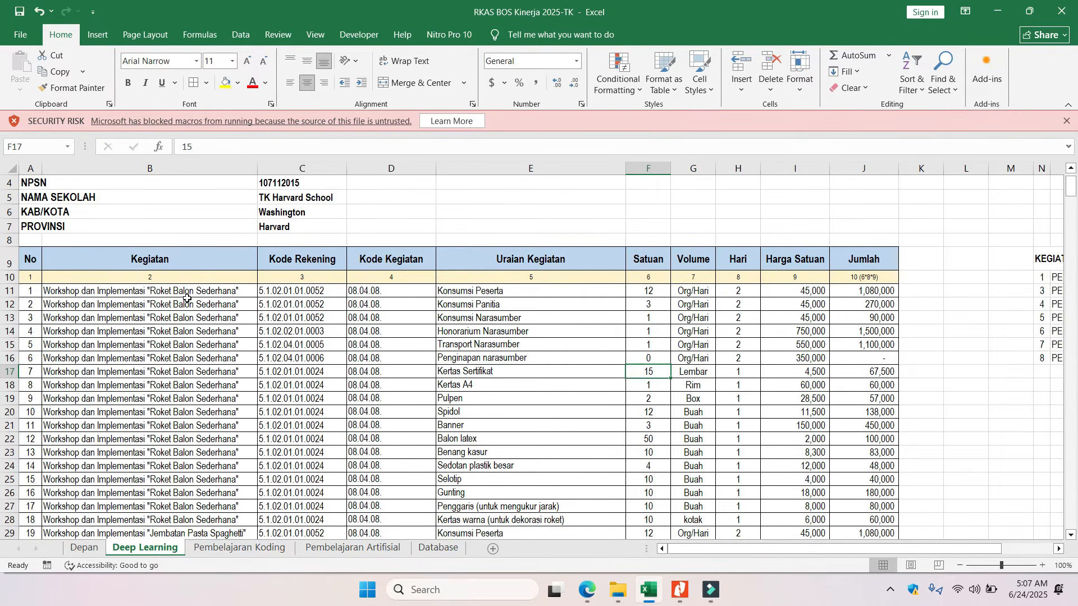
left_click(221, 291)
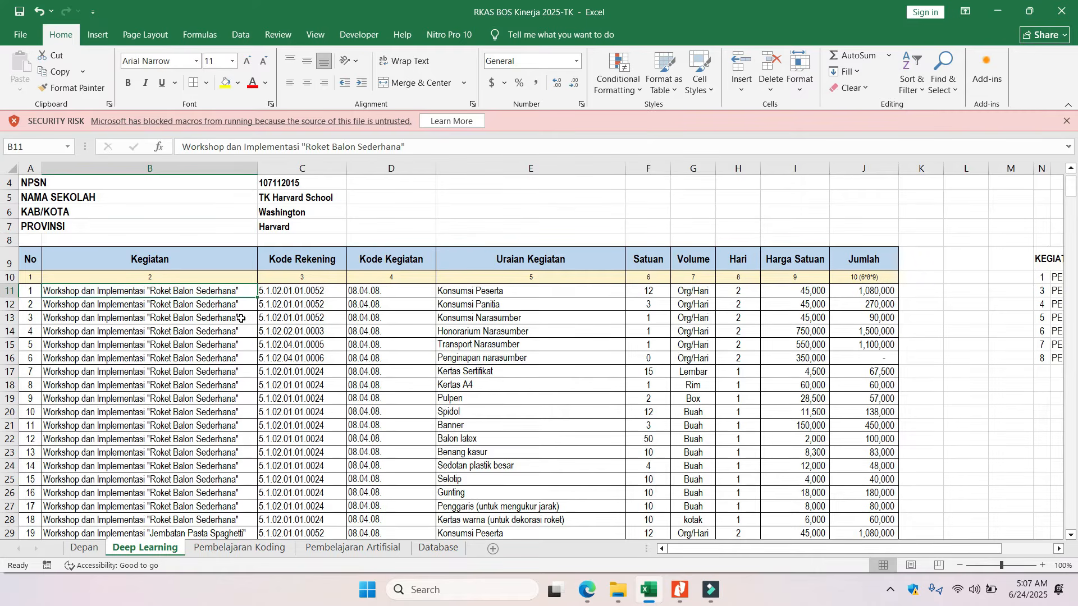
scroll(200, 293, "down", 4)
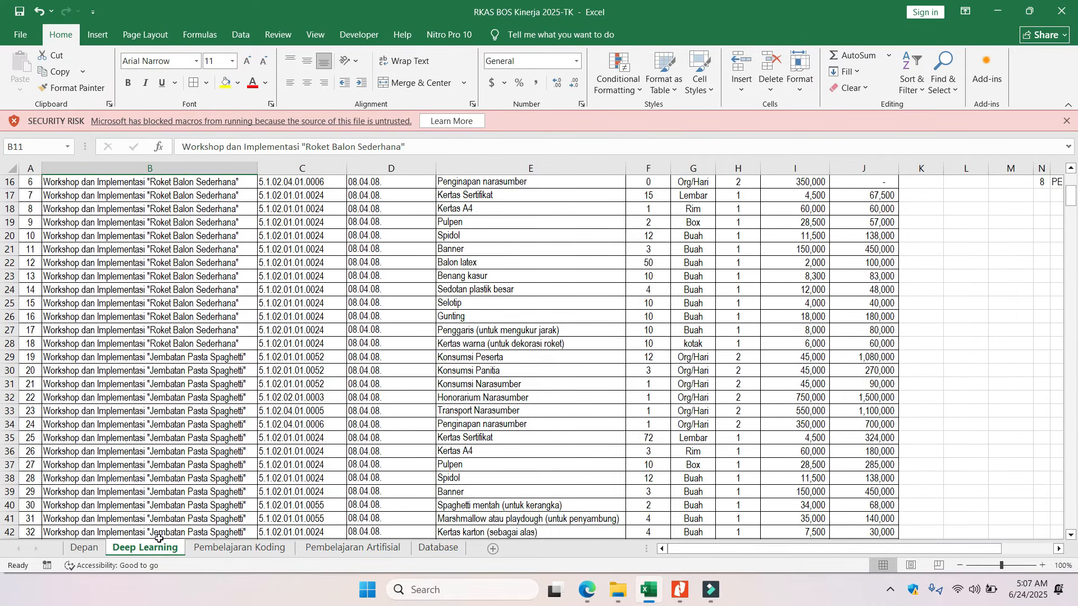
scroll(176, 360, "up", 4)
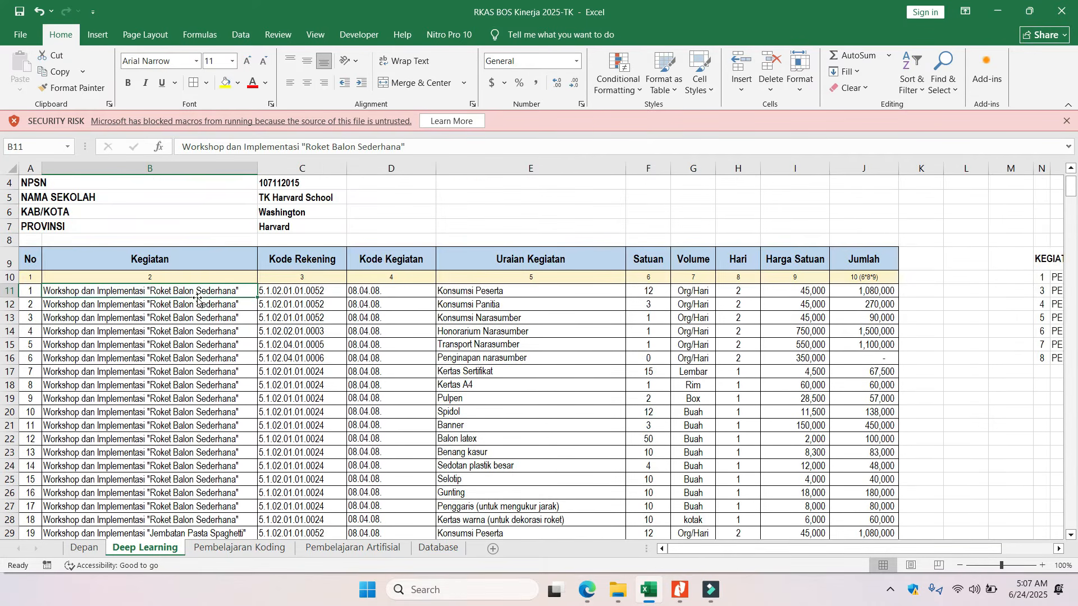
scroll(194, 306, "down", 4)
scroll(216, 361, "down", 4)
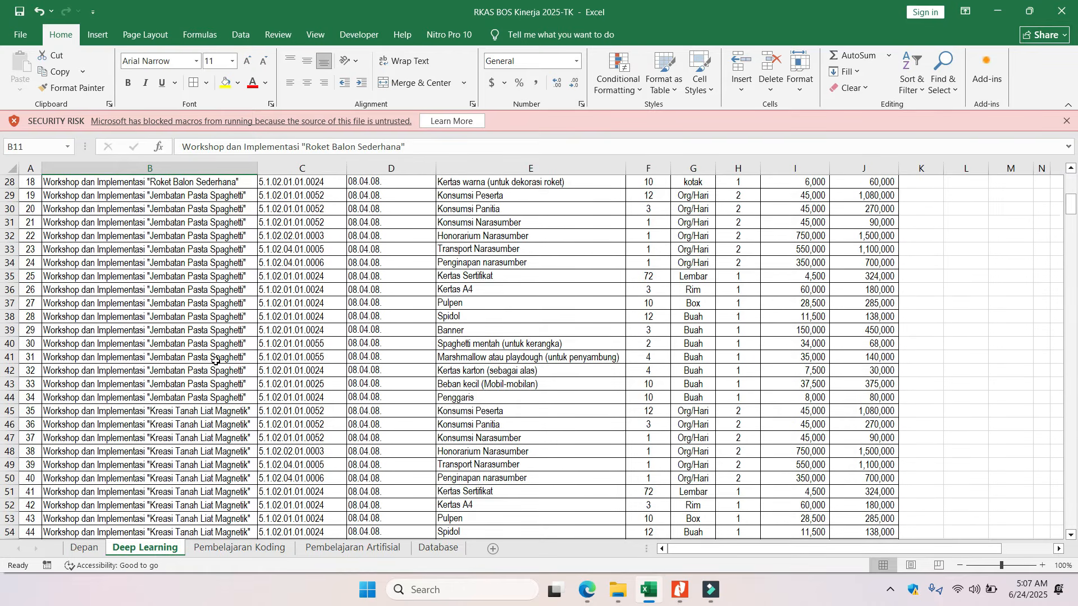
left_click(194, 412)
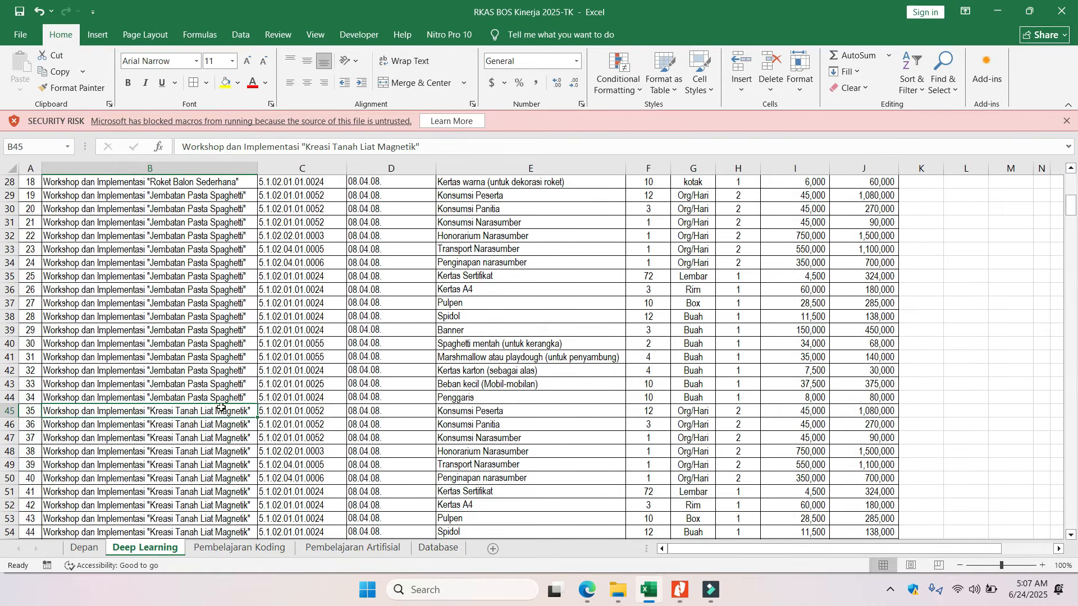
scroll(246, 397, "up", 9)
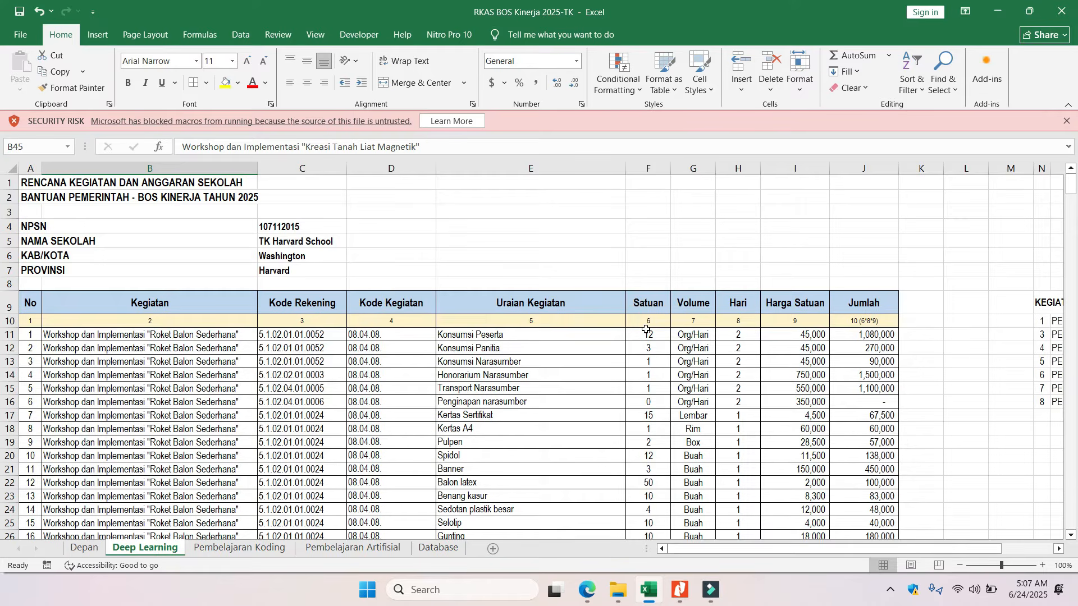
Set the Satuan of Penginapan narasumber for the "Jembatan Pasta Spaghetti" workshop to 0
scroll(636, 353, "down", 3)
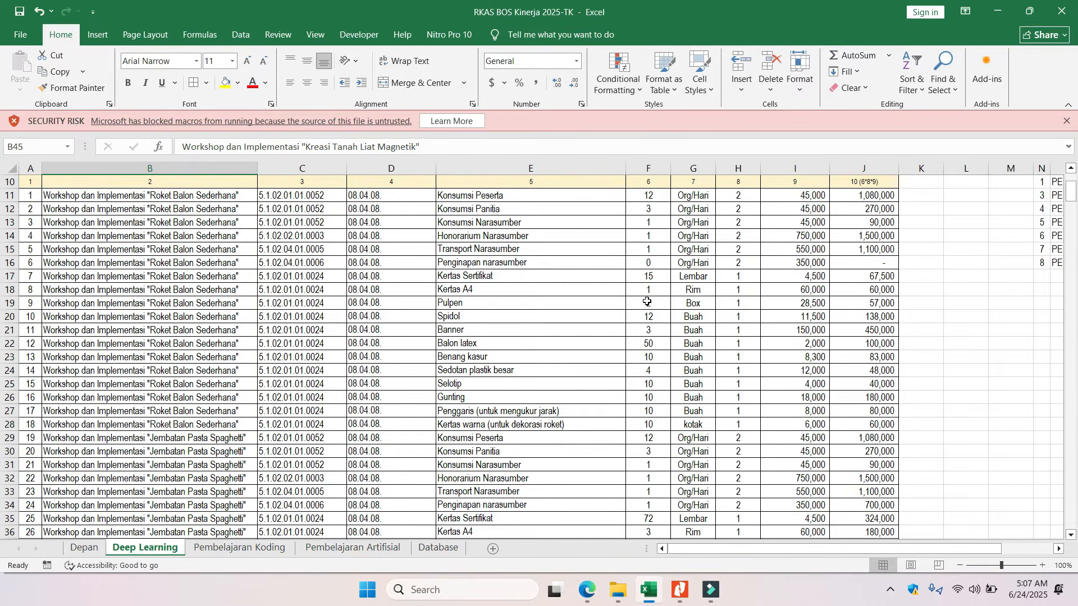
scroll(649, 377, "down", 1)
scroll(649, 380, "down", 1)
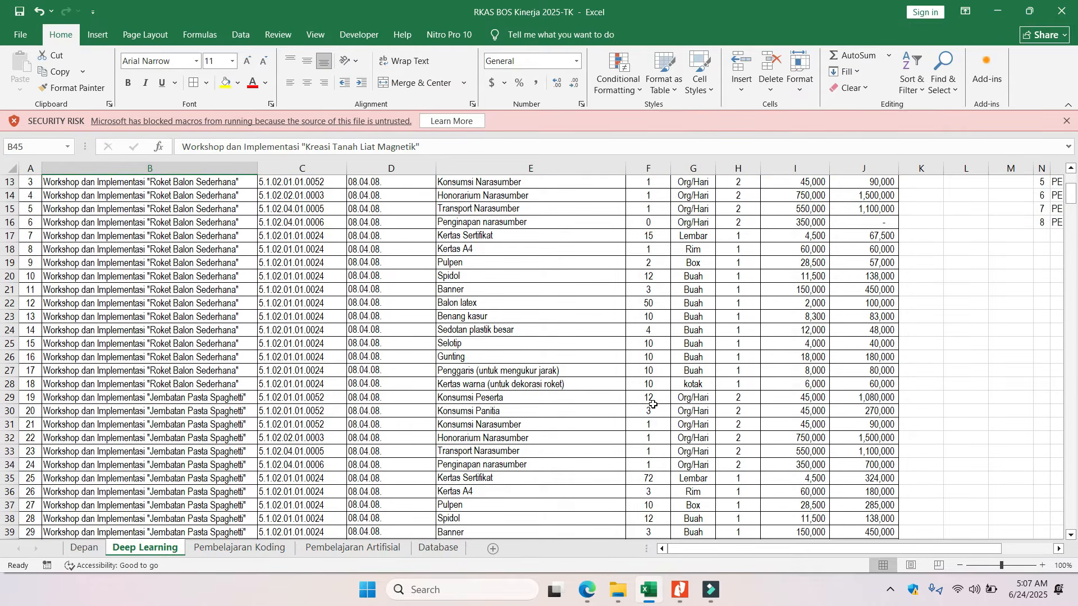
left_click(651, 400)
left_click(660, 465)
type("0")
key("Return")
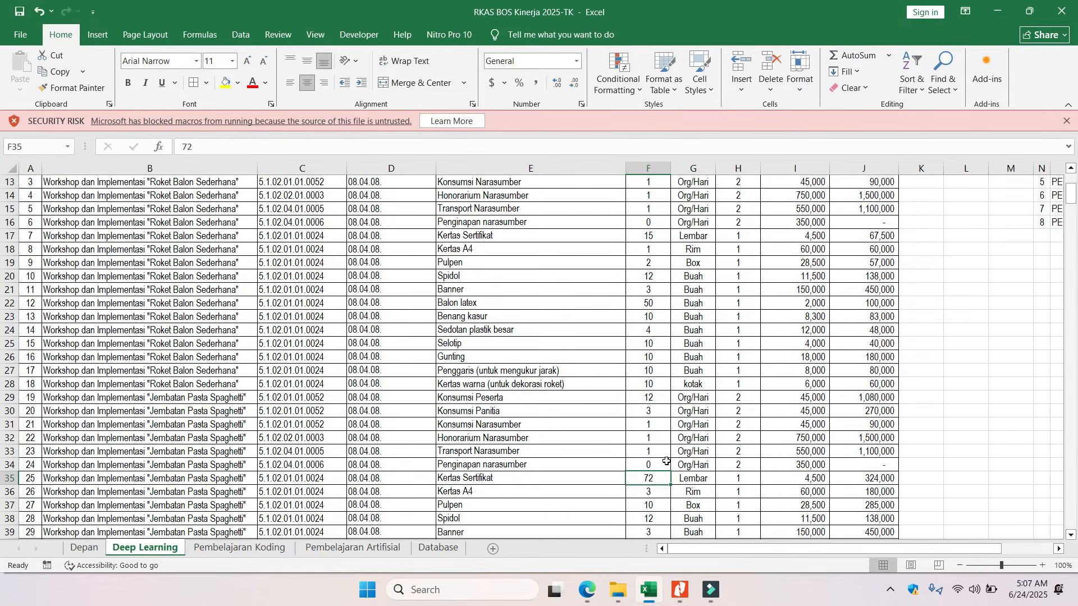
For the "Jembatan Pasta Spaghetti" workshop, set the Satuan of Kertas Sertifikat to 15, Kertas A4 to 1 and Pulpen to 1
scroll(667, 461, "down", 2)
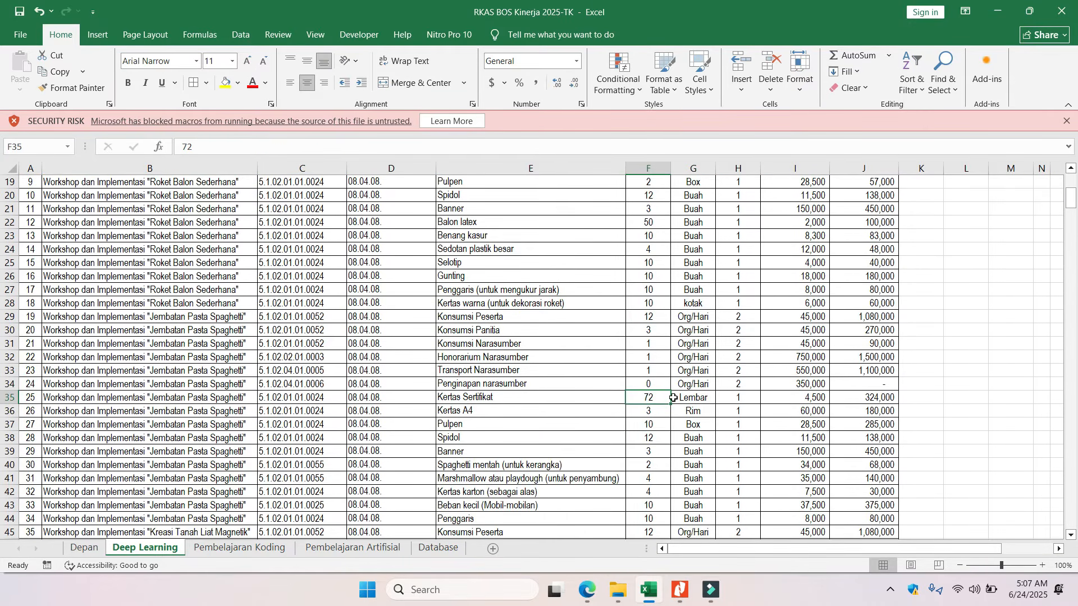
type("15")
key("Return")
type("1")
key("Return")
type("1")
key("Return")
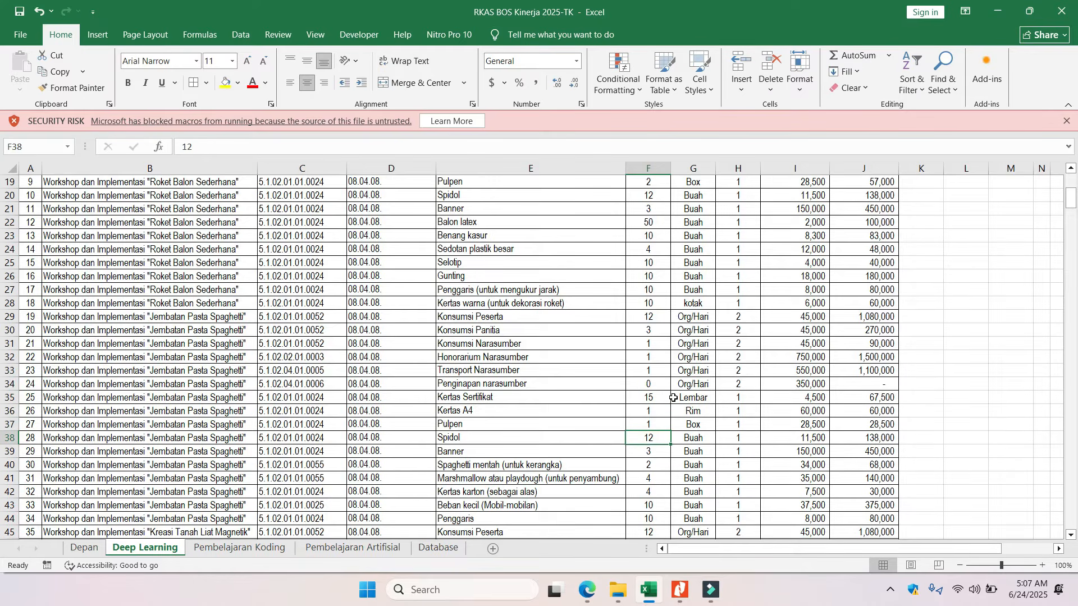
Check the Banner quantity and highlight the "Jembatan Pasta Spaghetti" material rows from Spaghetti mentah to Beban kecil
left_click(660, 452)
scroll(618, 452, "down", 1)
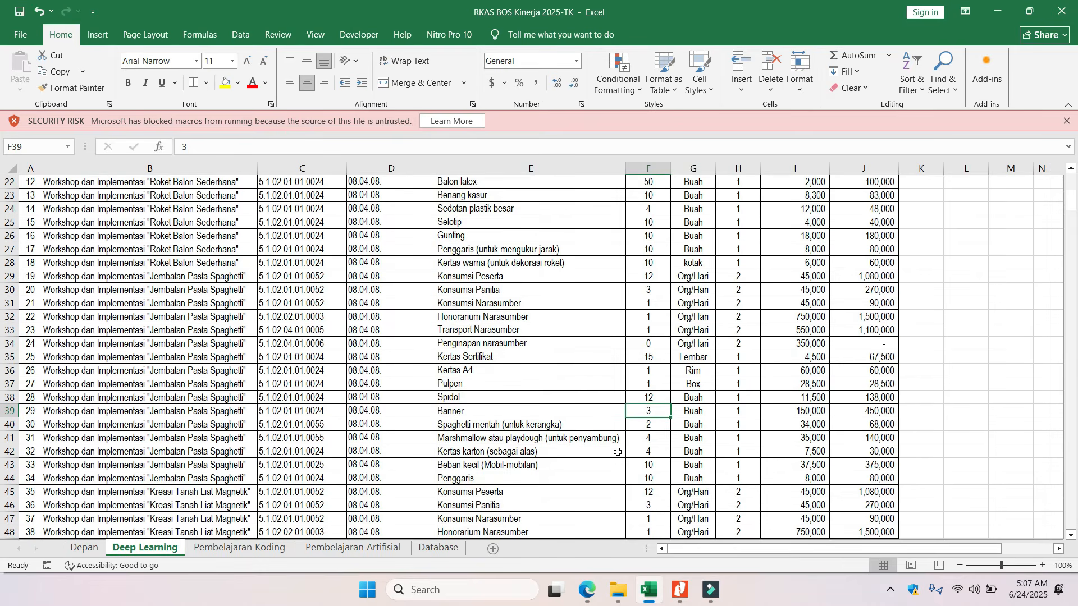
scroll(637, 432, "down", 1)
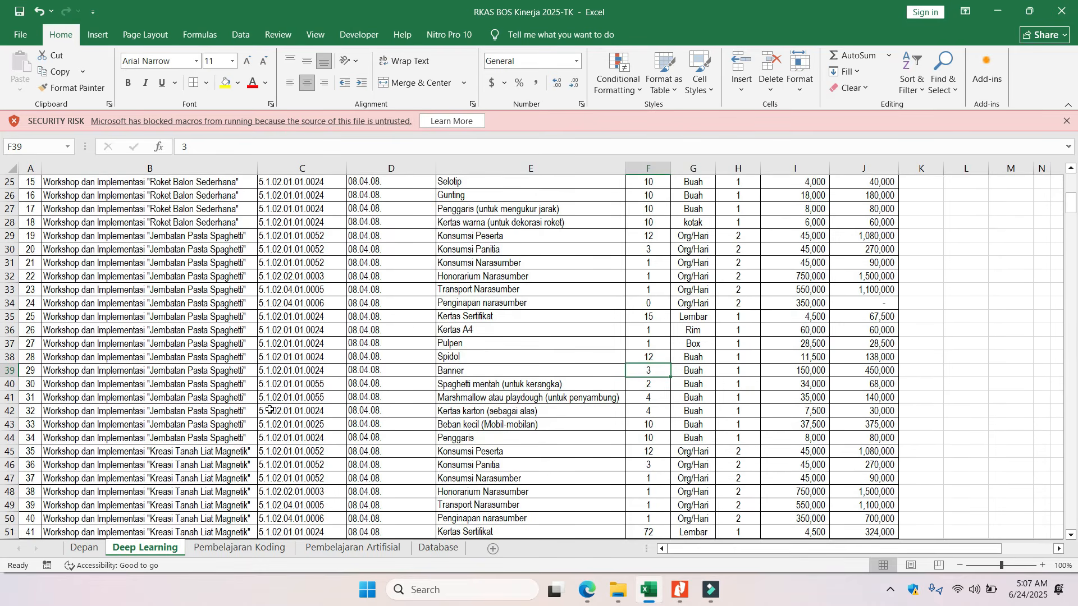
left_click_drag(34, 386, 852, 430)
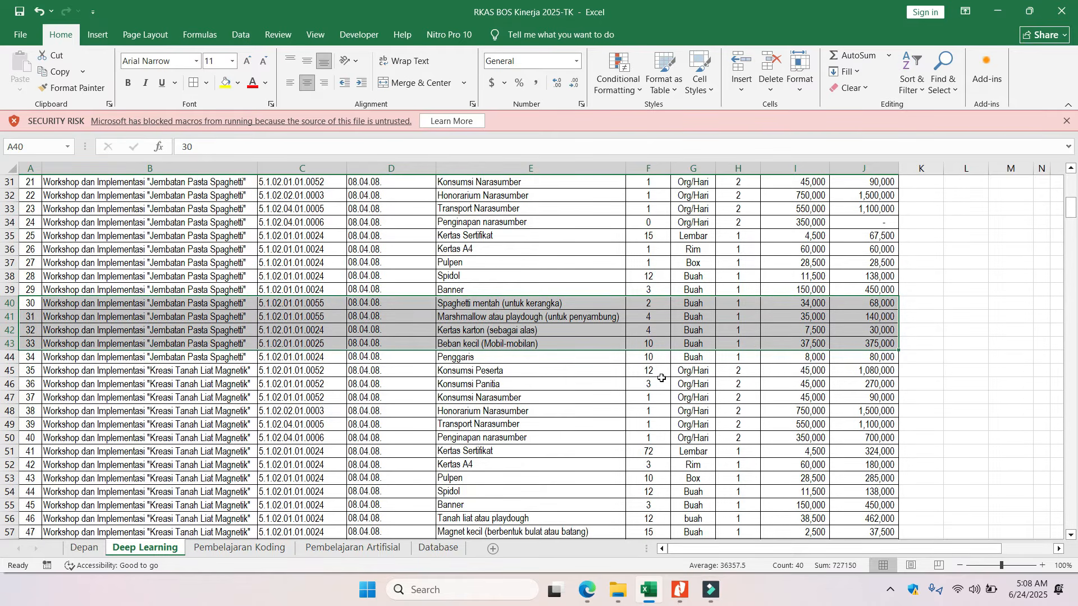
For "Kreasi Tanah Liat Magnetik", set the Satuan of Penginapan narasumber to 0 and Kertas Sertifikat to 15, checking the Selisih on the Depan sheet
left_click(653, 436)
type("0")
key("Return")
type("15")
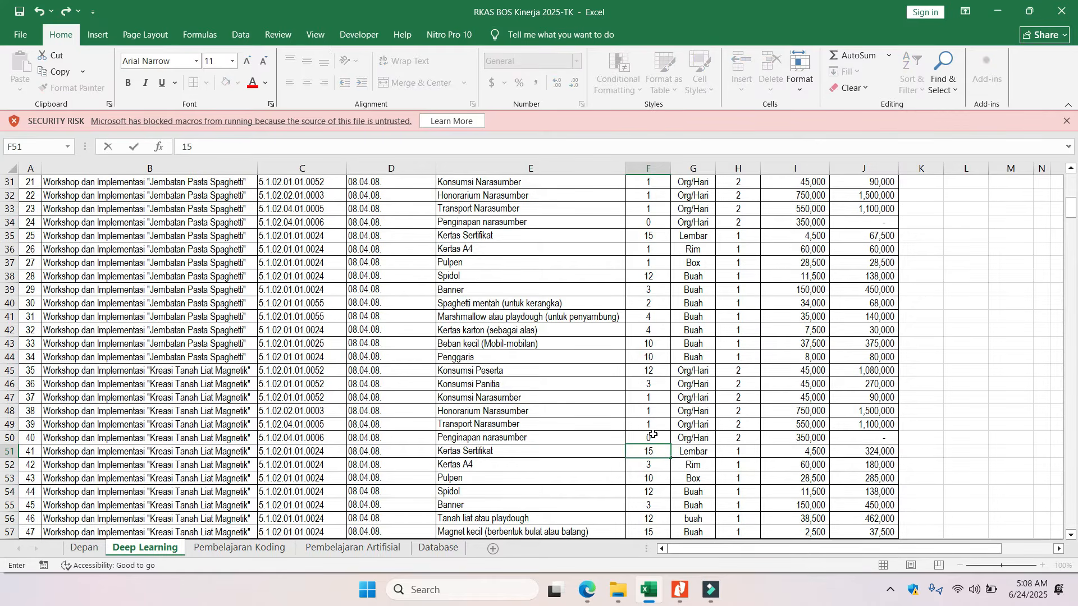
key("Return")
scroll(653, 436, "down", 3)
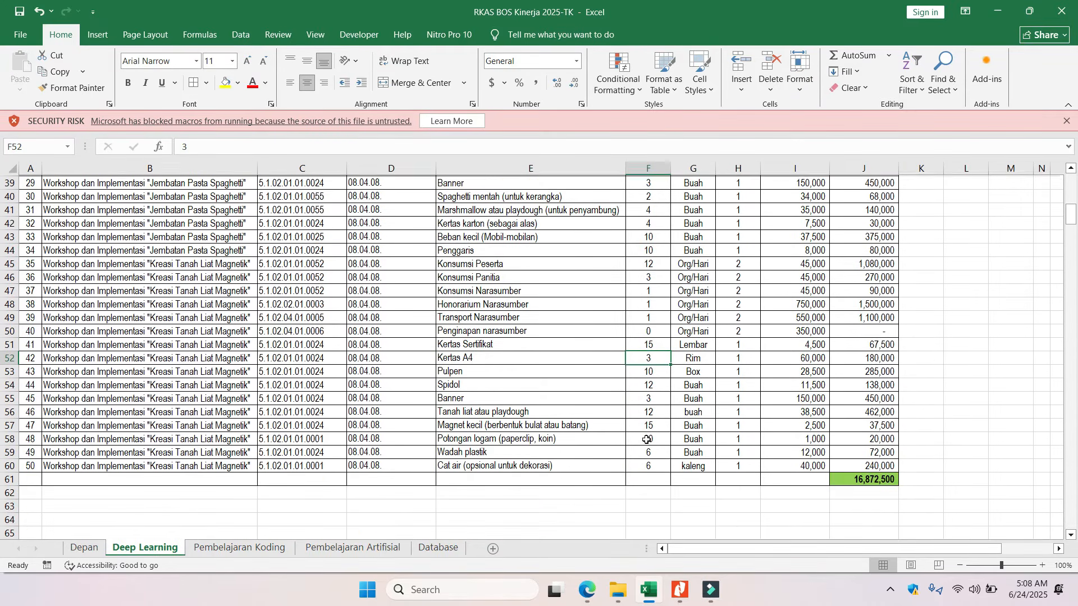
left_click(87, 547)
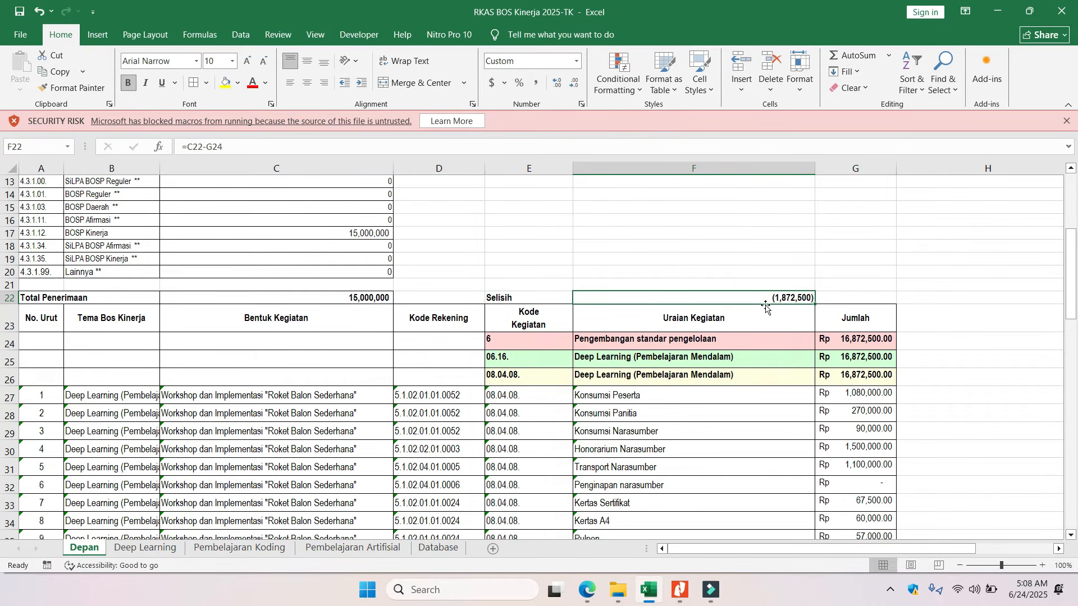
left_click(145, 547)
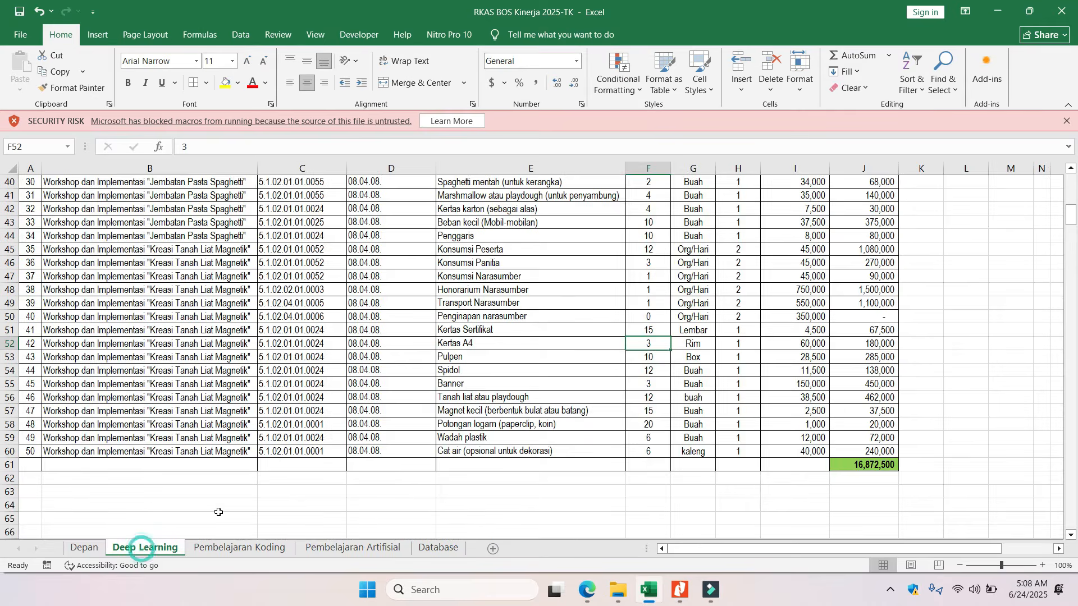
For the "Kreasi Tanah Liat Magnetik" workshop, set the Satuan of Cat air to 3 and Banner to 1
left_click(657, 454)
type("3")
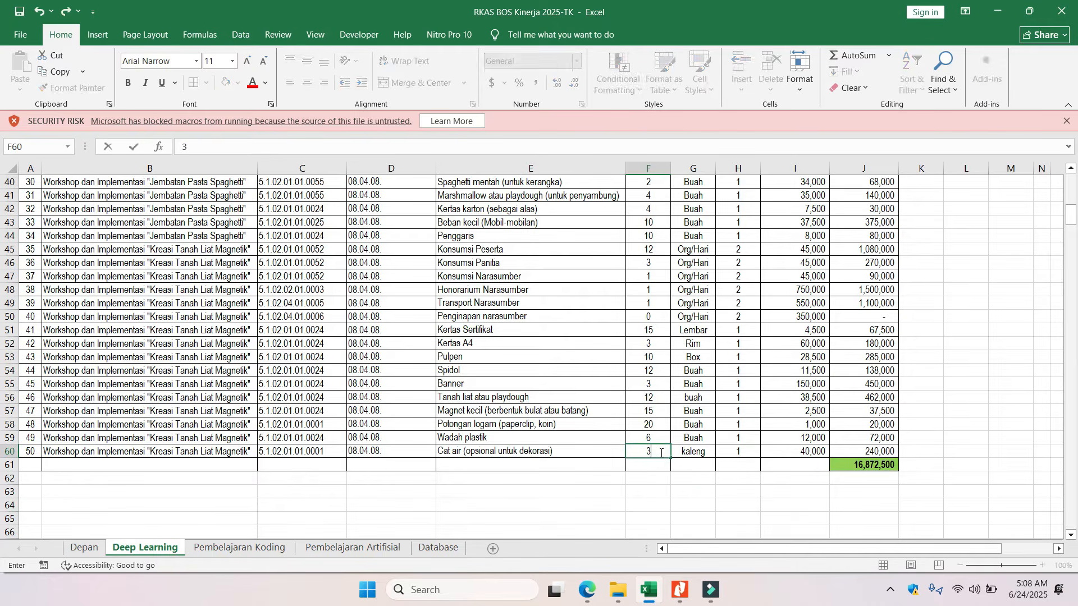
key("Up")
key("Up")
key("Up")
key("Up")
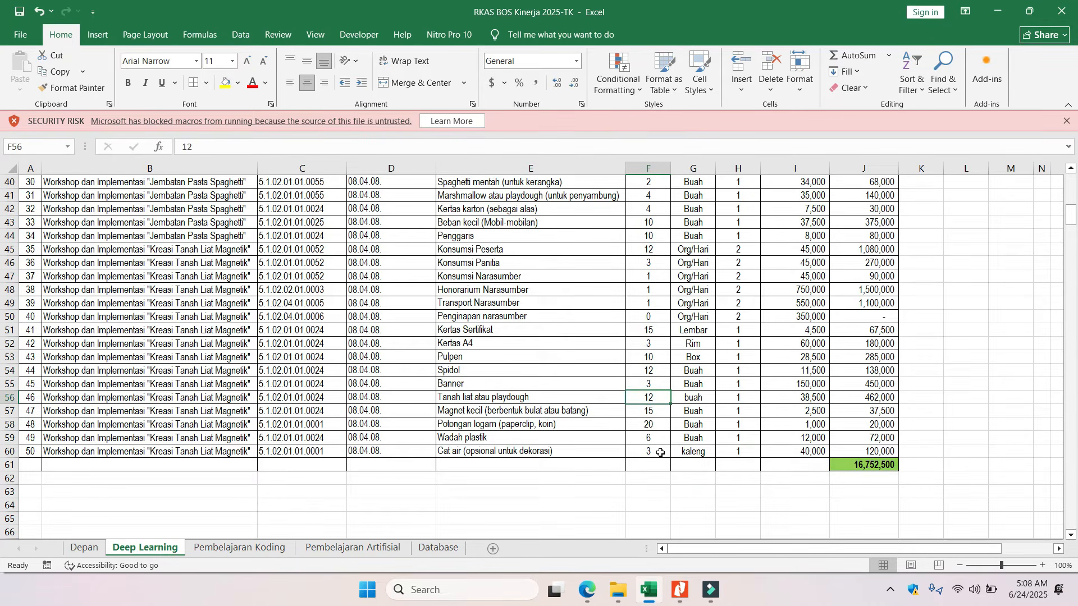
key("Up")
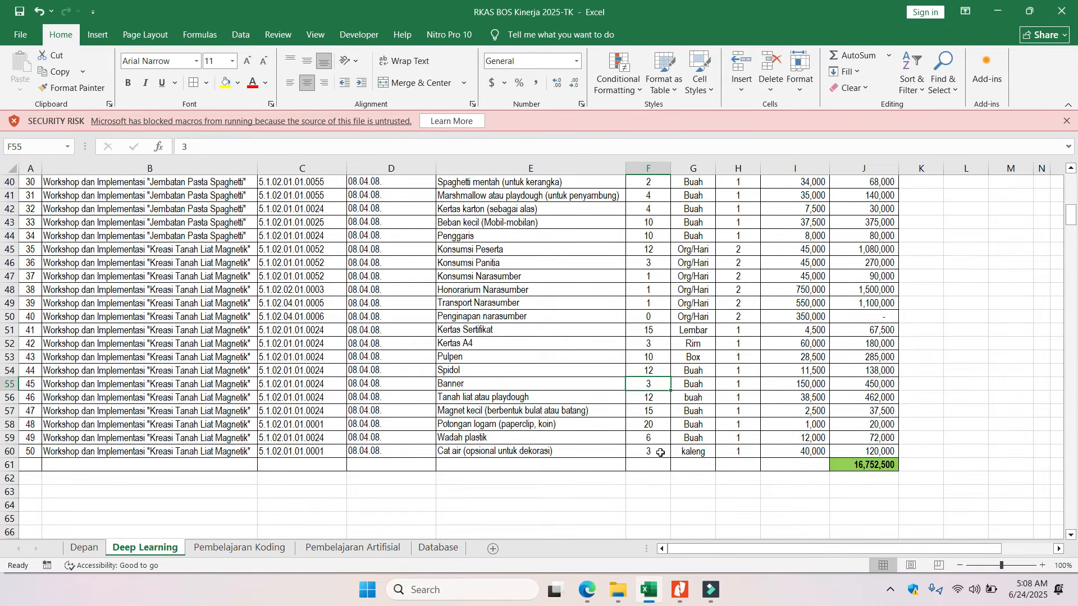
type("1")
key("Up")
key("Up")
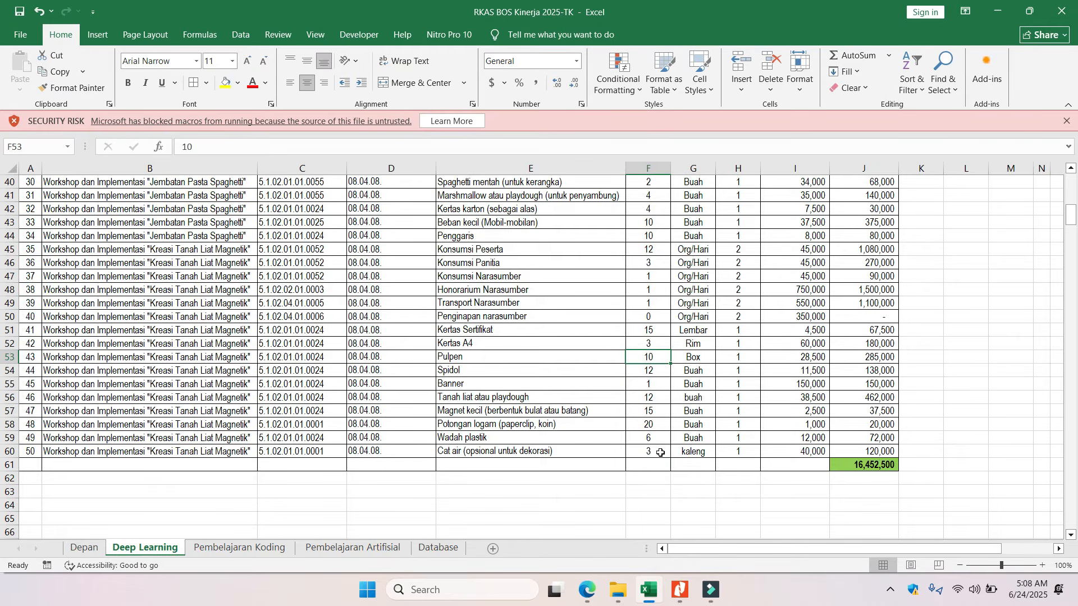
Set the Banner Satuan to 1 for "Jembatan Pasta Spaghetti" and "Roket Balon Sederhana", and check the Selisih on the Depan sheet
scroll(665, 404, "up", 4)
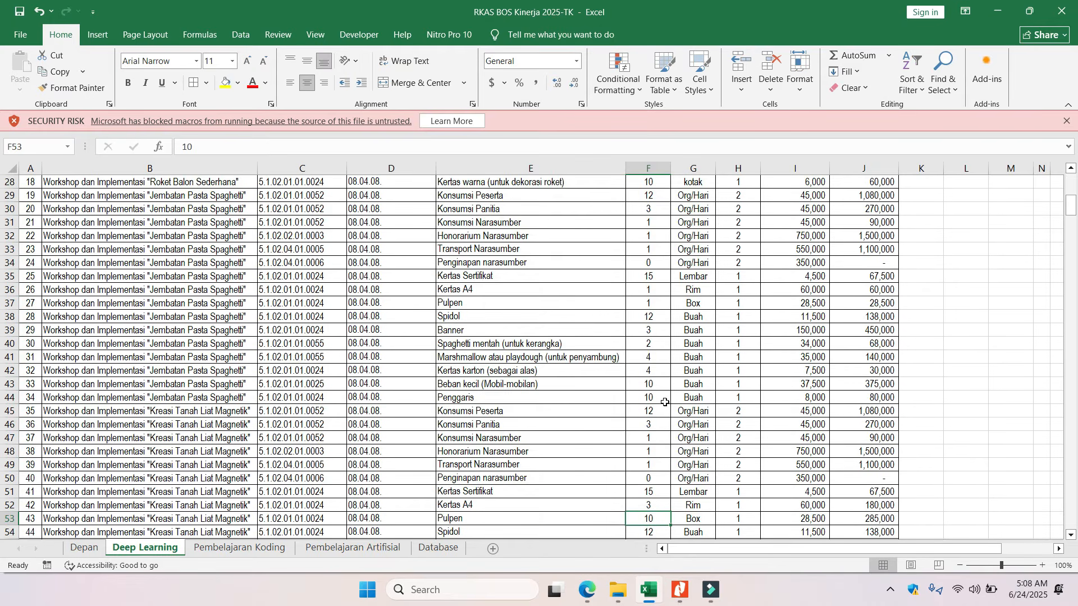
left_click(656, 332)
type("1")
key("Return")
scroll(654, 333, "up", 1)
scroll(654, 333, "up", 2)
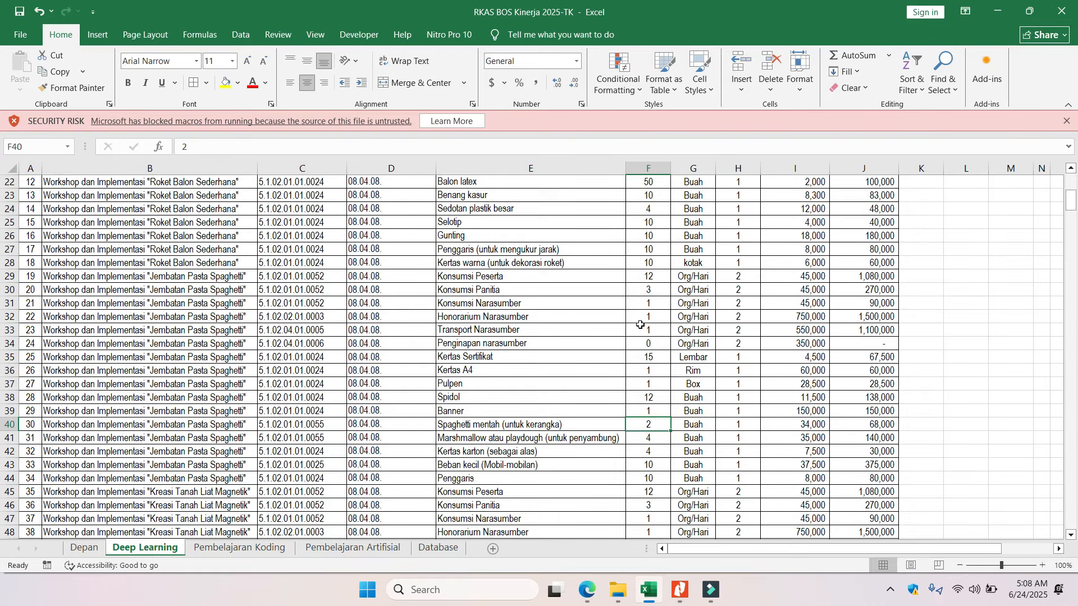
scroll(640, 325, "up", 3)
left_click(645, 287)
type("1")
key("Return")
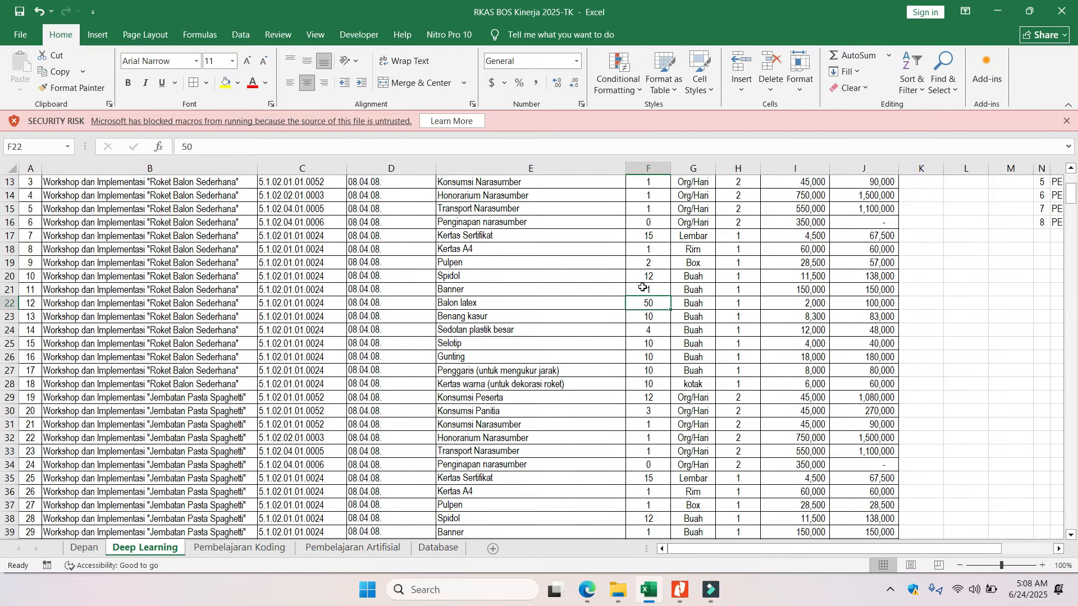
left_click(84, 549)
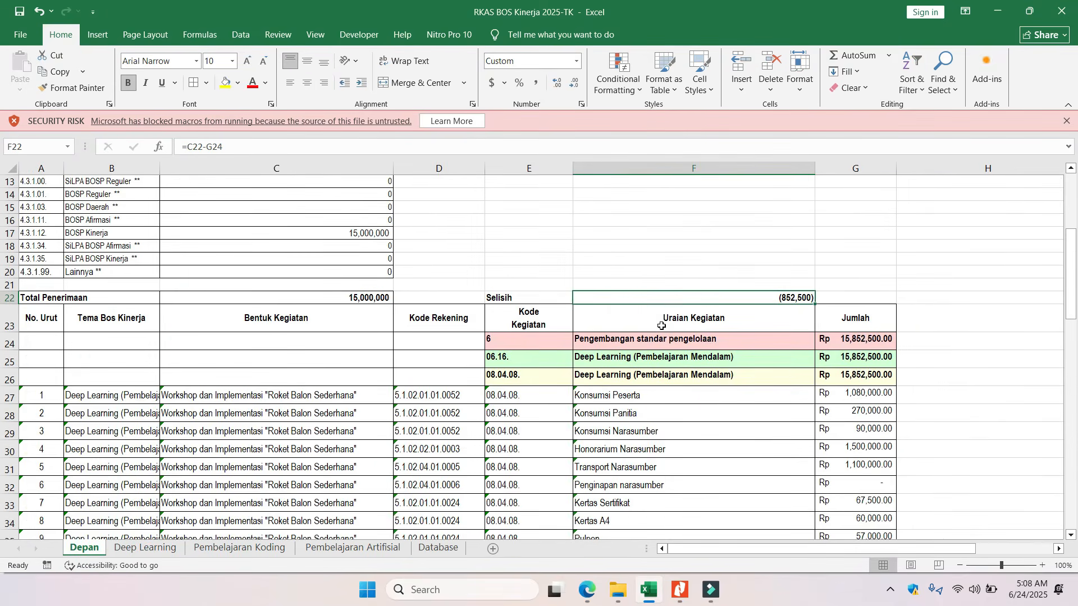
left_click(162, 549)
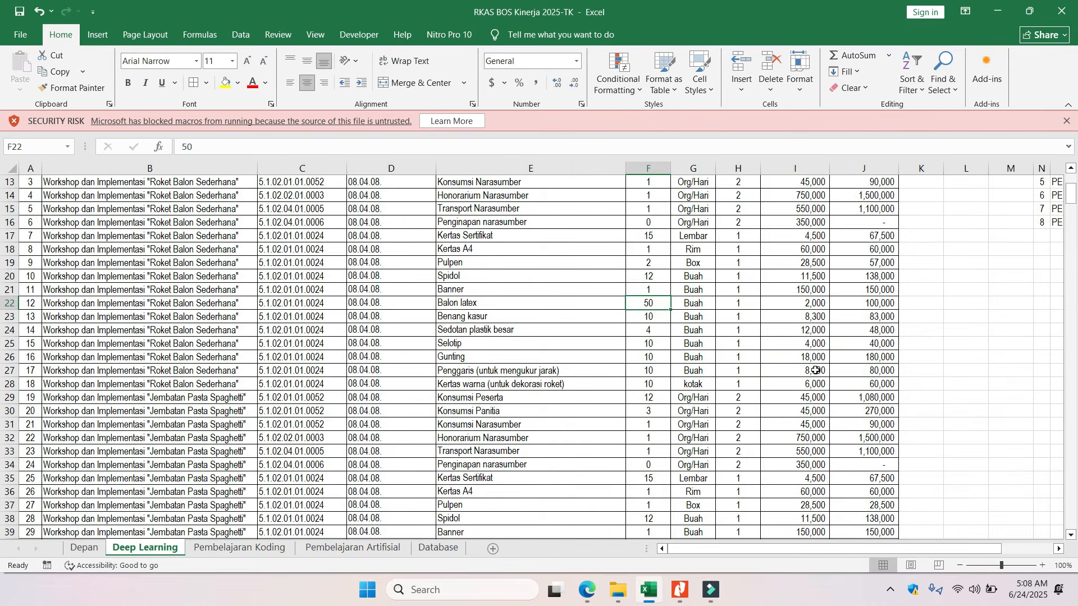
Set the Harga Satuan of the three "Roket Balon Sederhana" Konsumsi items to 35,000 and check the Selisih on the Depan sheet
scroll(814, 370, "up", 2)
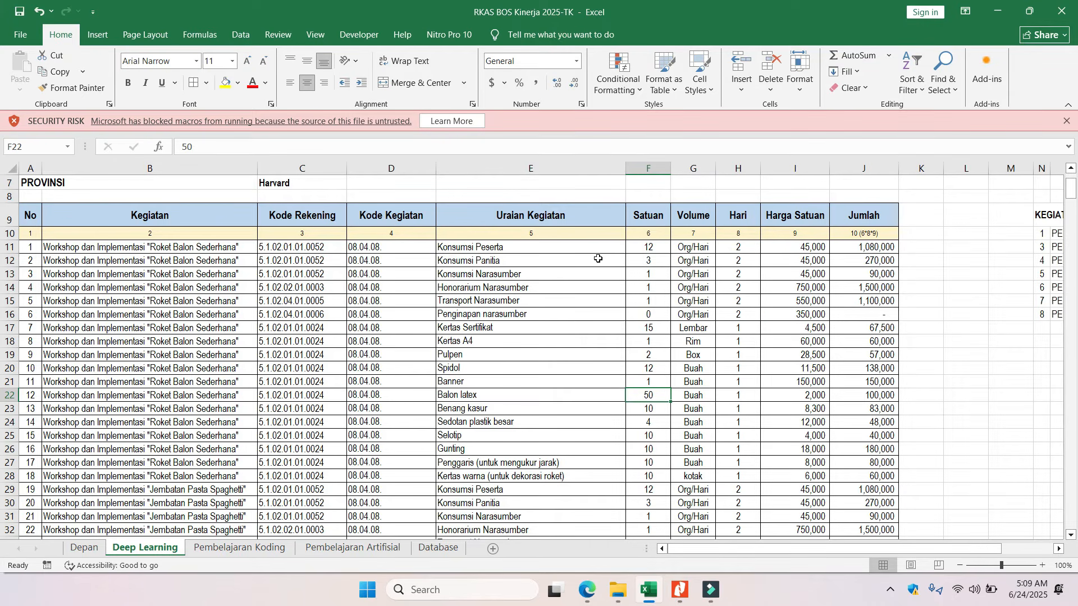
left_click(795, 247)
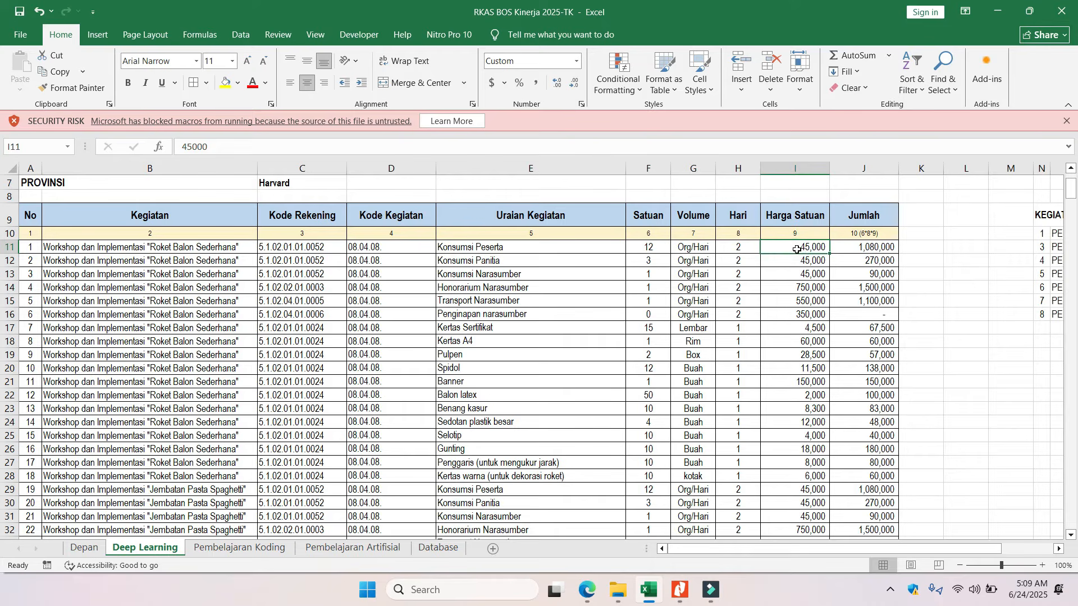
type("35,000")
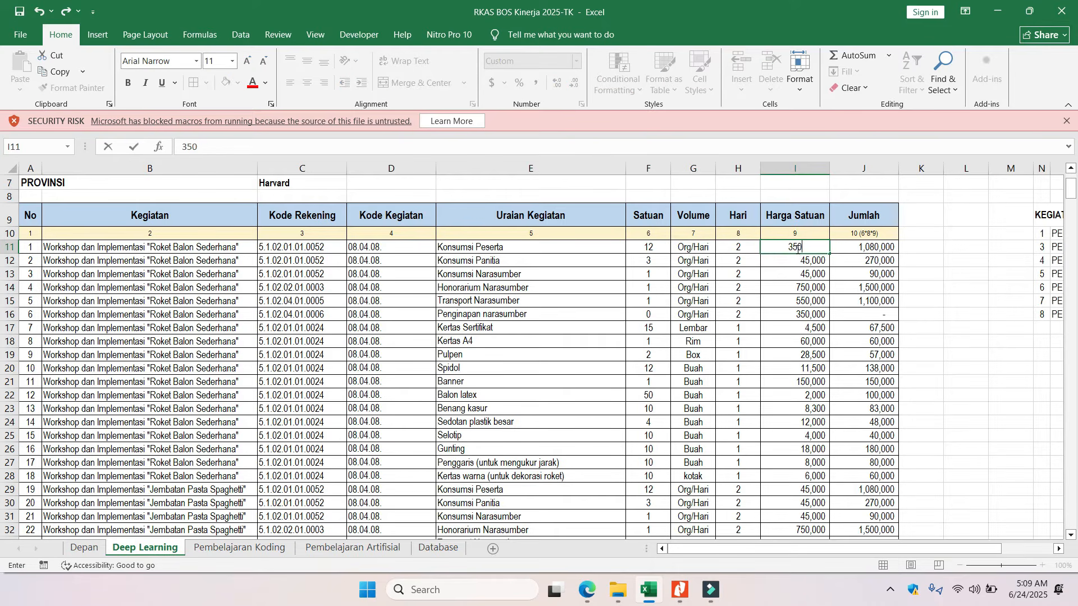
key("Return")
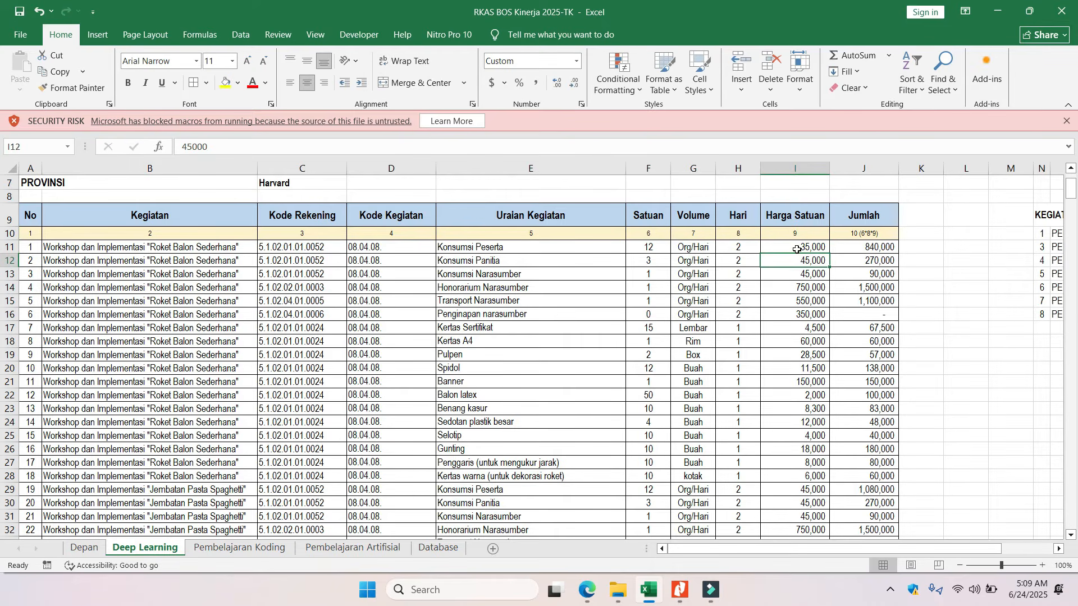
type("35000")
key("Return")
type("35,000")
key("Return")
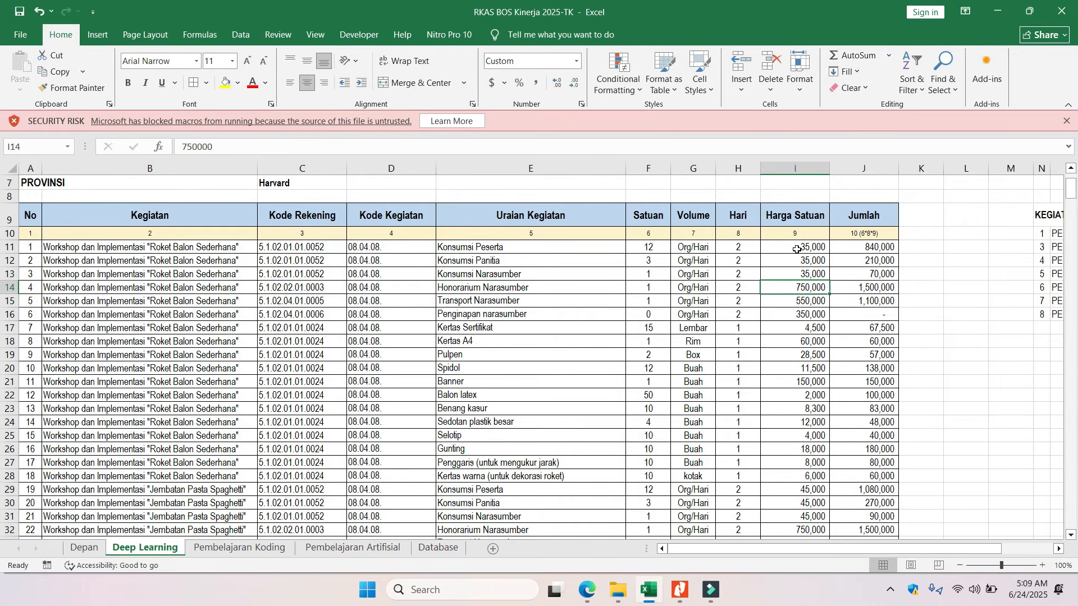
left_click(100, 551)
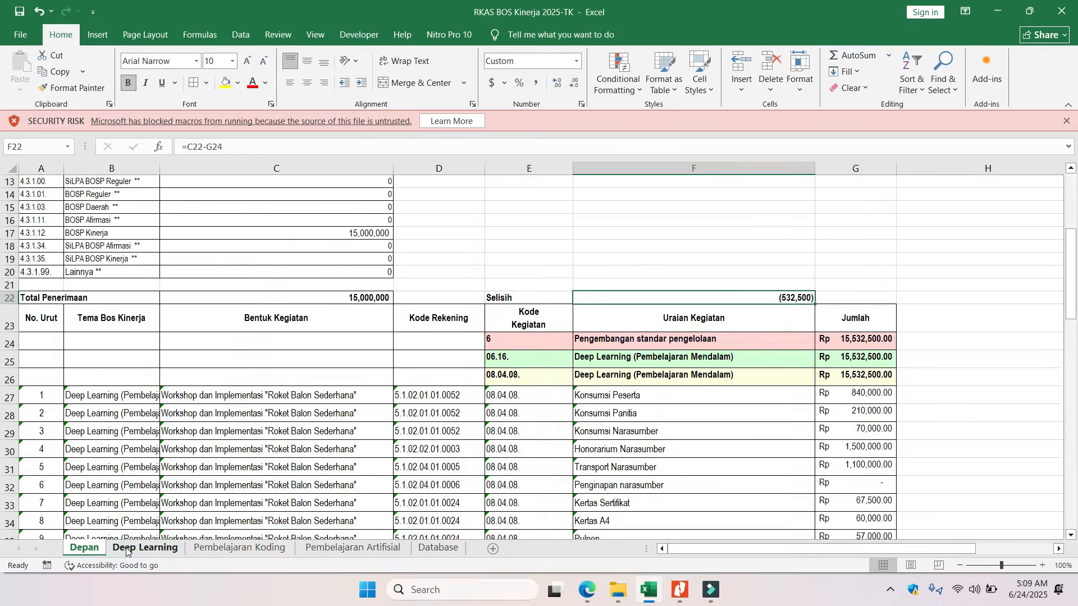
left_click(126, 550)
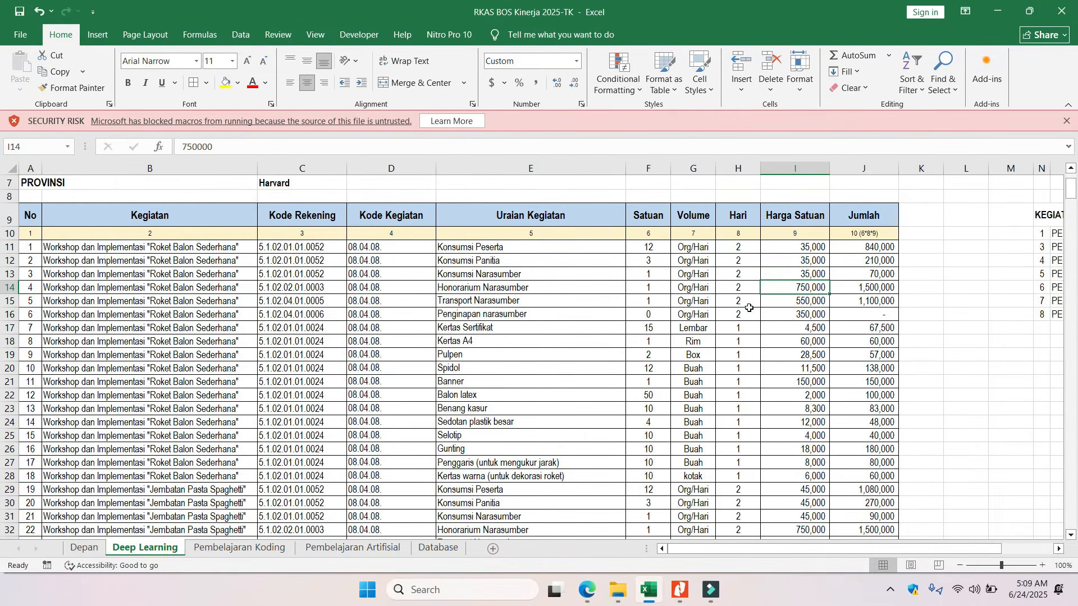
Set the Harga Satuan of Transport Narasumber for the "Roket Balon Sederhana" workshop to 200,000
left_click(803, 303)
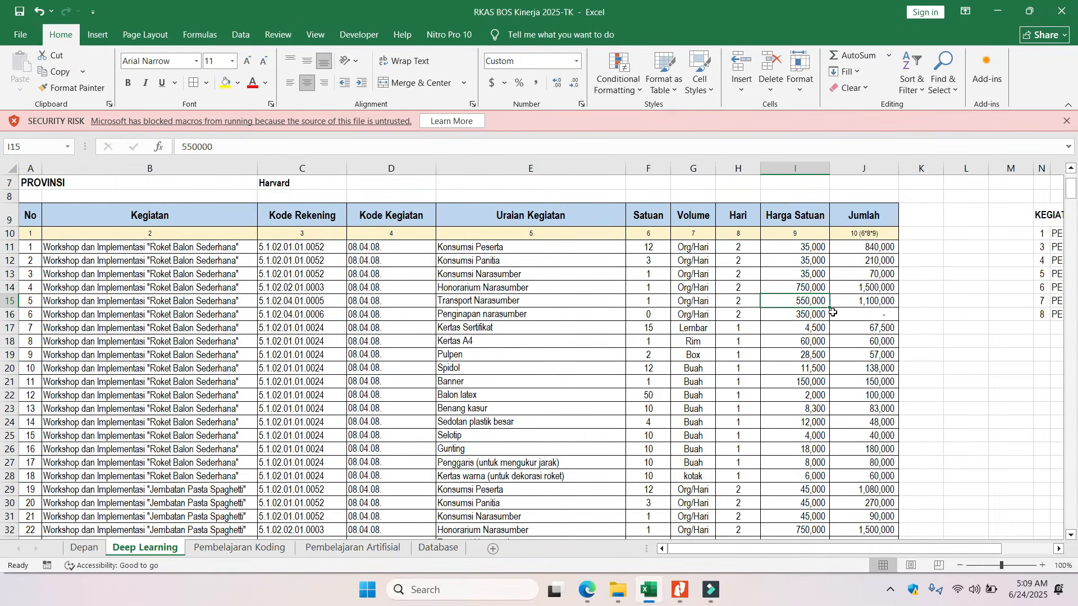
type("200,000")
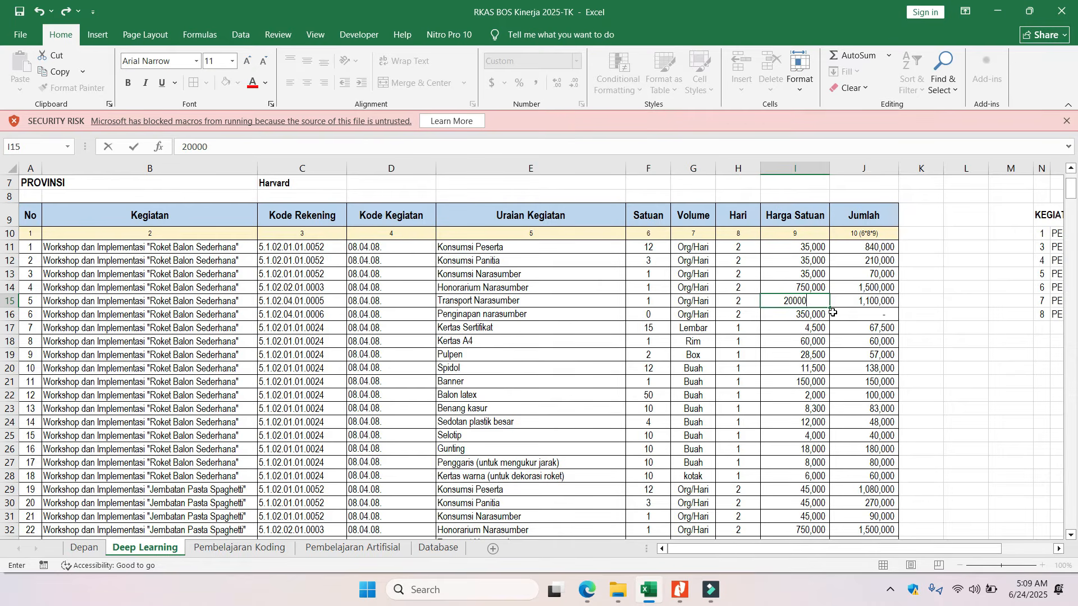
key("Return")
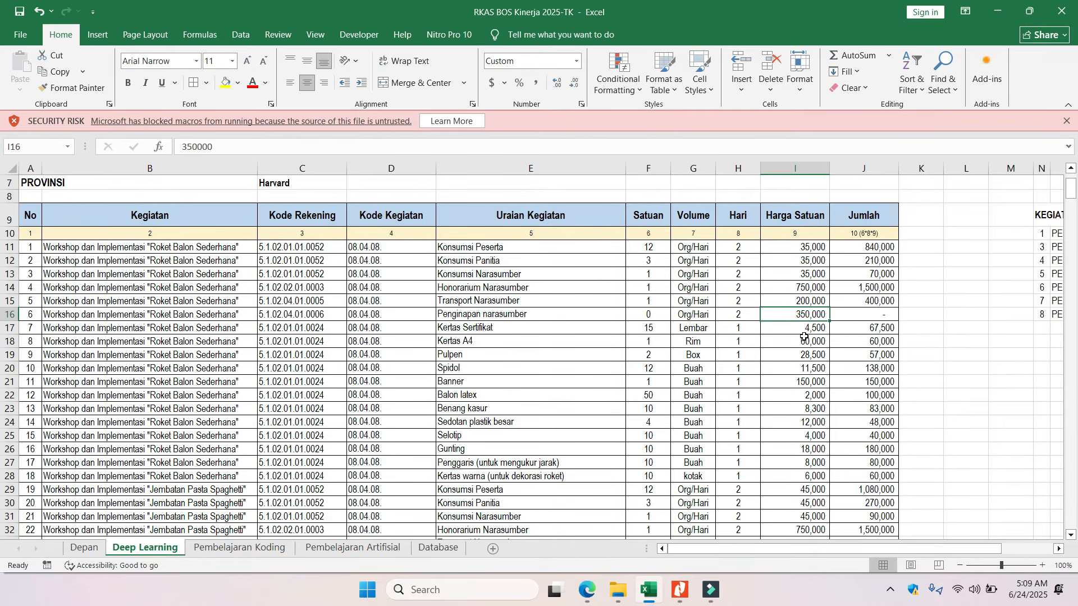
Set the Harga Satuan of Konsumsi Peserta, Panitia and Narasumber for the "Jembatan Pasta Spaghetti" workshop to 35,000 each
scroll(804, 338, "down", 3)
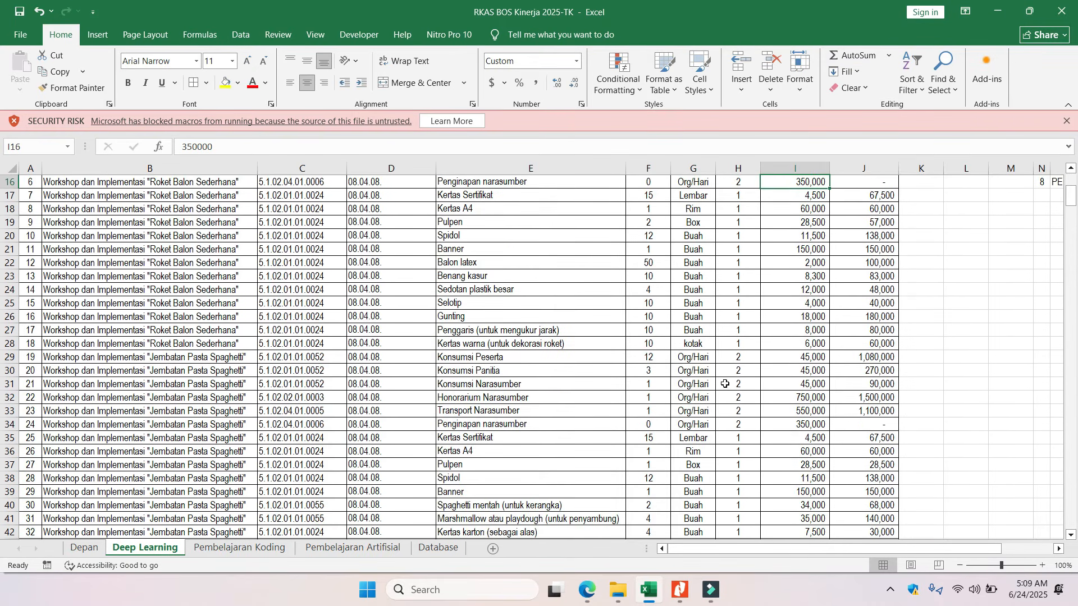
left_click(794, 358)
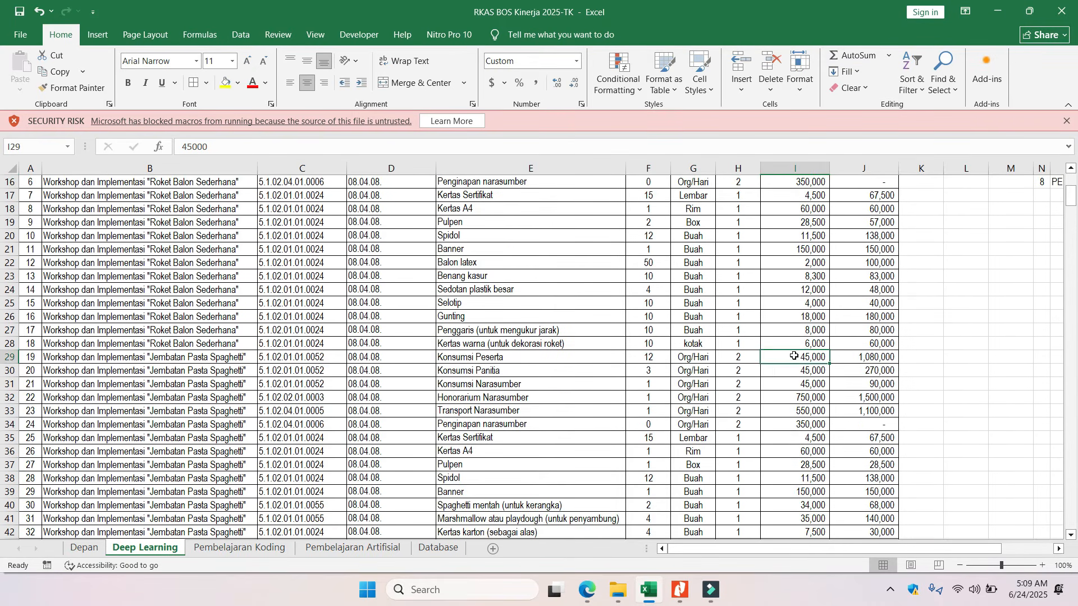
type("35000")
key("Return")
type("35,00")
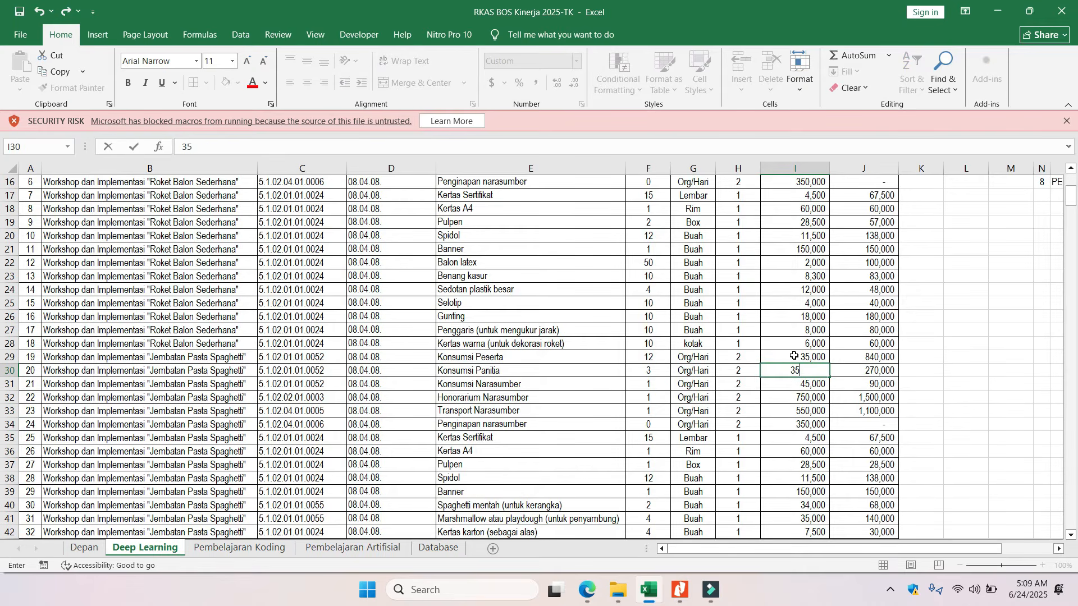
type("00")
key("Return")
type("35000")
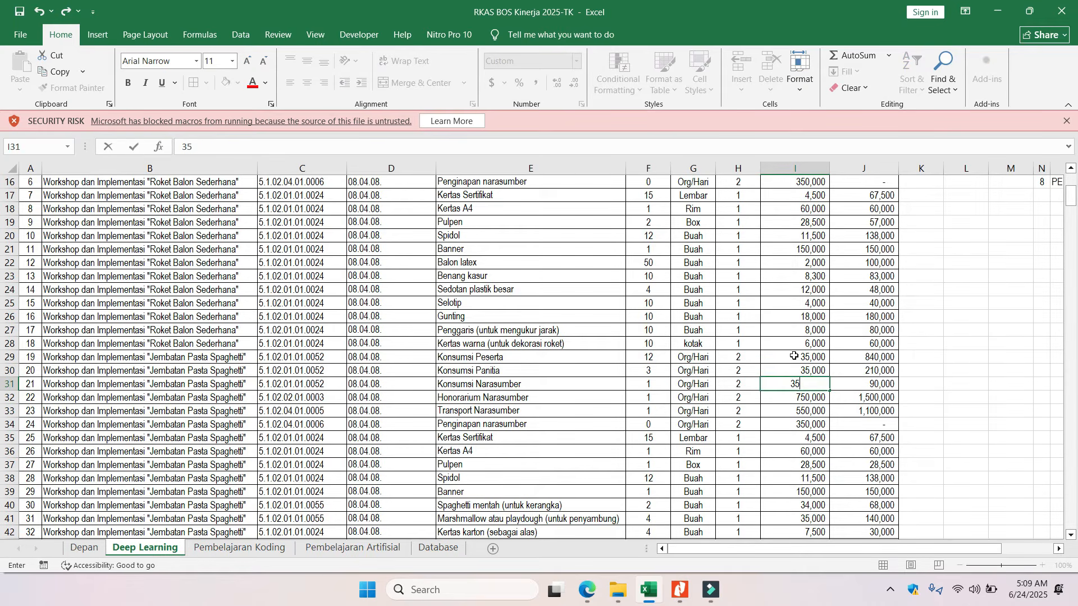
key("Return")
Set the Harga Satuan of Transport Narasumber for the "Jembatan Pasta Spaghetti" workshop to 200,000
key("Return")
type("200,")
type("0000")
key("Return")
Set the Harga Satuan of Konsumsi Peserta, Panitia and Narasumber for the "Kreasi Tanah Liat Magnetik" workshop to 35,000 each
scroll(577, 397, "down", 4)
left_click(773, 409)
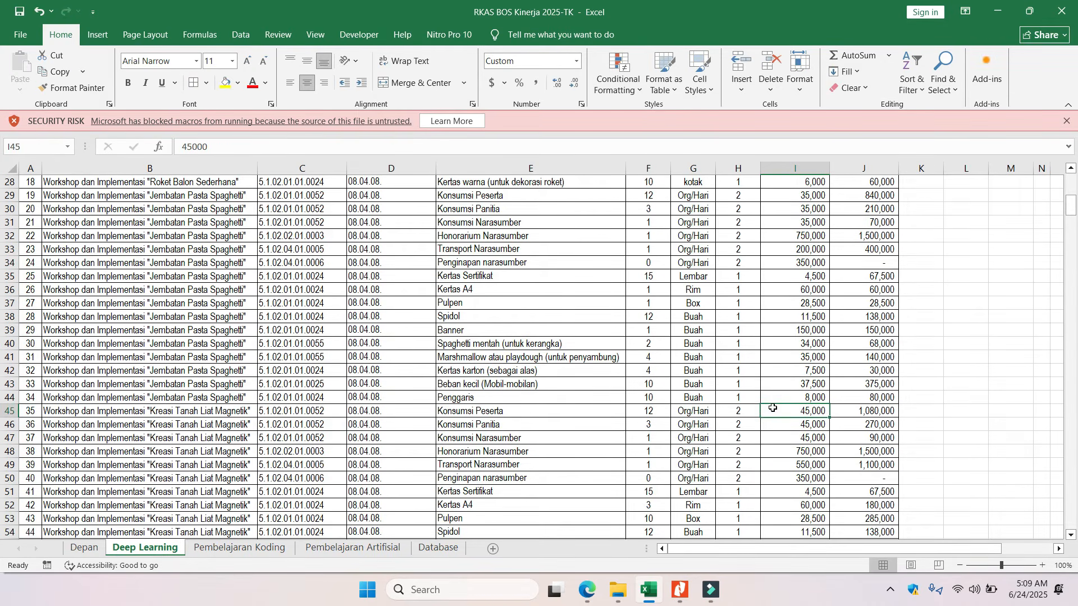
type("35000")
key("Return")
type("350")
type("00")
key("Return")
type("35000")
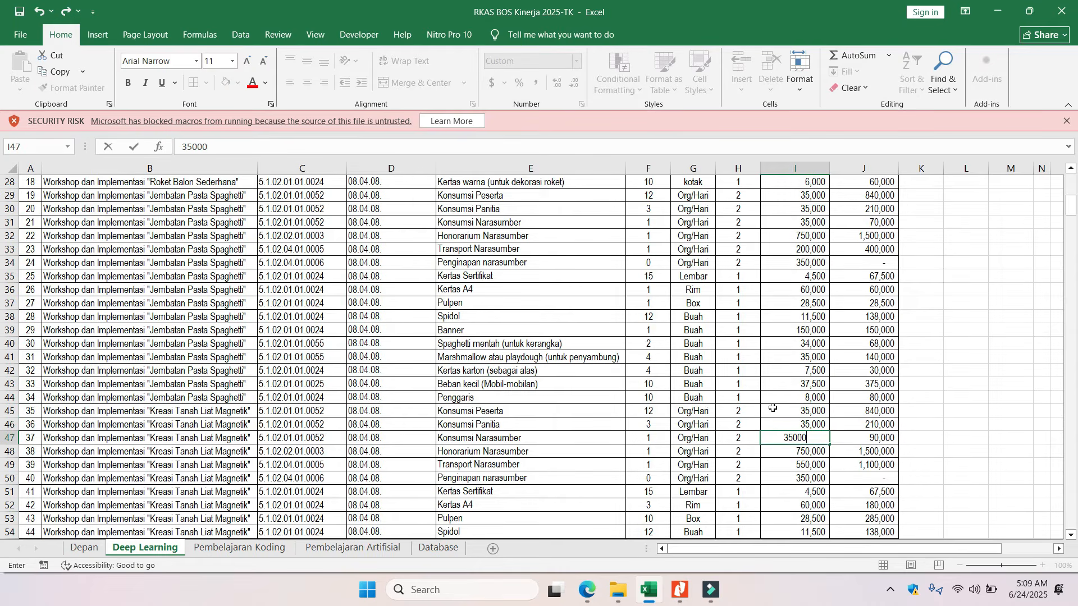
key("Return")
Set the Harga Satuan of Transport Narasumber for the "Kreasi Tanah Liat Magnetik" workshop to 200,000
scroll(777, 416, "down", 1)
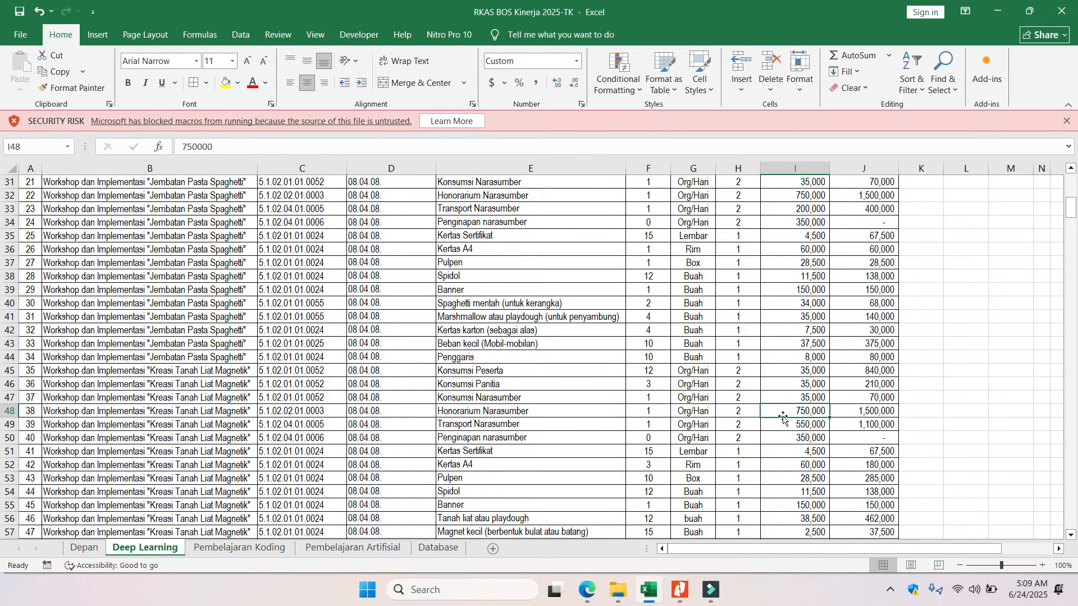
left_click(792, 424)
type("2")
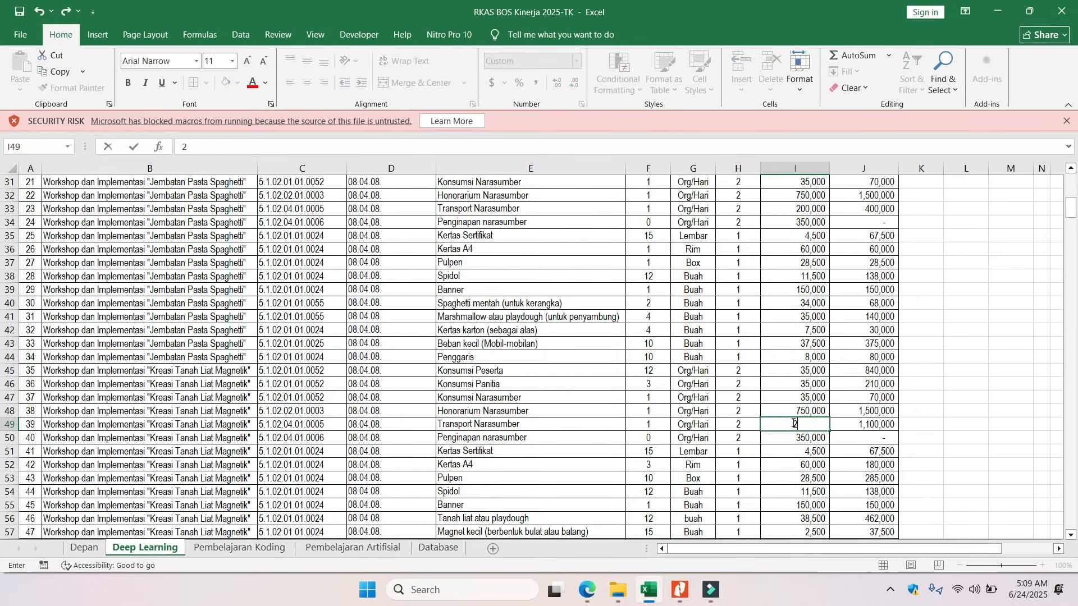
type("00,000")
key("Return")
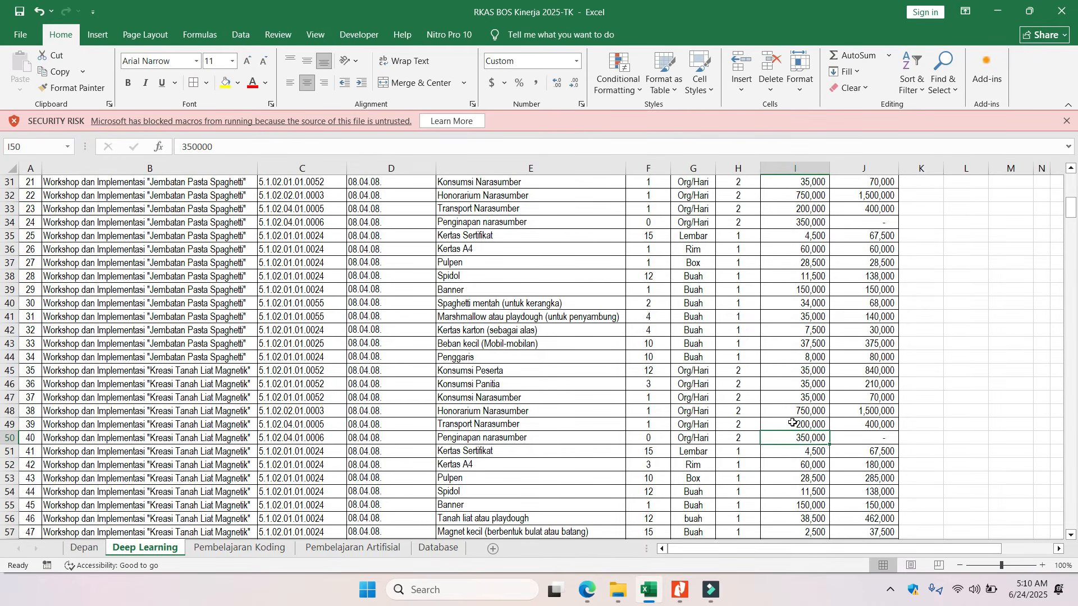
Check the Deep Learning grand total and the Selisih on the Depan sheet, and return to the Deep Learning sheet
scroll(792, 424, "down", 3)
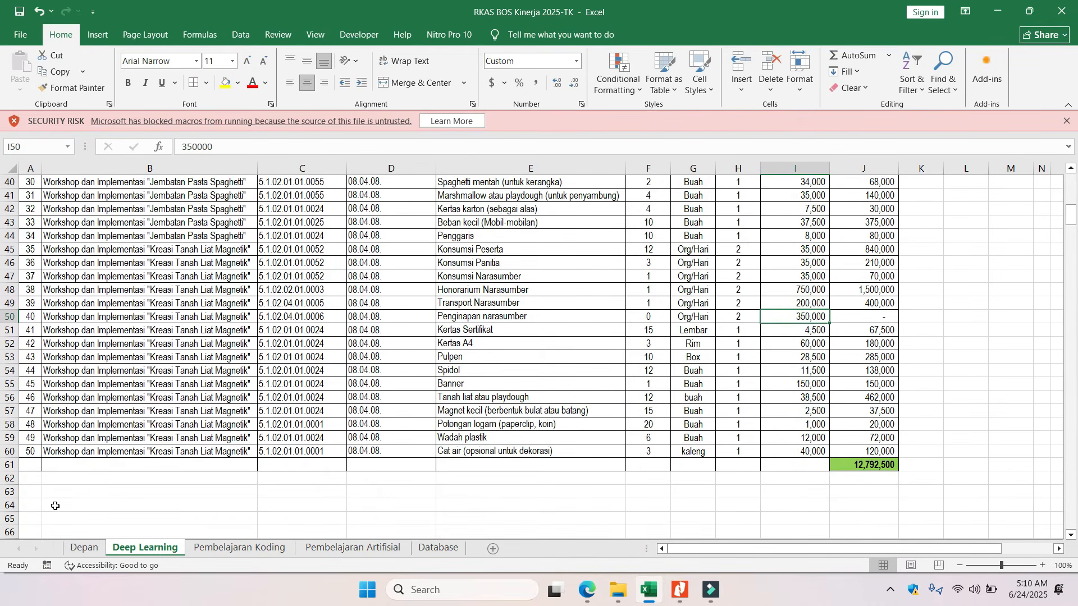
left_click(82, 548)
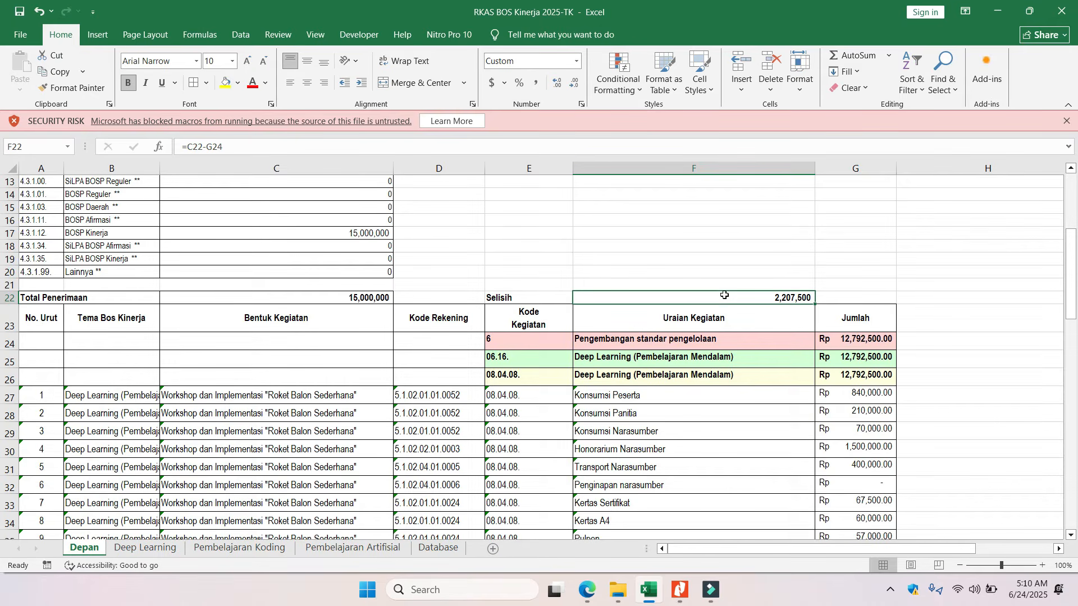
left_click(145, 548)
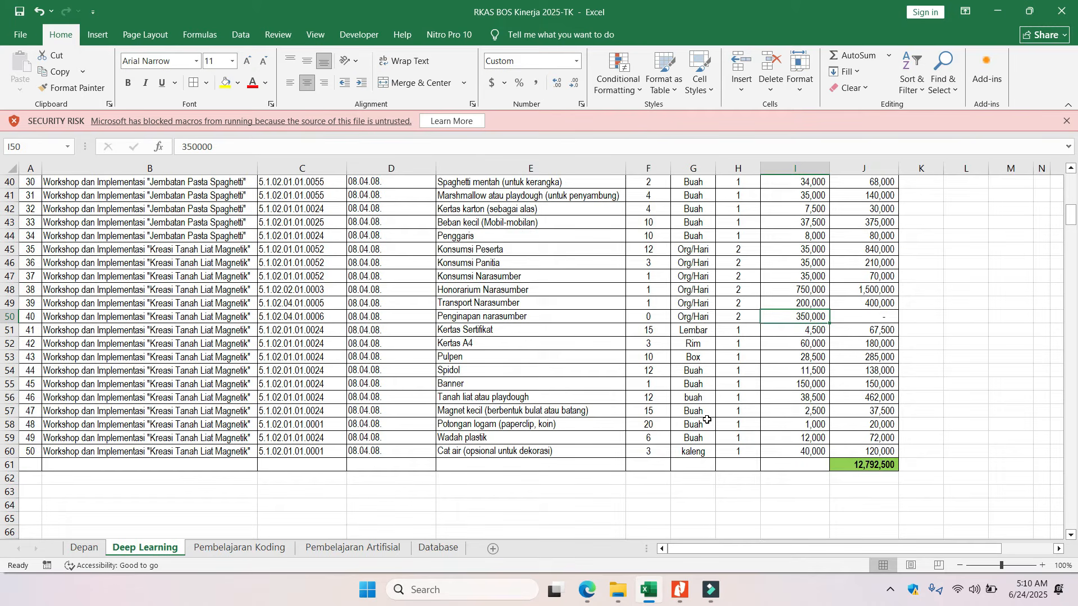
Set the Satuan of Cat air for the "Kreasi Tanah Liat Magnetik" workshop to 6
left_click(657, 446)
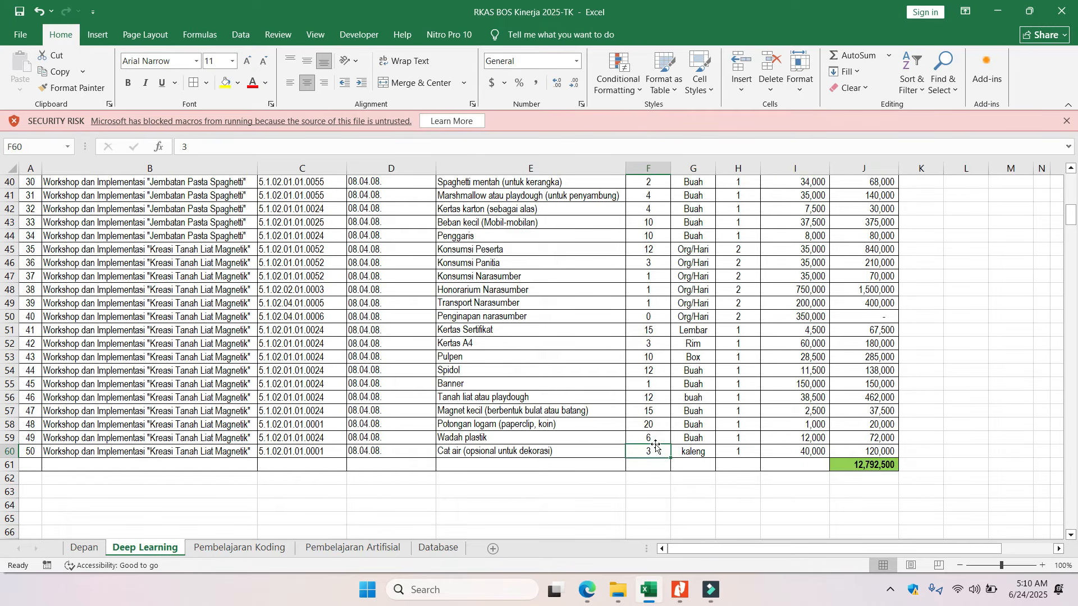
type("6")
key("Return")
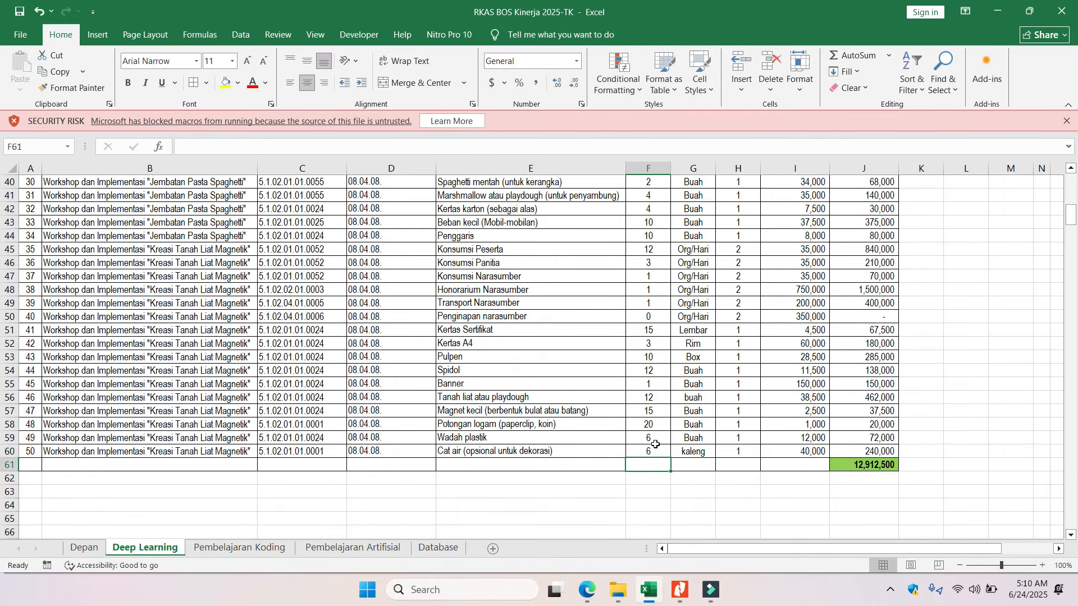
Set the Satuan of Spaghetti mentah, Marshmallow atau playdough and Kertas karton for the "Jembatan Pasta Spaghetti" workshop to 6 each
scroll(623, 321, "up", 2)
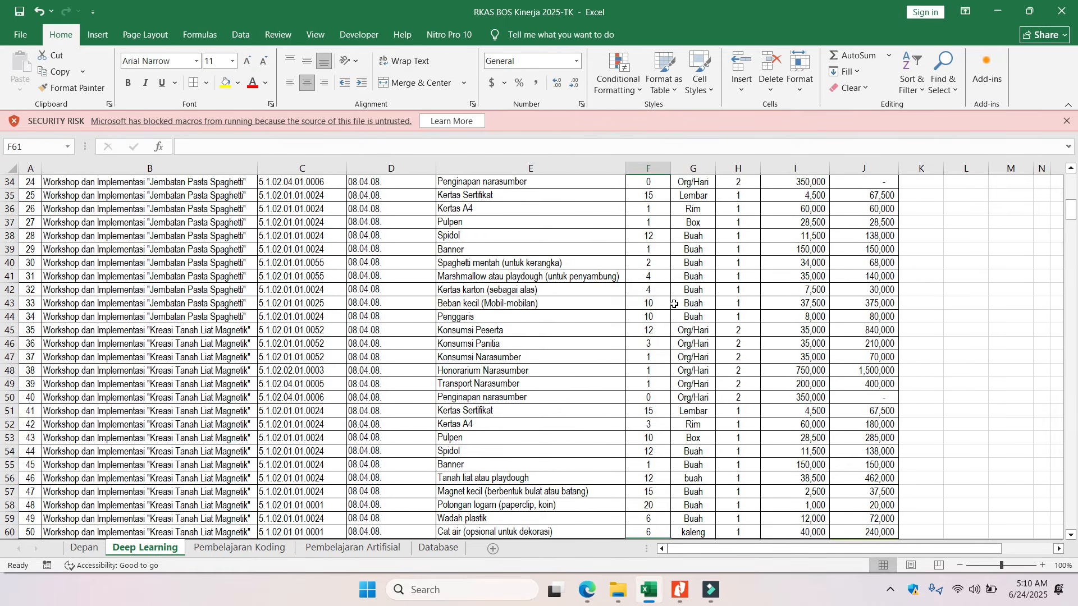
left_click(653, 263)
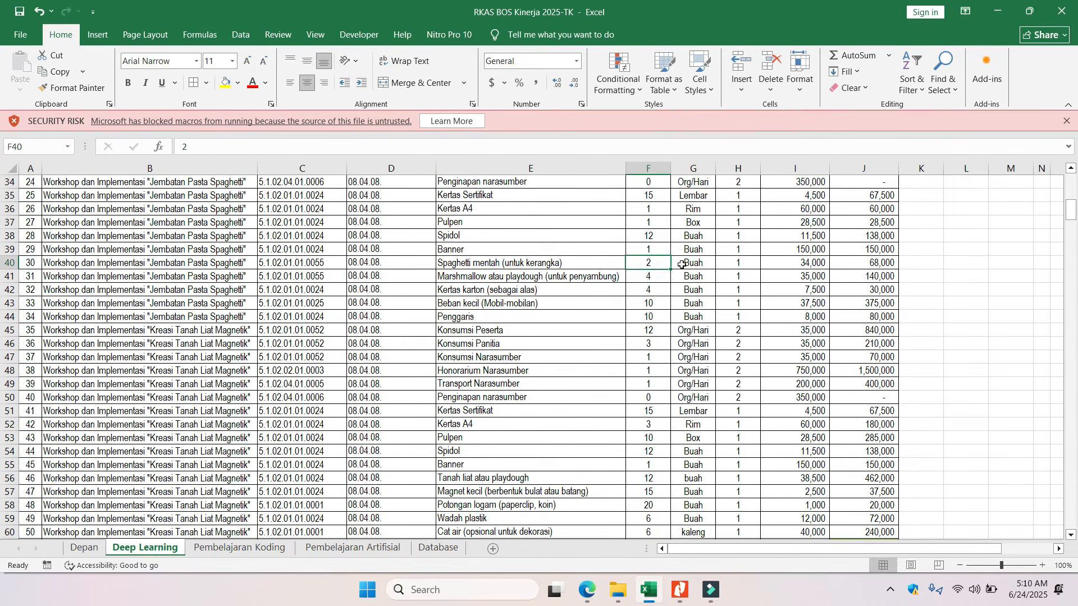
type("6")
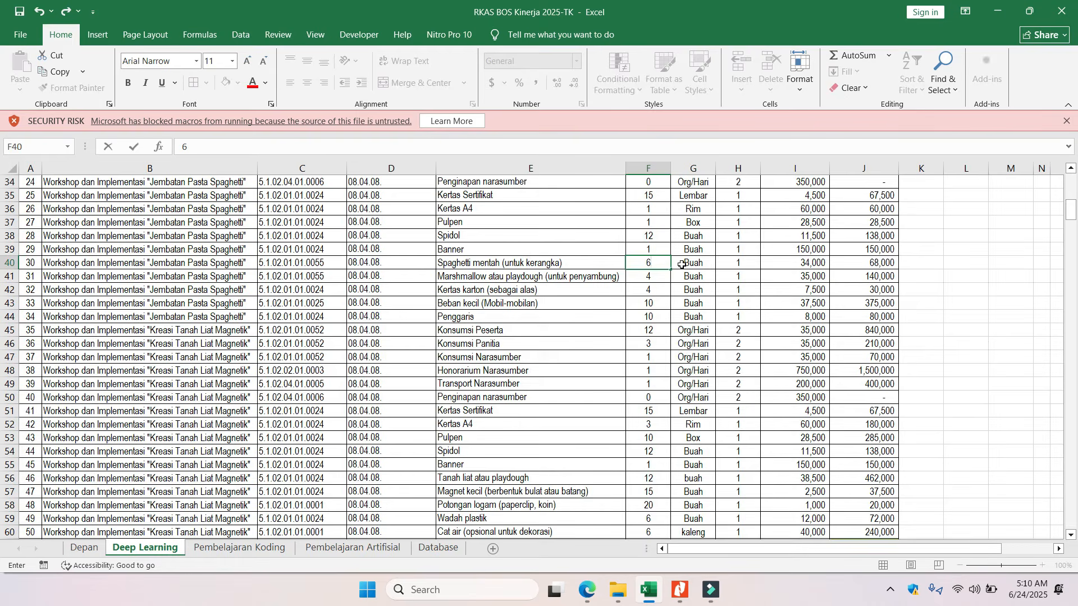
key("Return")
type("6")
key("Return")
type("6")
key("Return")
Look over the "Roket Balon Sederhana" items, check the Selisih on the Depan sheet, and return to the Deep Learning sheet
scroll(682, 265, "up", 2)
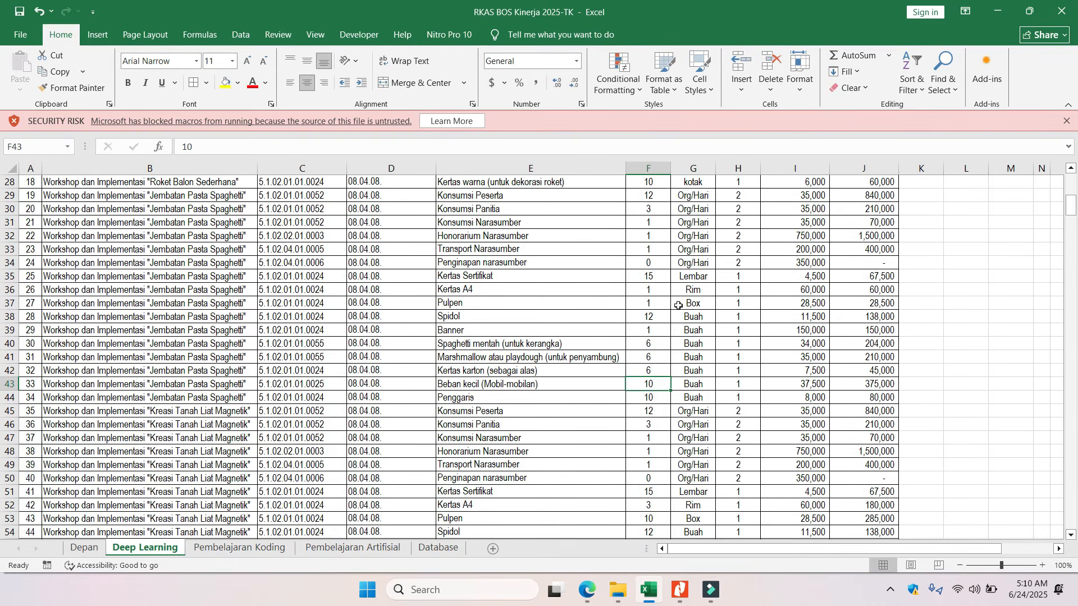
scroll(678, 305, "up", 2)
scroll(669, 304, "up", 2)
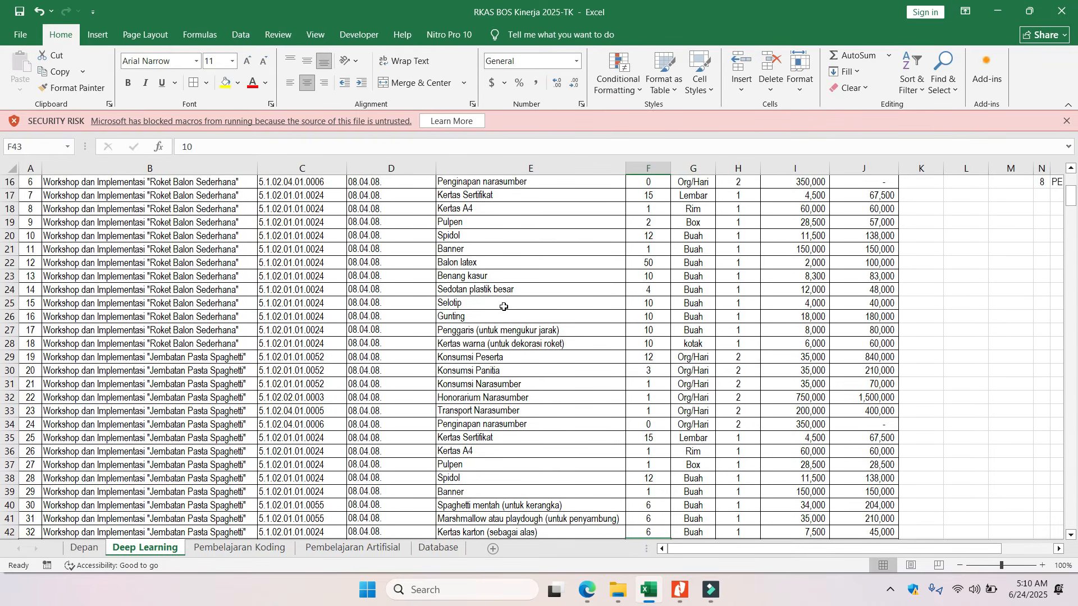
left_click(660, 318)
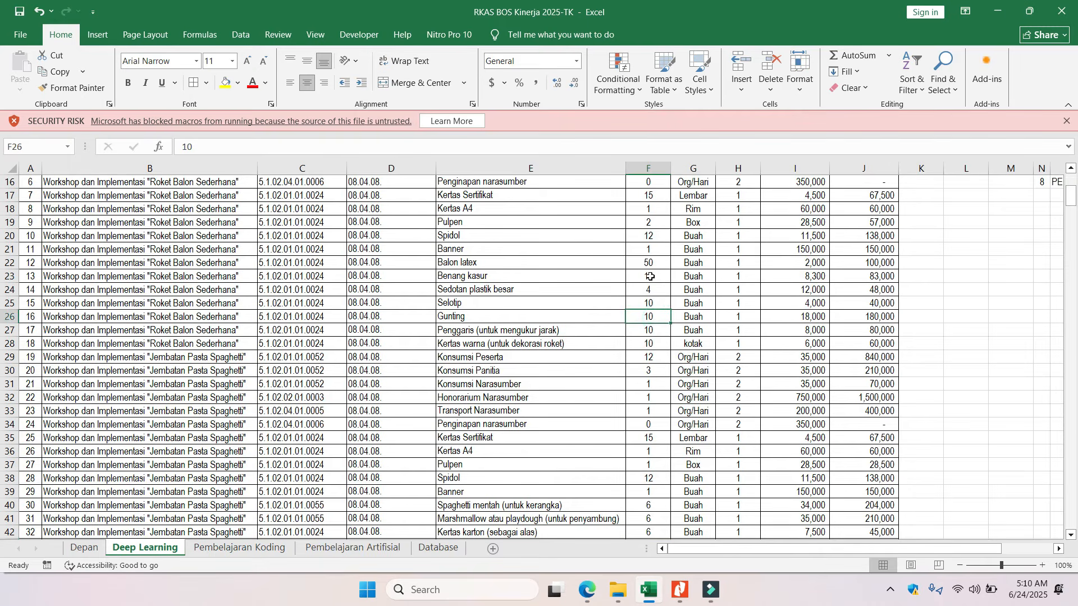
scroll(651, 278, "up", 3)
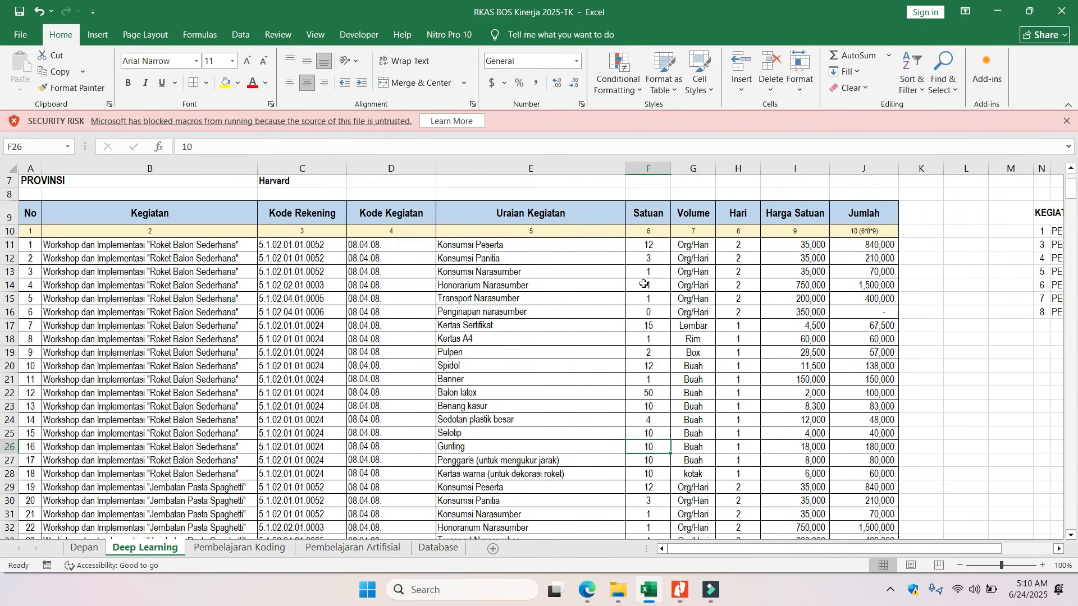
left_click(85, 548)
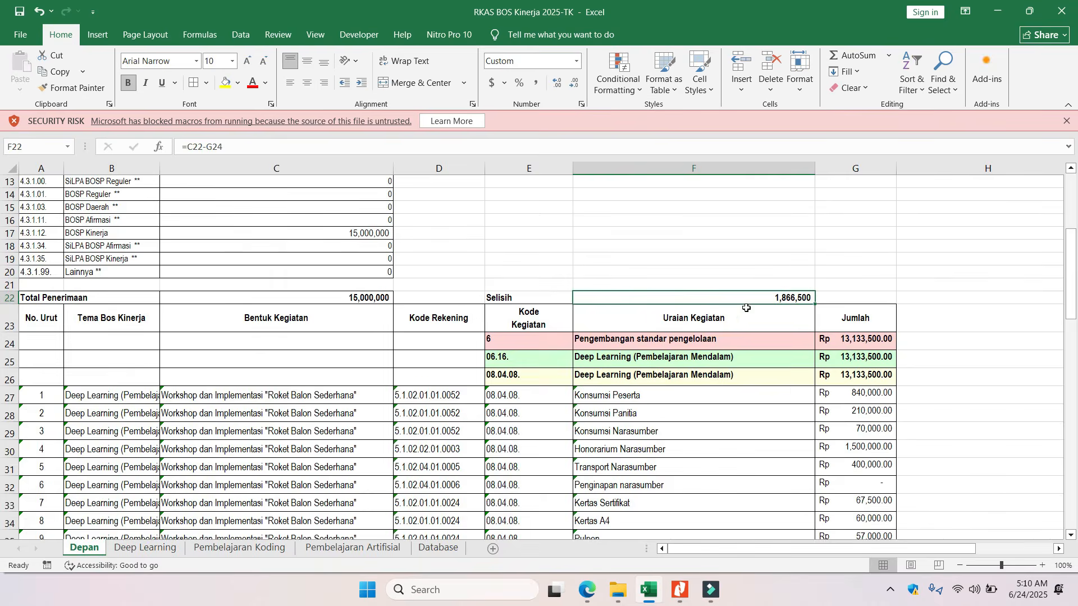
scroll(816, 308, "down", 1)
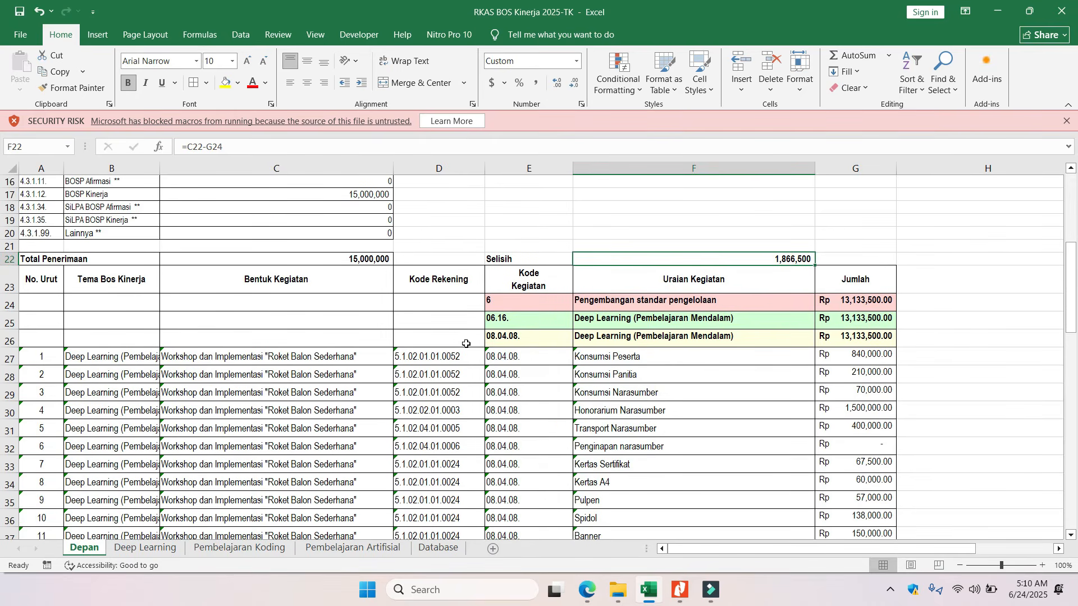
left_click(146, 549)
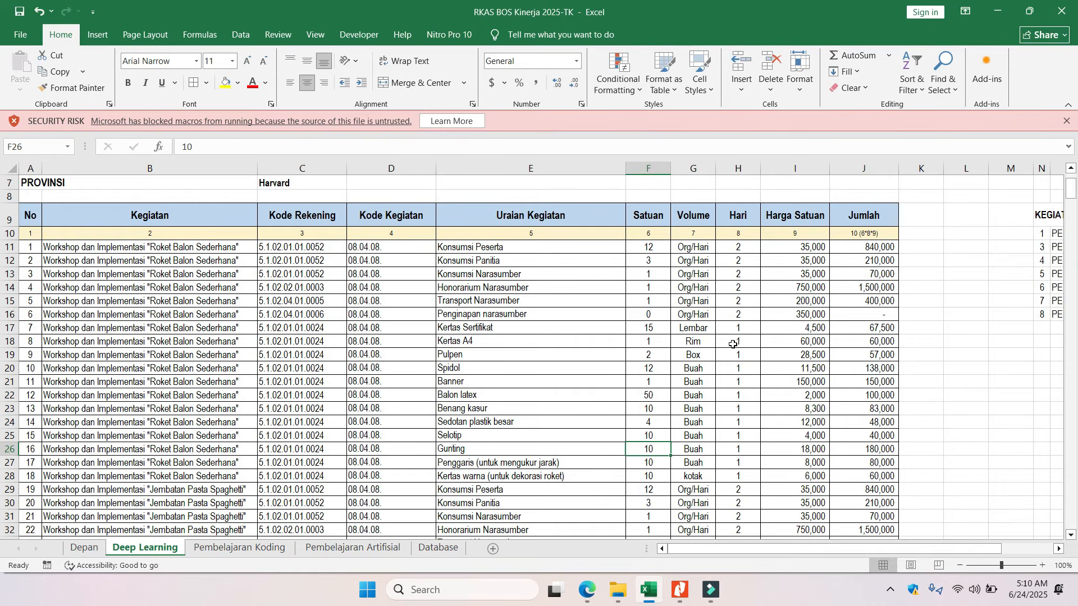
Set the Satuan of Kertas A4 for the "Roket Balon Sederhana" workshop to 3, and check the Selisih on the Depan sheet
left_click(663, 343)
type("3")
key("Return")
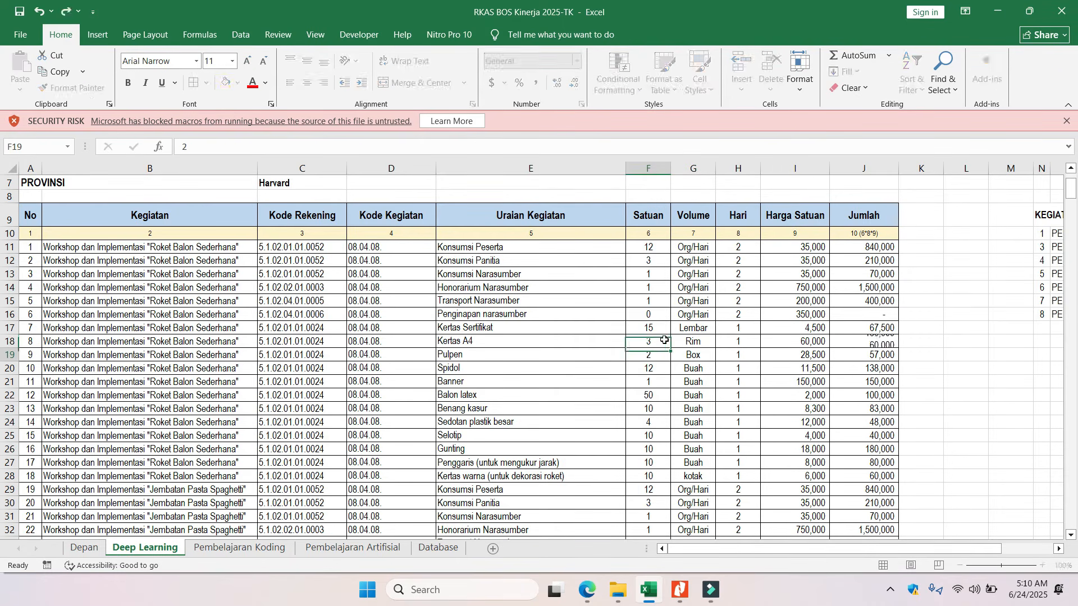
scroll(671, 364, "down", 3)
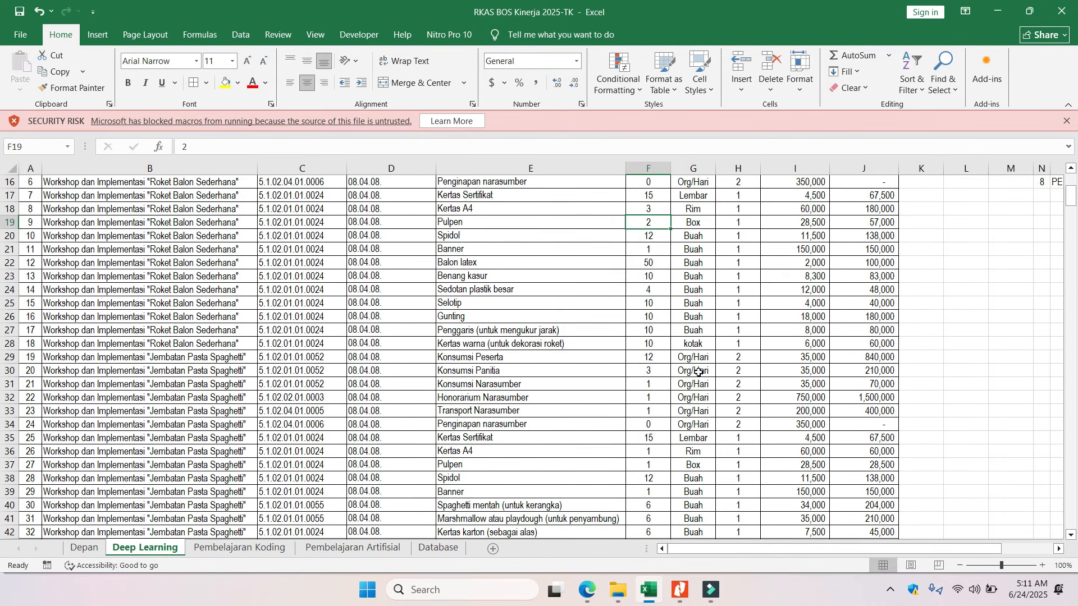
left_click(85, 548)
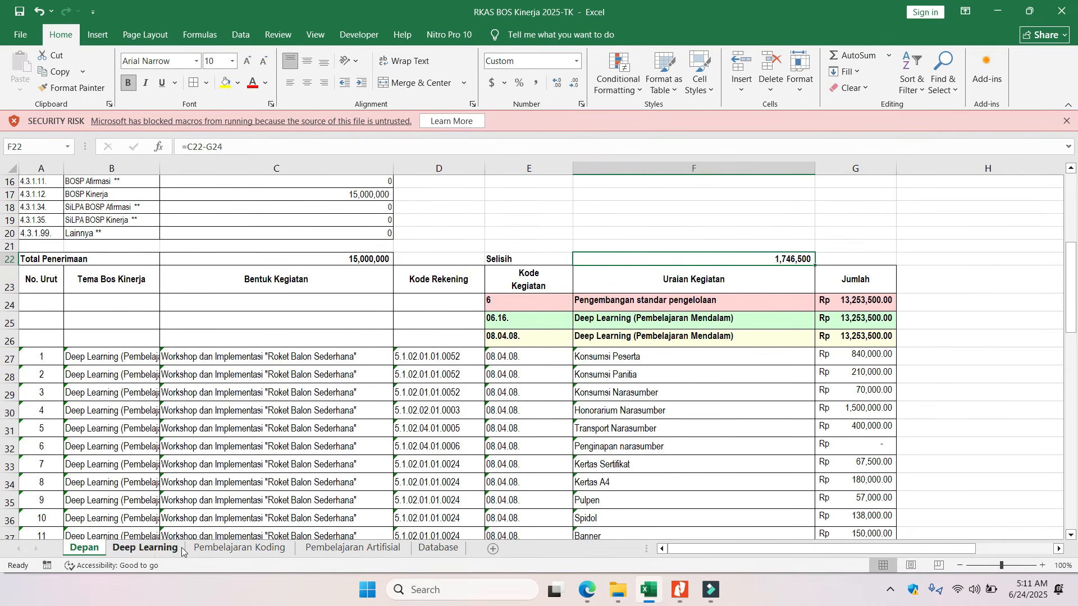
Glance at the Pembelajaran Koding sheet, and set Tema Bos Kinerja on the Depan sheet to Pembelajaran Koding
left_click(269, 549)
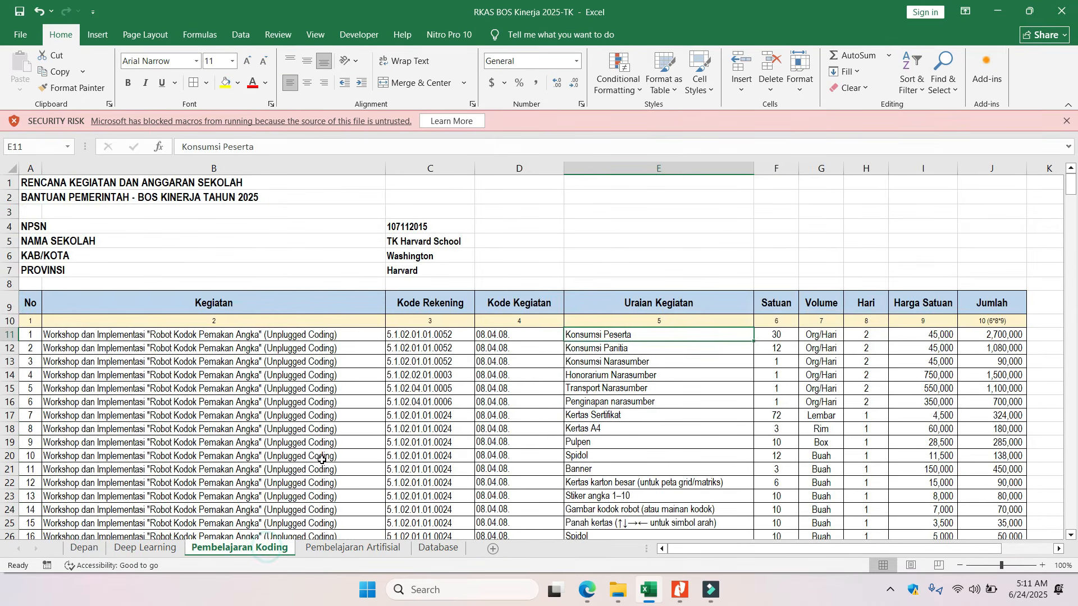
left_click(84, 548)
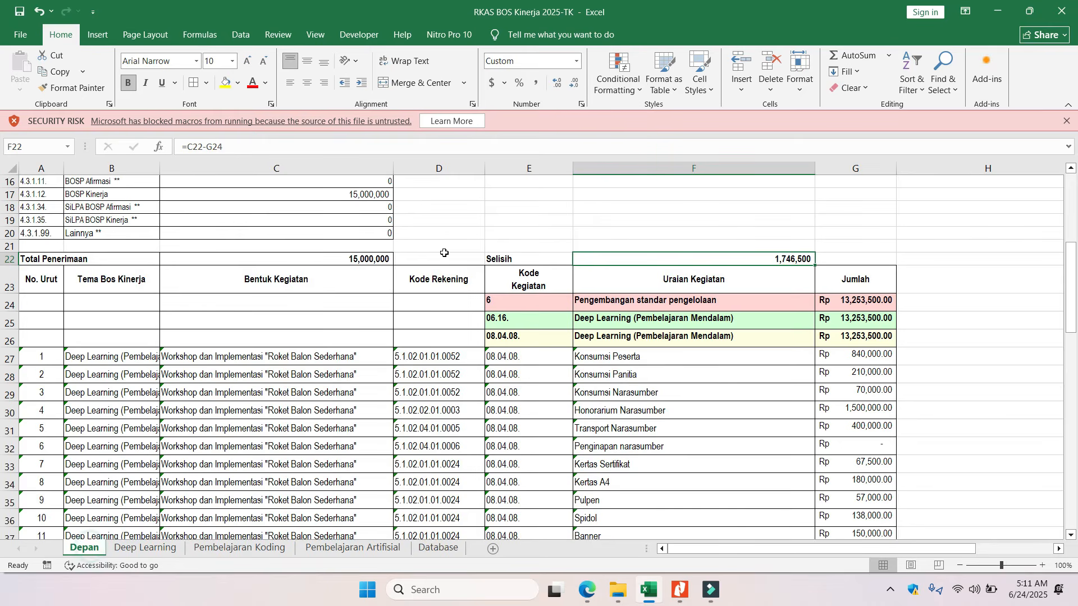
scroll(374, 242, "up", 3)
scroll(375, 241, "up", 2)
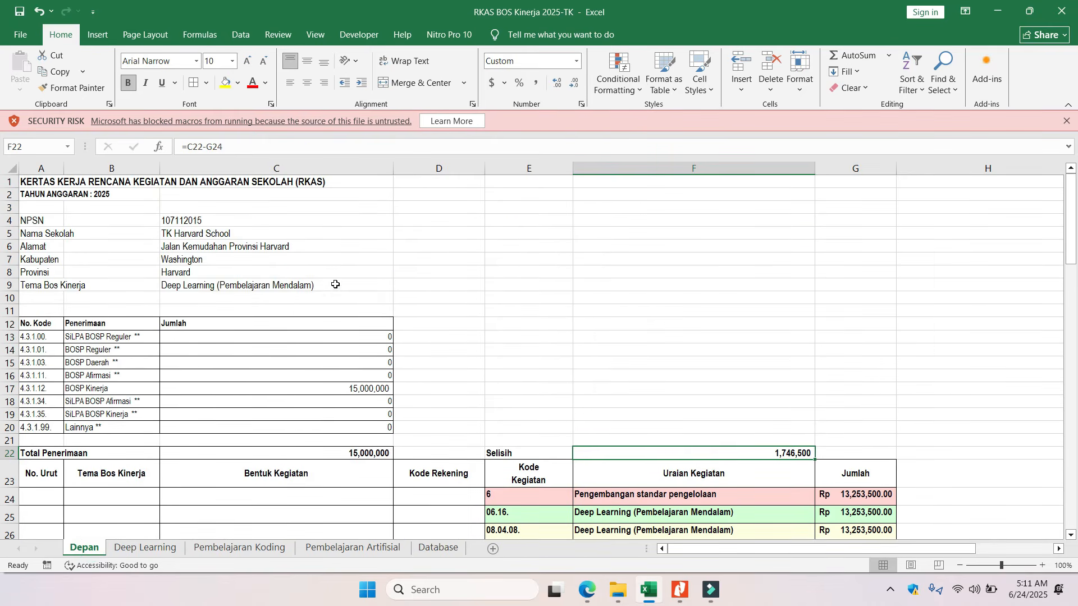
left_click(335, 285)
left_click(400, 286)
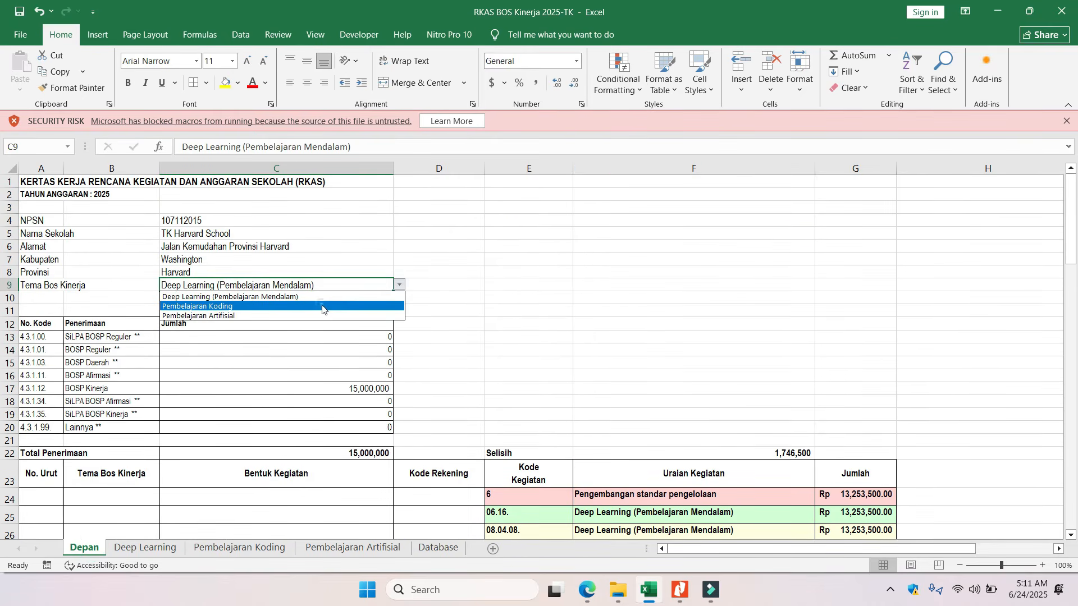
left_click(323, 307)
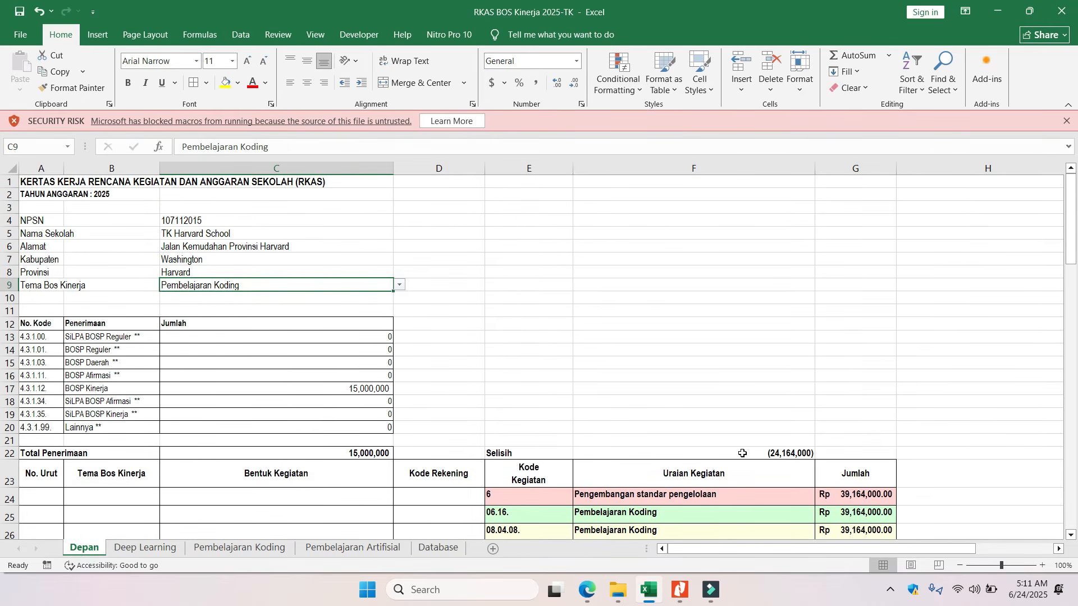
Set Tema Bos Kinerja on the Depan sheet to Pembelajaran Artifisial, and check the Selisih for that theme
left_click(401, 285)
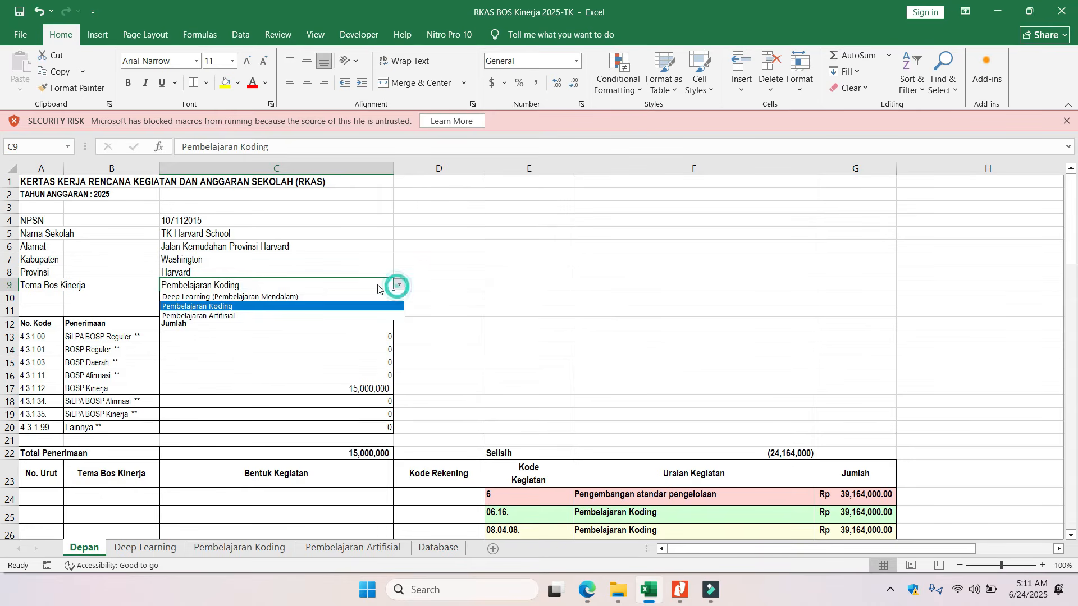
left_click(303, 316)
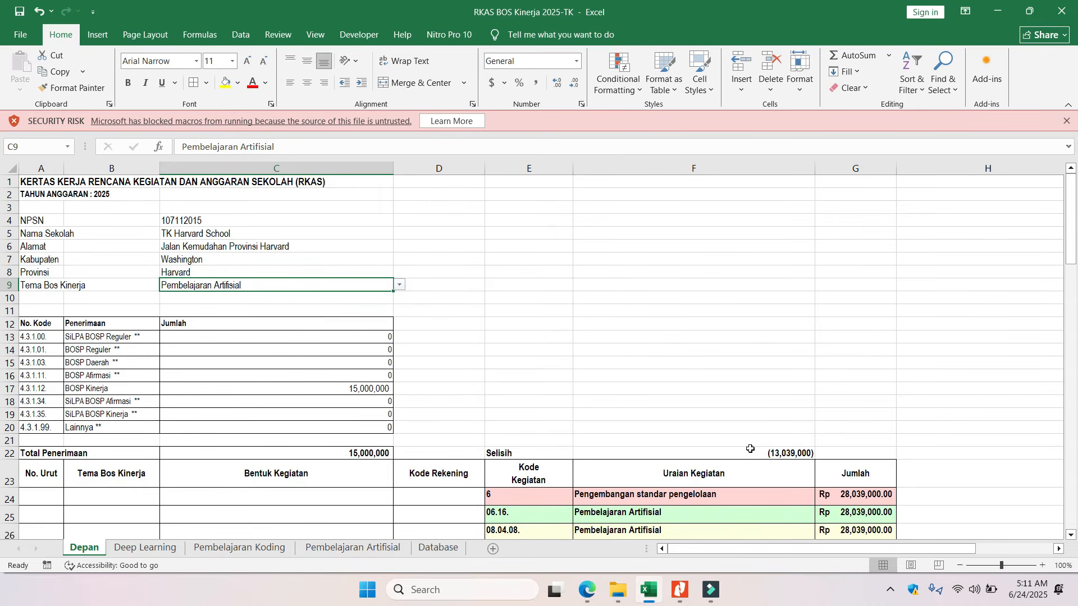
scroll(451, 388, "down", 2)
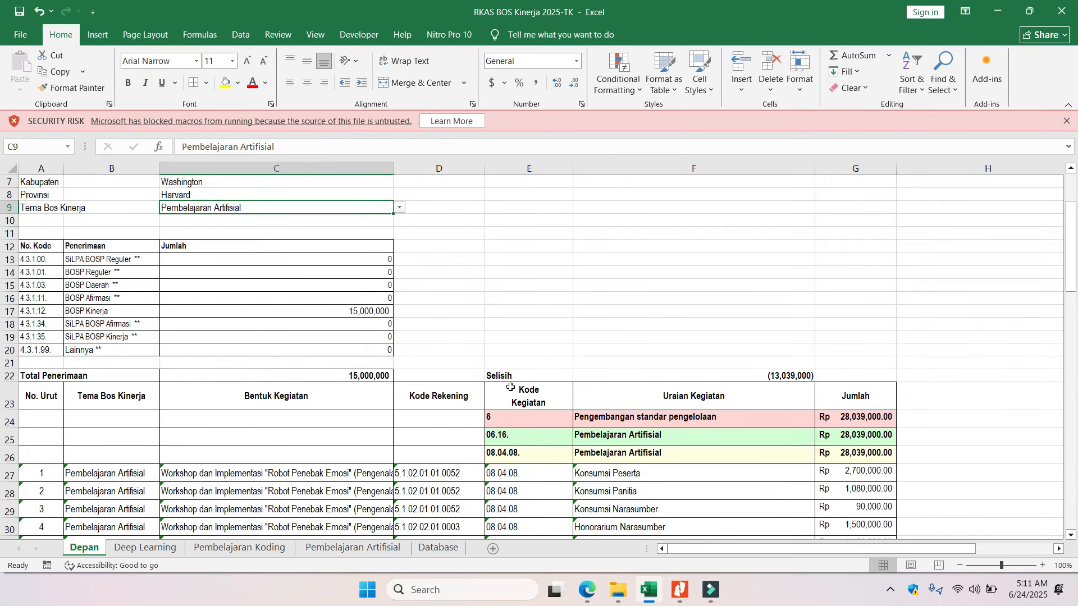
Compare the Deep Learning sheet's items with the fund-use components for BOP PAUD Kinerja on the allocation web page in Edge
left_click(162, 549)
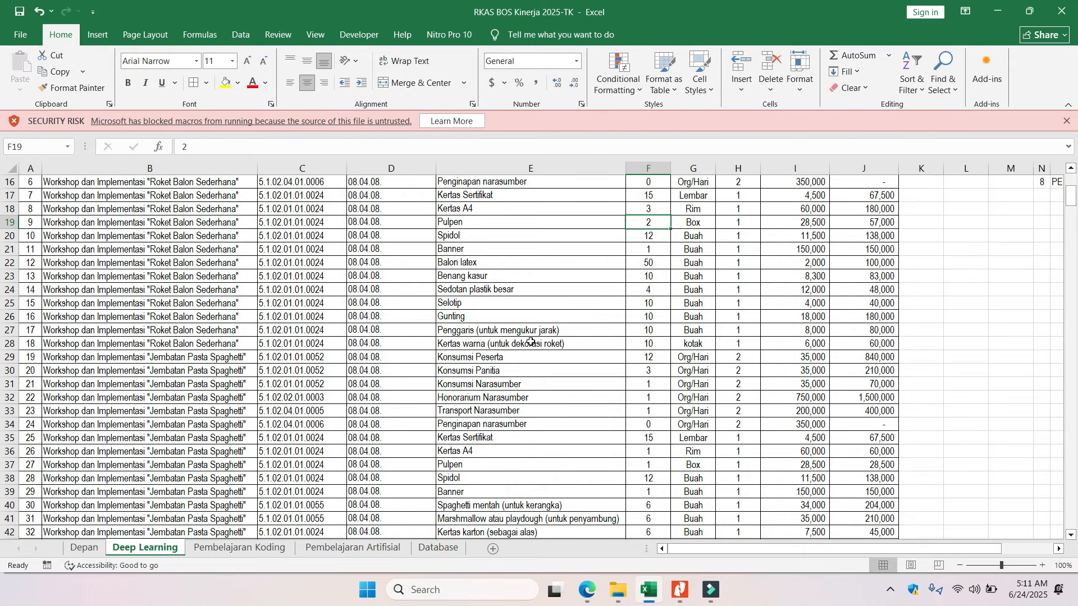
left_click(587, 591)
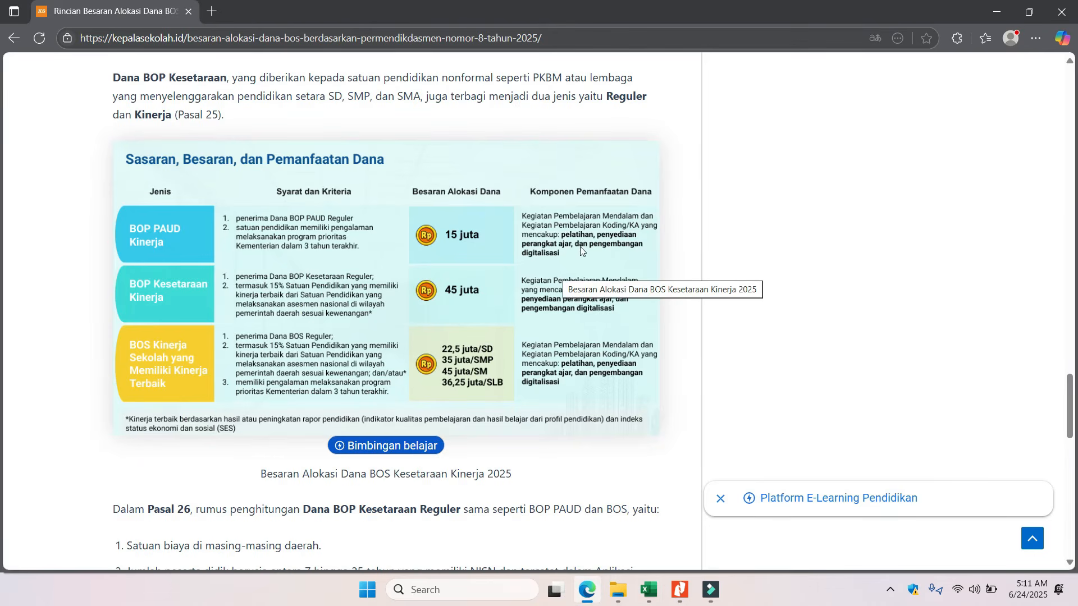
left_click(649, 589)
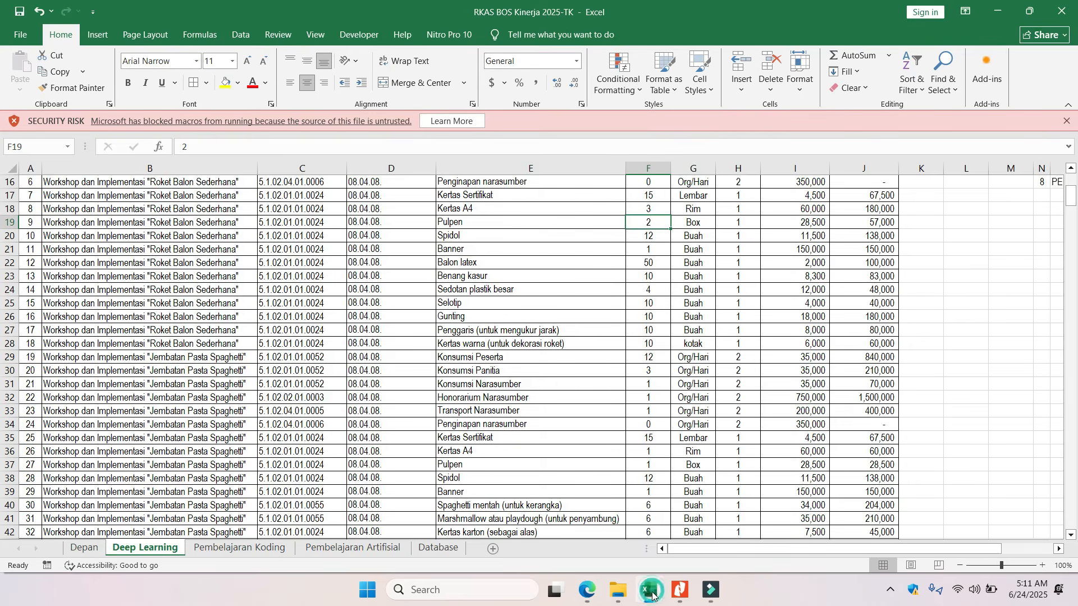
scroll(483, 470, "down", 4)
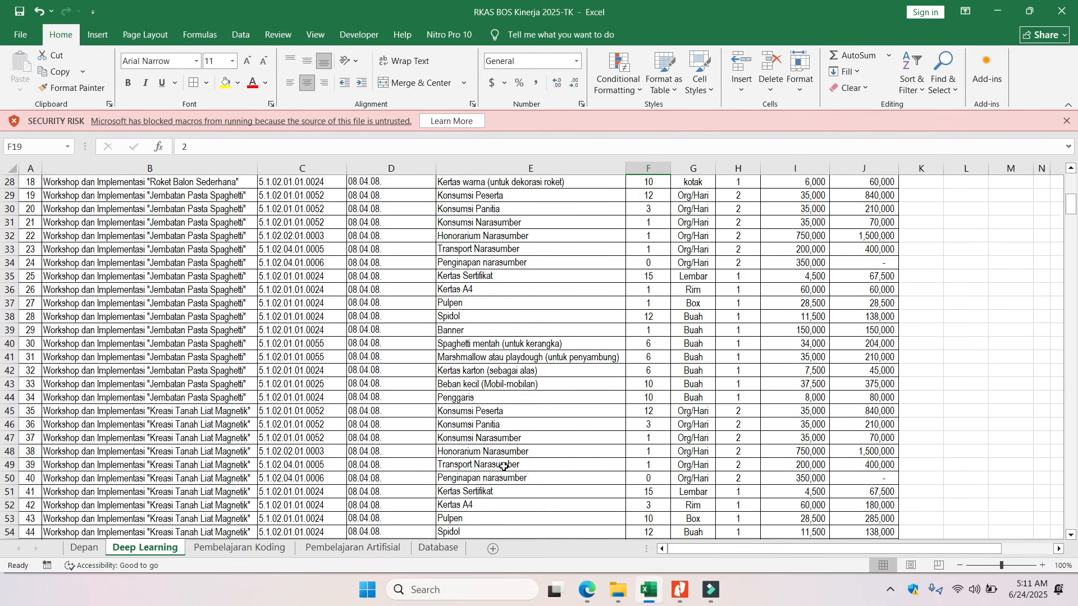
scroll(503, 467, "down", 3)
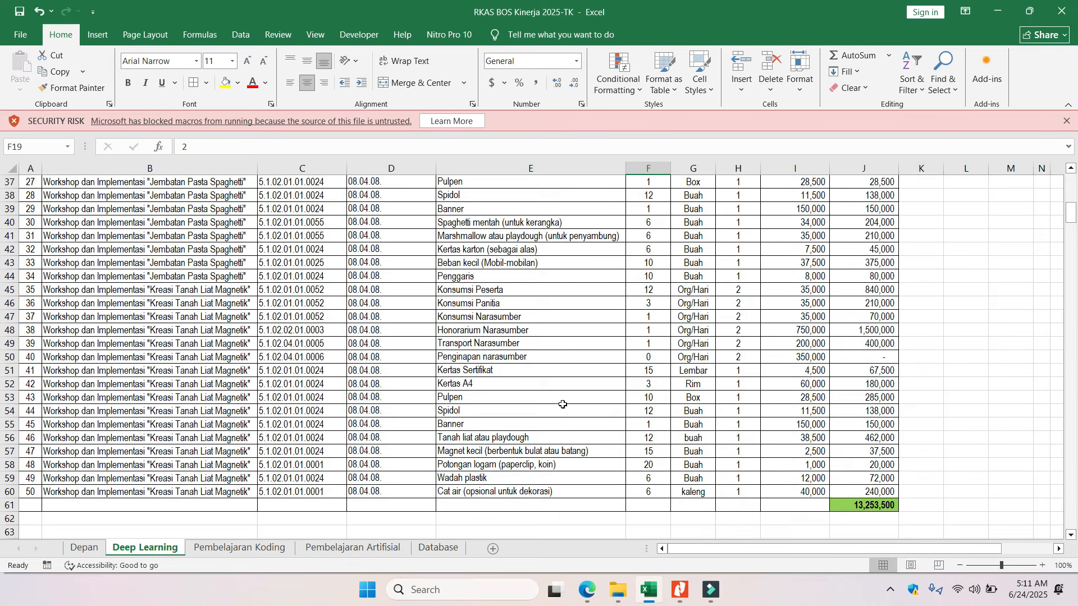
scroll(600, 378, "up", 3)
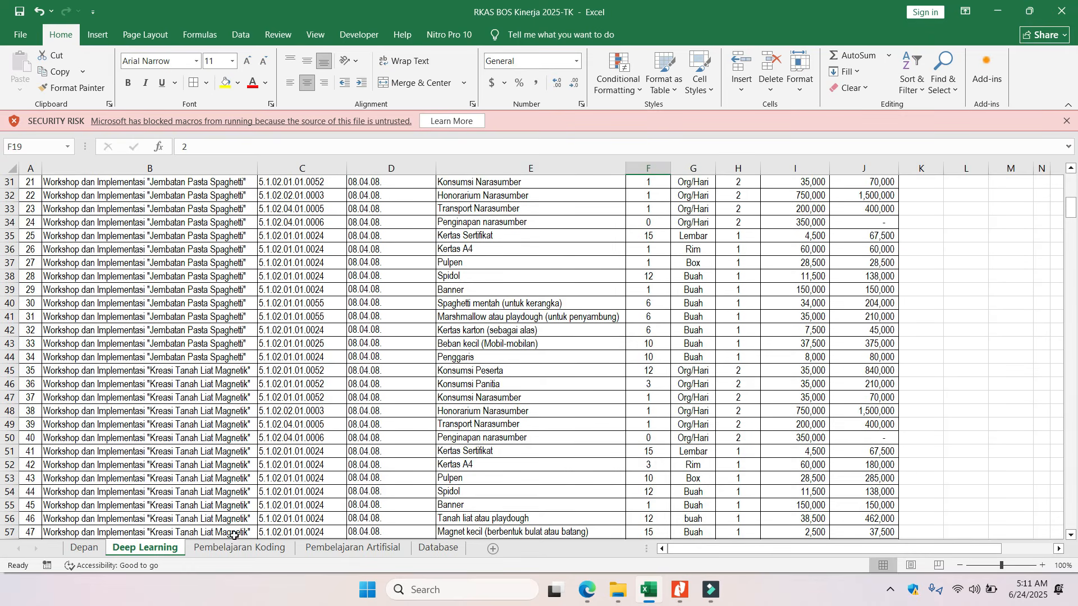
Review the Pembelajaran Koding sheet's items down to the Tablet/iPad entry, and switch to Edge to consult the fund-use components
left_click(230, 550)
scroll(651, 396, "down", 3)
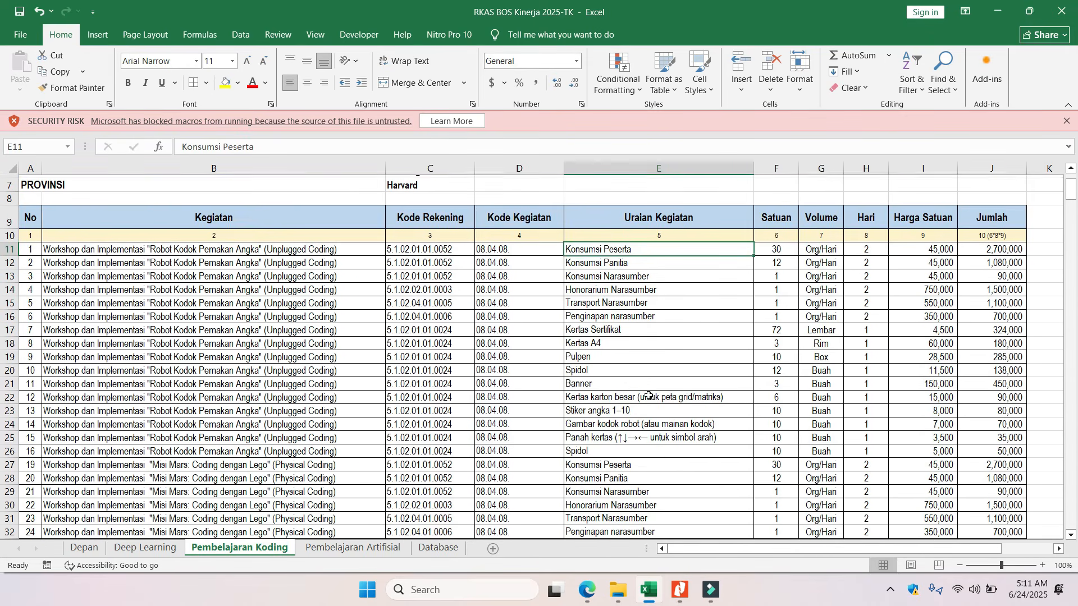
scroll(686, 399, "down", 3)
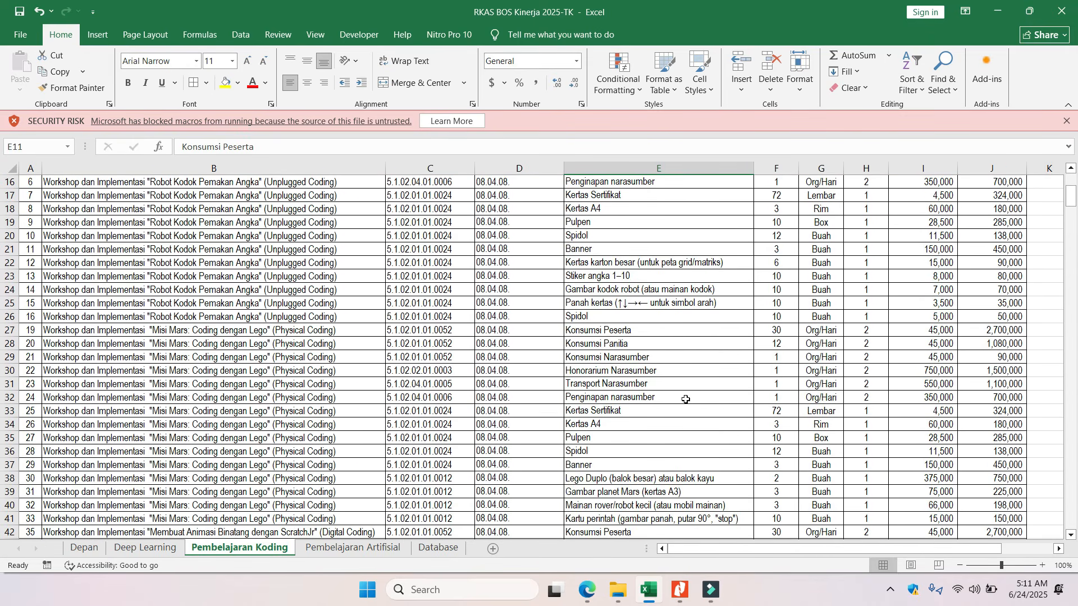
scroll(687, 400, "down", 2)
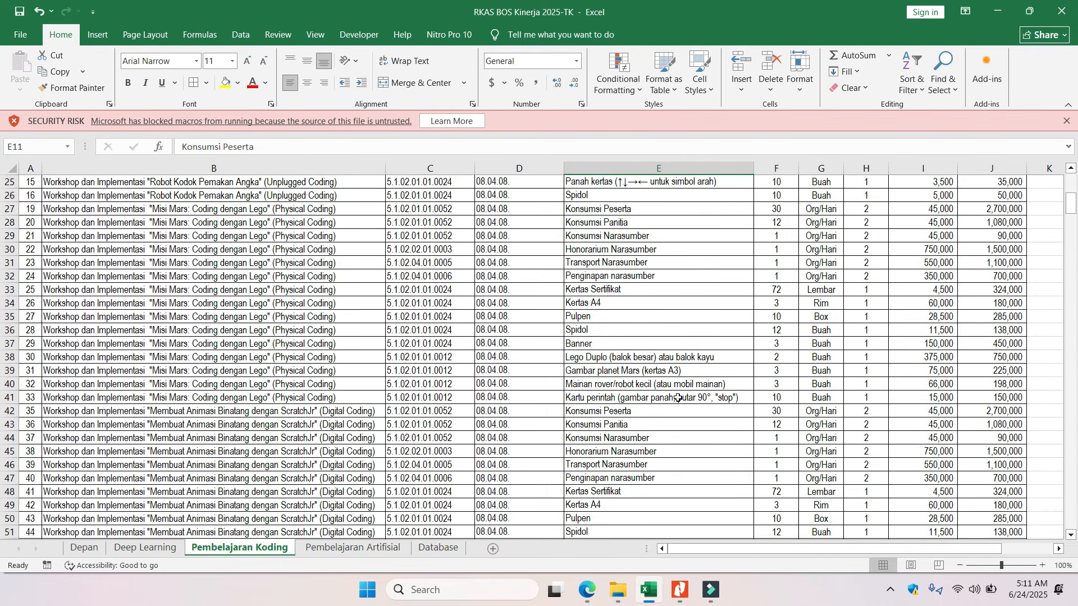
scroll(679, 398, "down", 3)
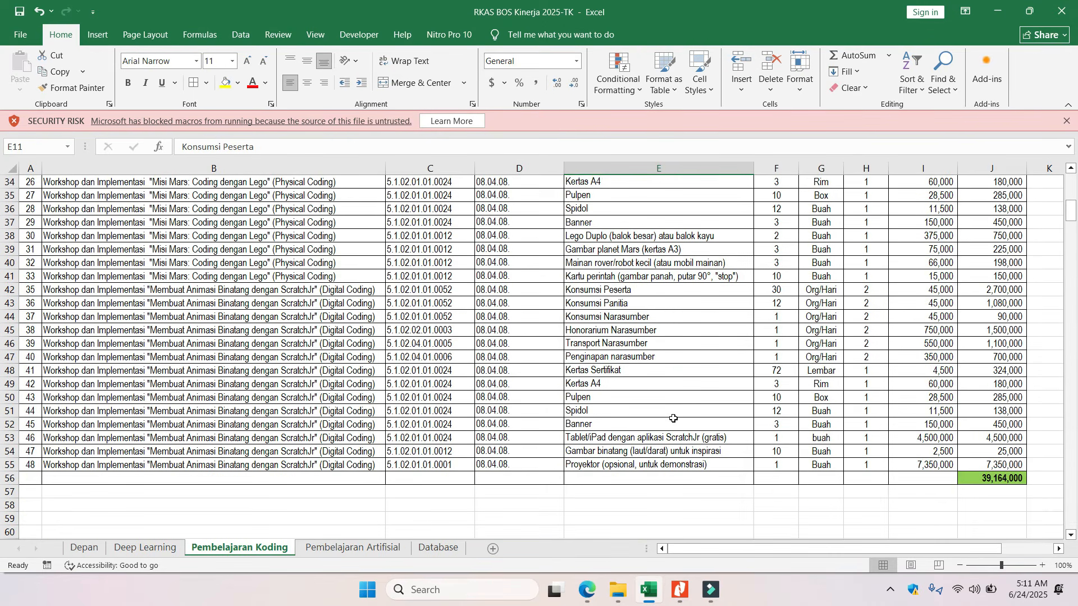
left_click(592, 439)
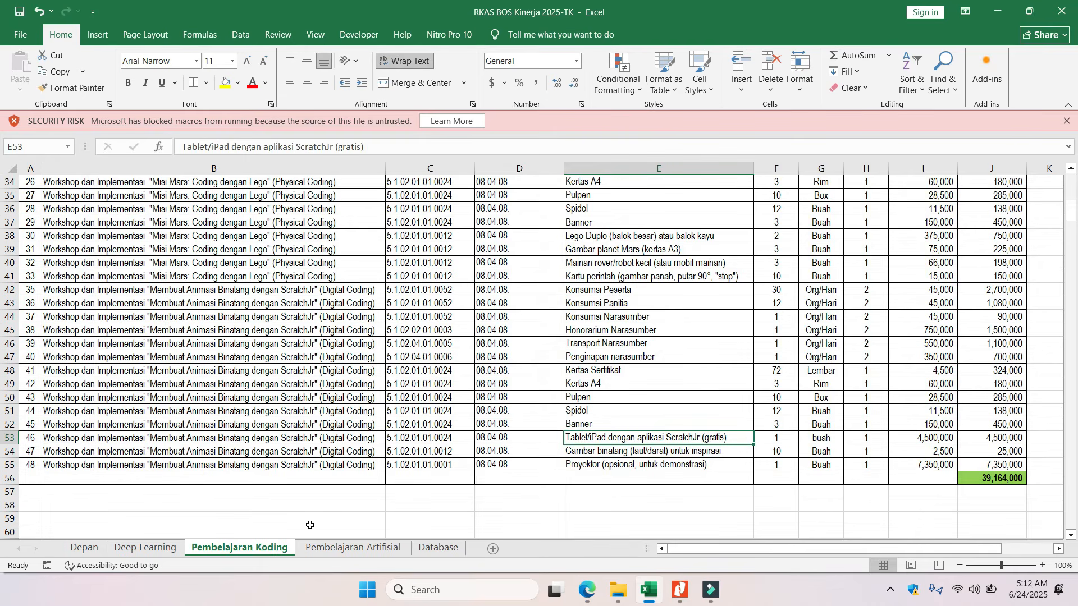
left_click(585, 600)
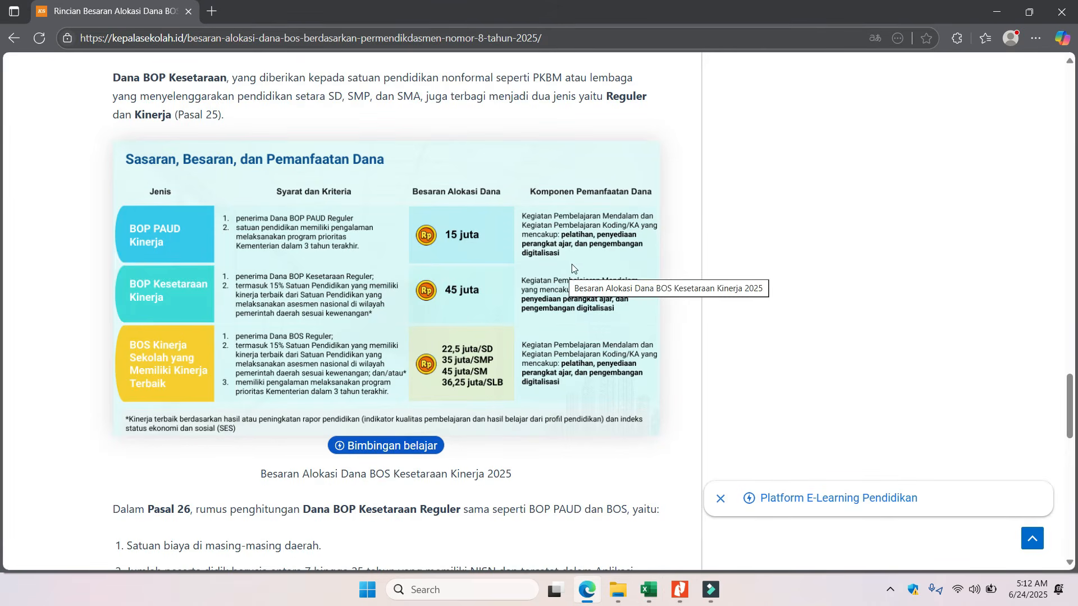
Return to the Excel workbook and set the Satuan quantity of Proyektor on the Pembelajaran Koding sheet to 0
left_click(648, 590)
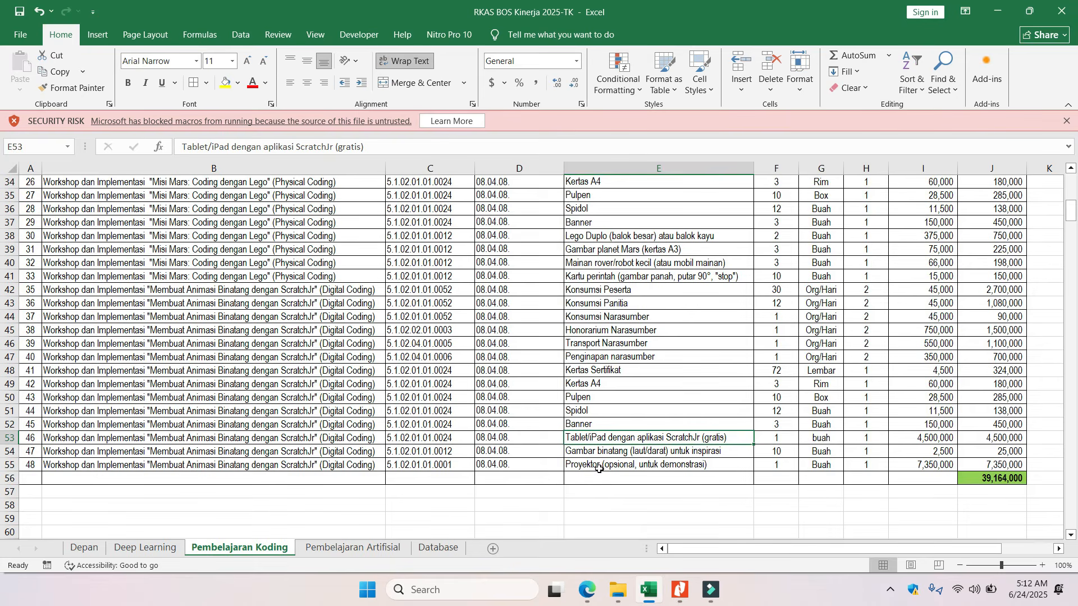
left_click(782, 468)
type("0")
key("Return")
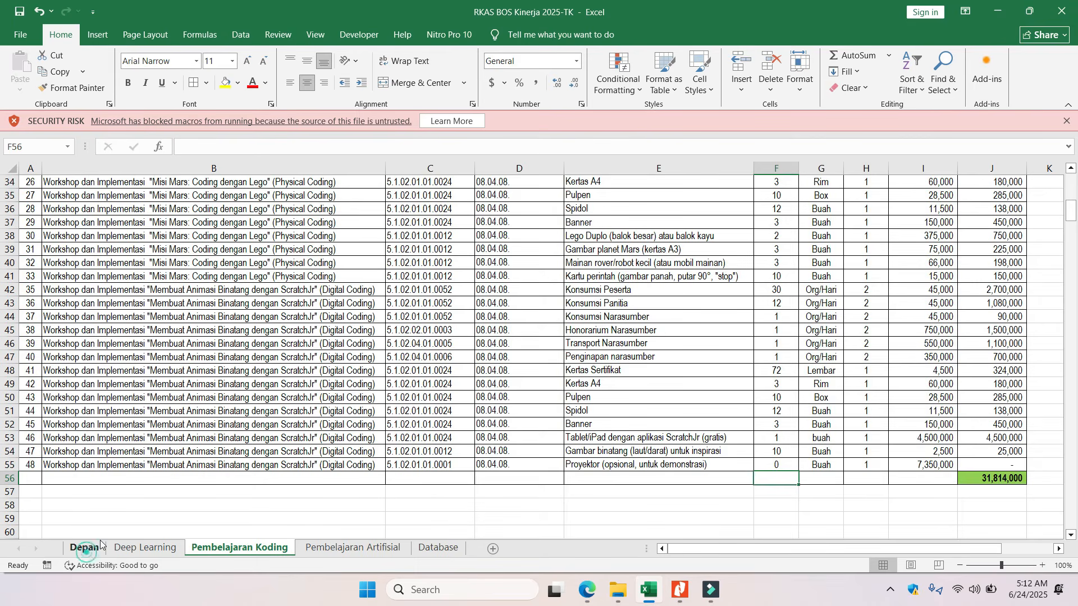
Set Tema Bos Kinerja on the Depan sheet to Pembelajaran Koding
left_click(84, 549)
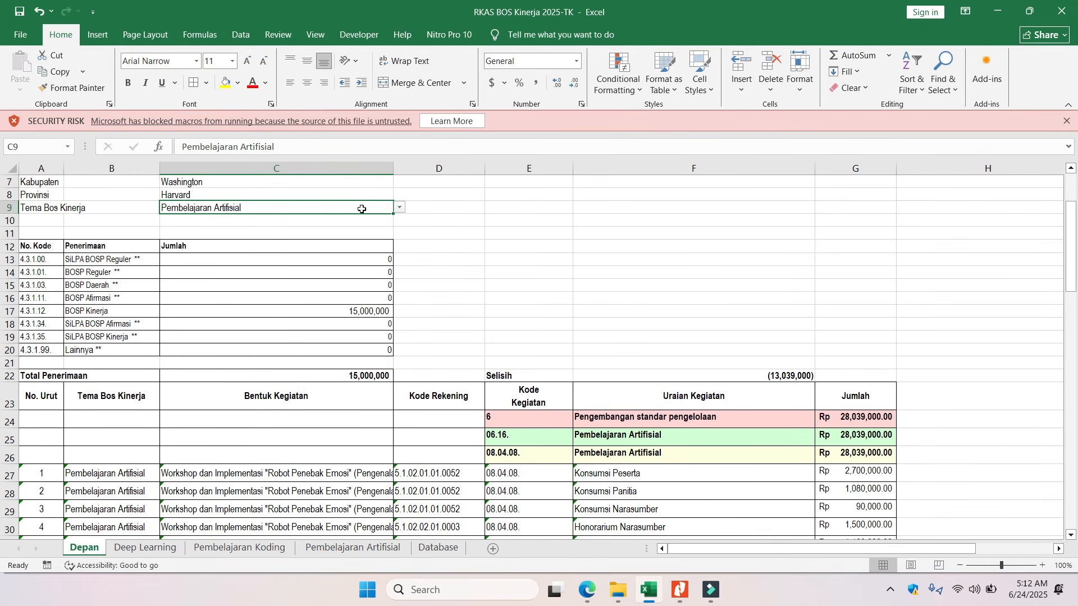
left_click(399, 207)
left_click(309, 229)
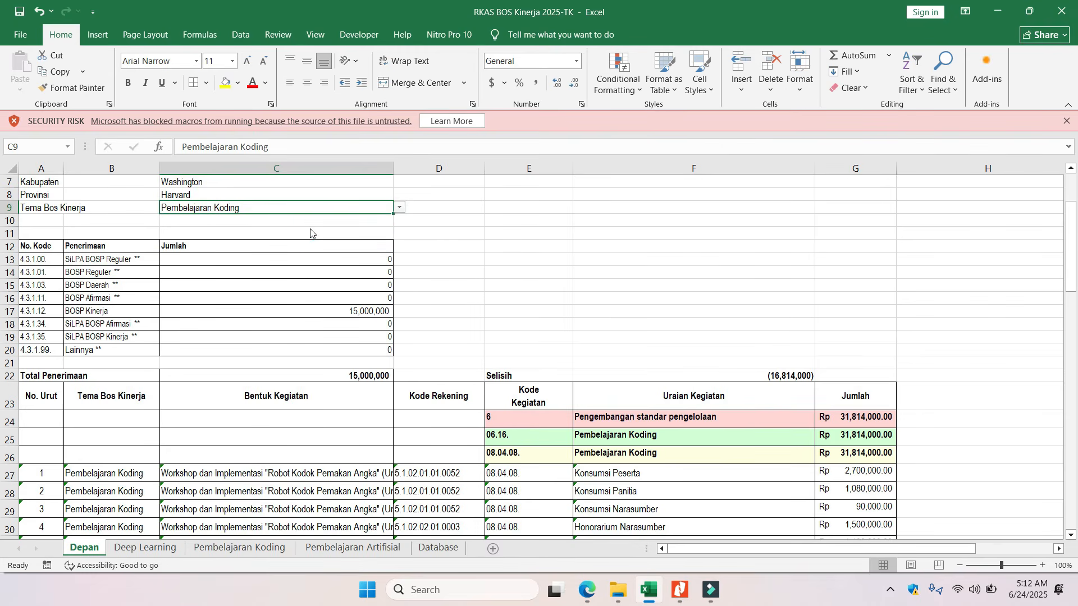
On the Pembelajaran Koding sheet, set the Robot Kodok workshop's Satuan to 12 for Konsumsi Peserta, 3 for Konsumsi Panitia and 0 for Penginapan narasumber
left_click(269, 548)
scroll(881, 382, "up", 11)
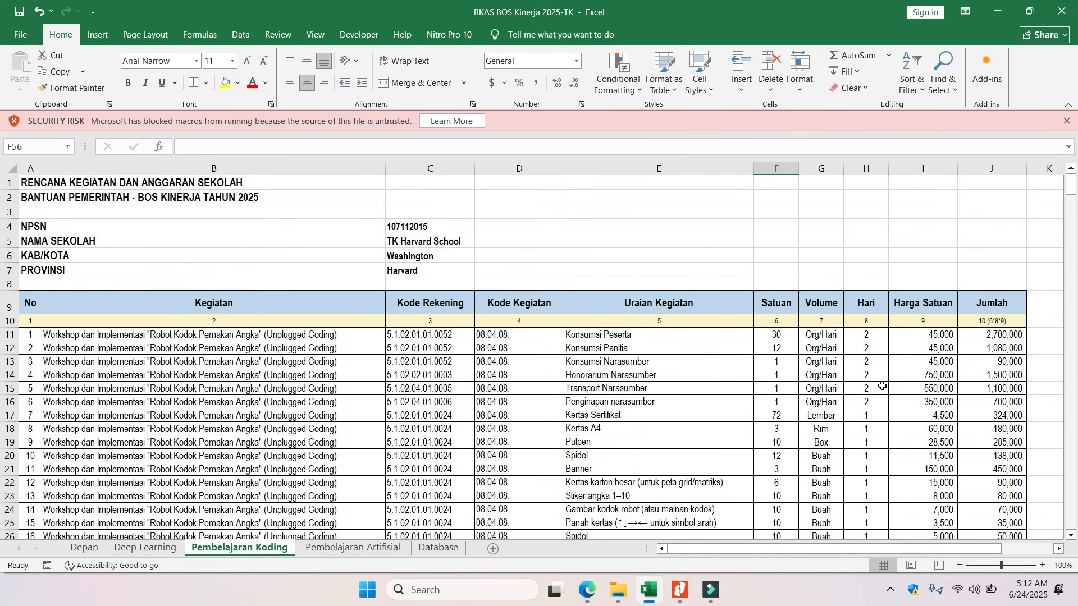
left_click(778, 334)
type("12")
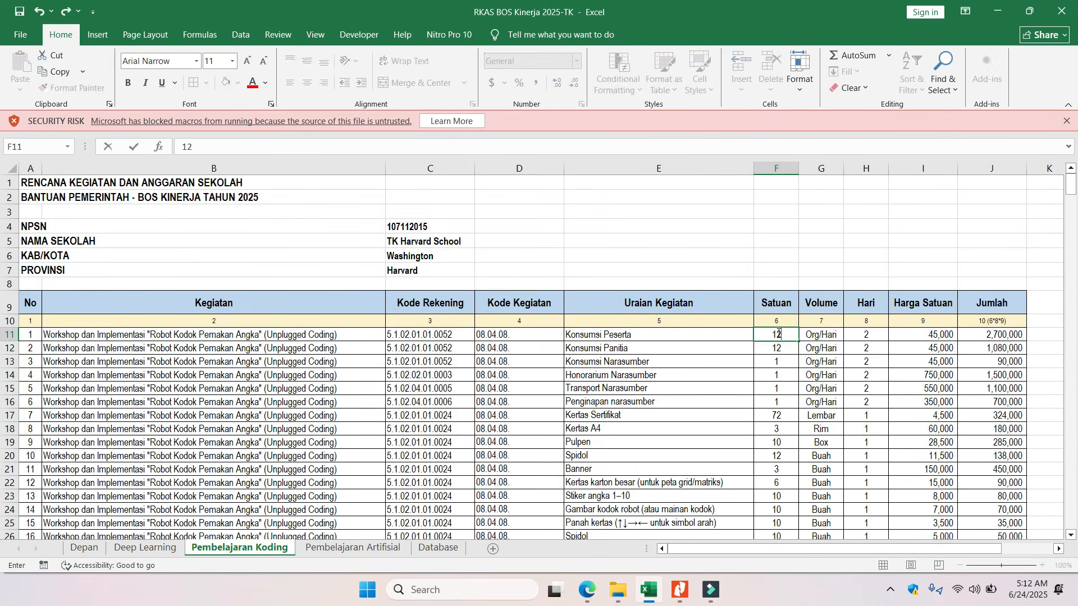
key("Return")
type("3")
key("Return")
left_click(780, 401)
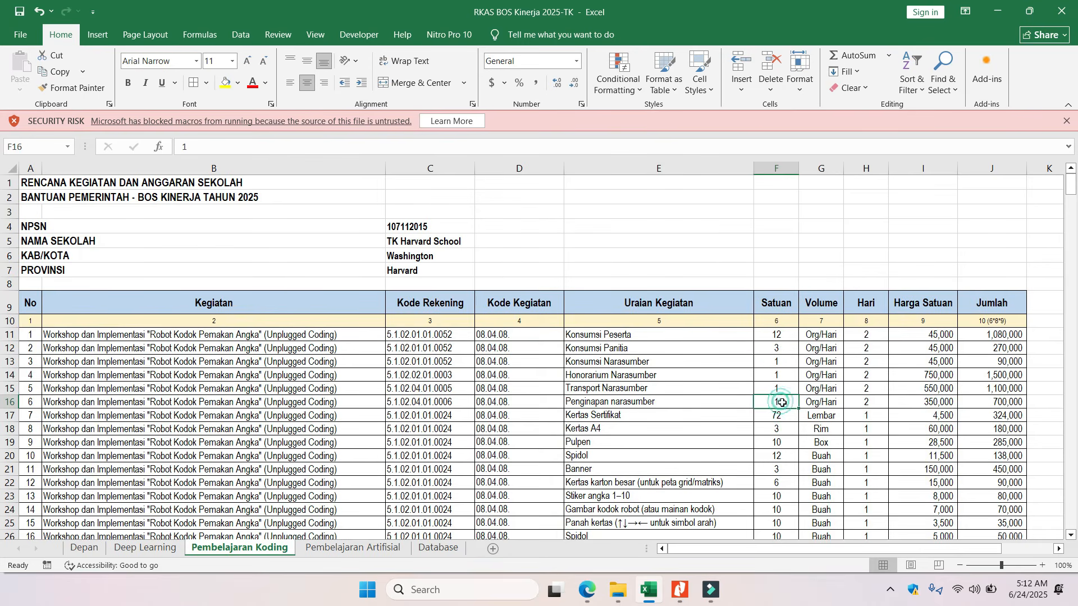
type("0")
key("Return")
Copy the Robot Kodok workshop's first six Satuan values to the matching Misi Mars and ScratchJr rows, and check the Selisih on the Depan sheet
scroll(786, 402, "down", 3)
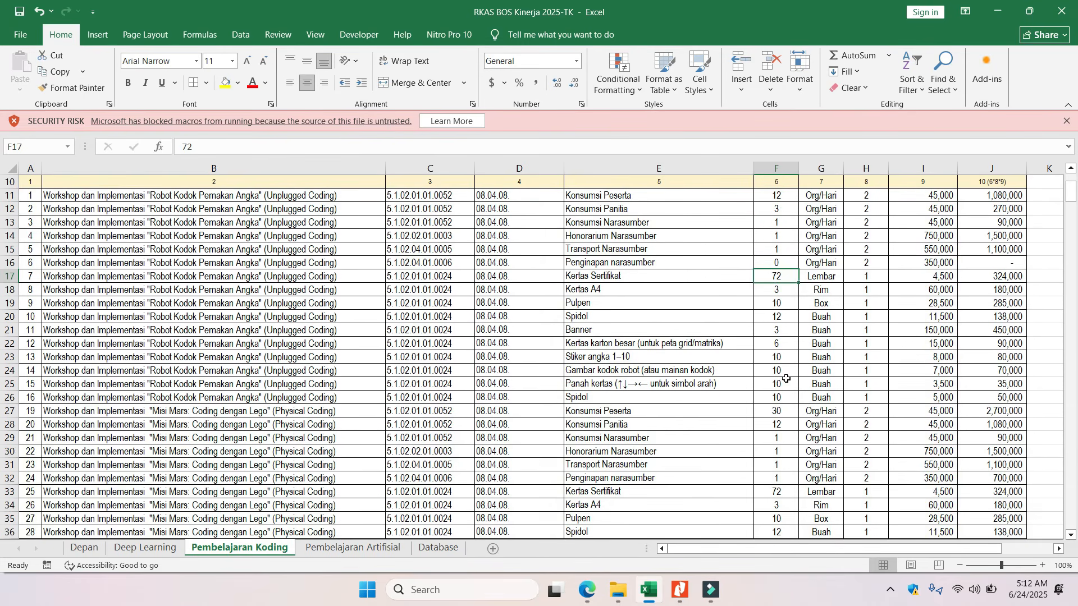
scroll(783, 374, "up", 2)
left_click_drag(785, 292, 778, 358)
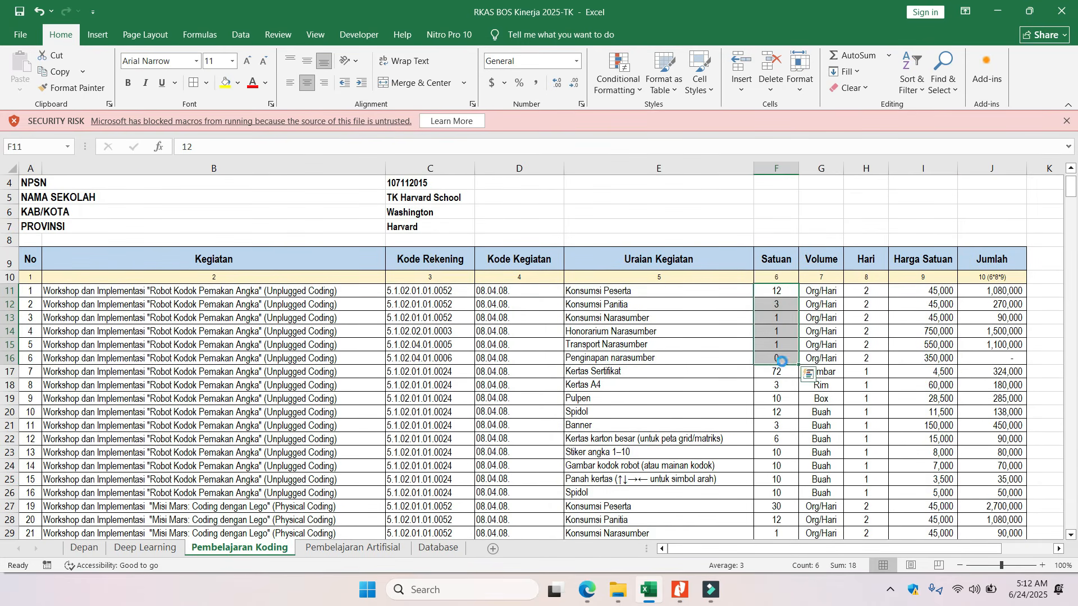
key("ctrl+c")
scroll(747, 401, "down", 5)
left_click(785, 291)
key("ctrl+v")
scroll(775, 337, "down", 3)
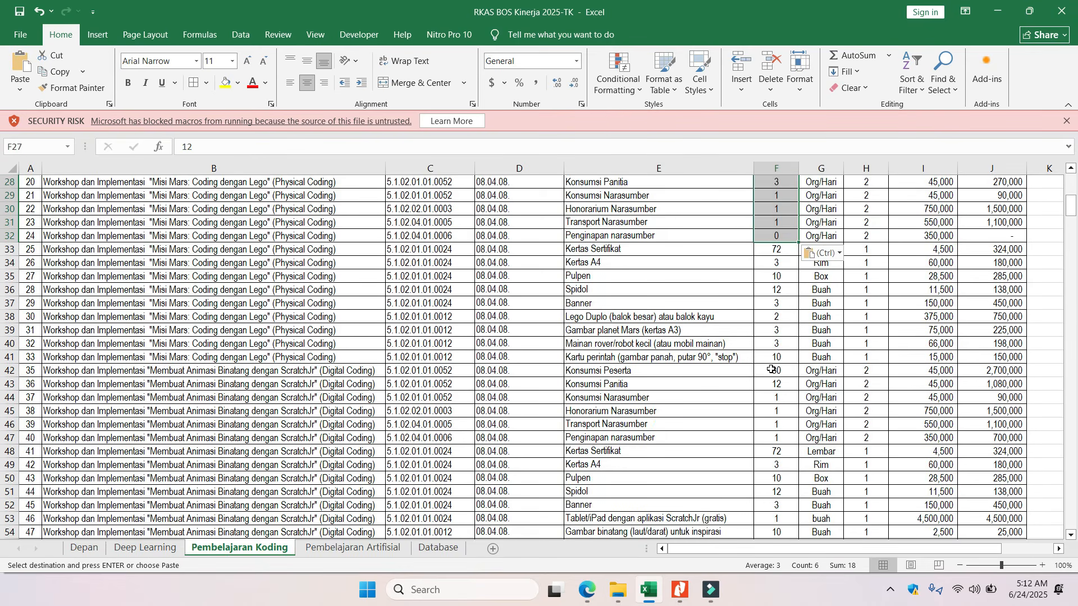
left_click(789, 371)
key("ctrl+v")
scroll(786, 382, "down", 3)
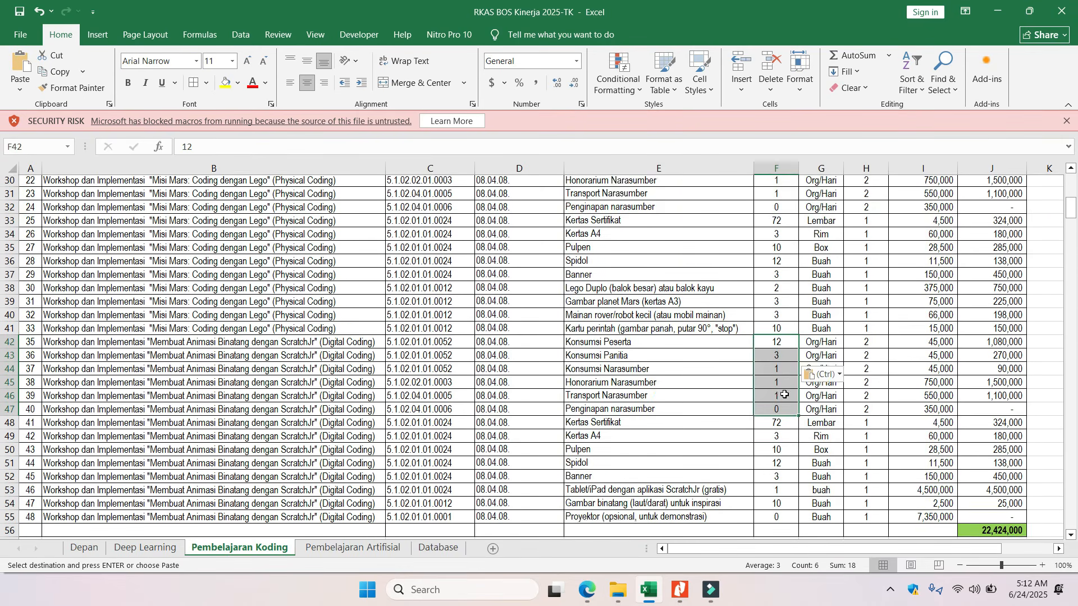
left_click(85, 548)
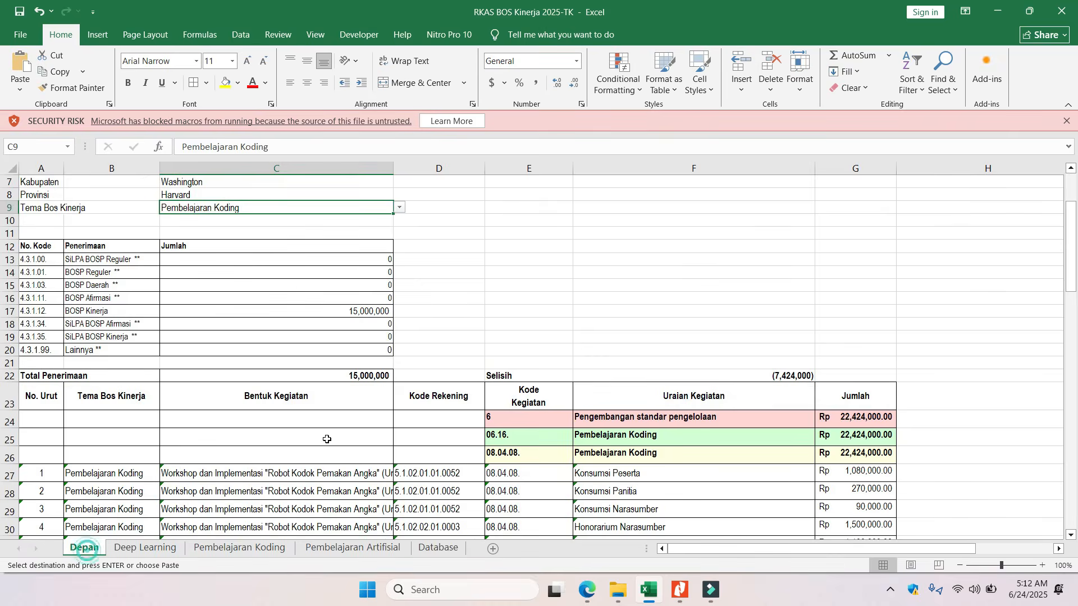
Set the Satuan of Kertas Sertifikat to 15 in all three workshops on the Pembelajaran Koding sheet
left_click(213, 548)
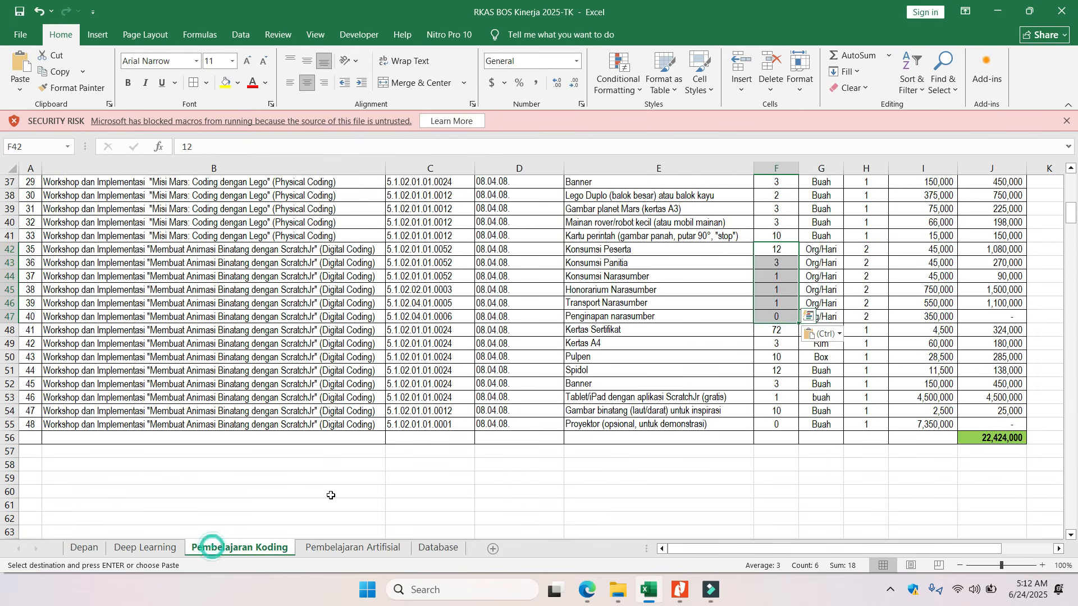
left_click(785, 331)
type("15")
key("Return")
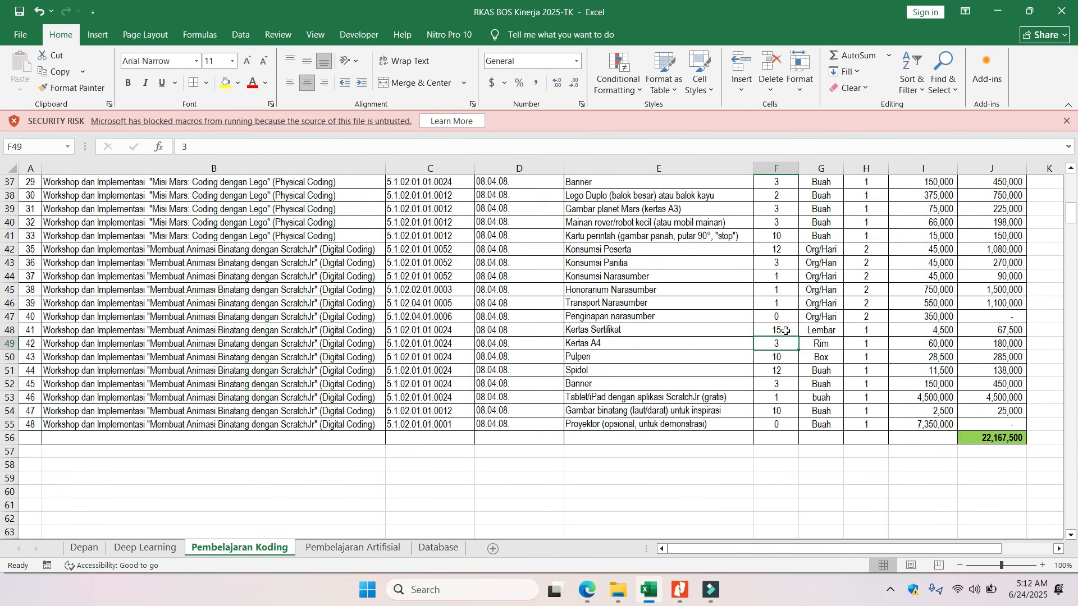
scroll(785, 332, "up", 4)
left_click(785, 290)
type("15")
key("Return")
scroll(784, 291, "up", 3)
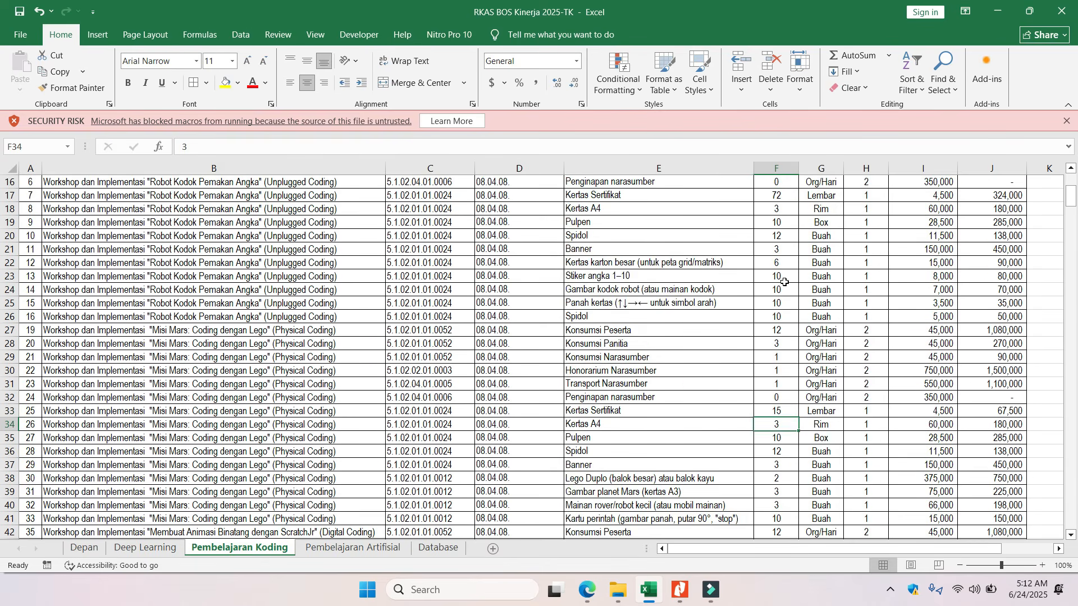
scroll(785, 282, "up", 3)
left_click(785, 327)
type("15")
key("Return")
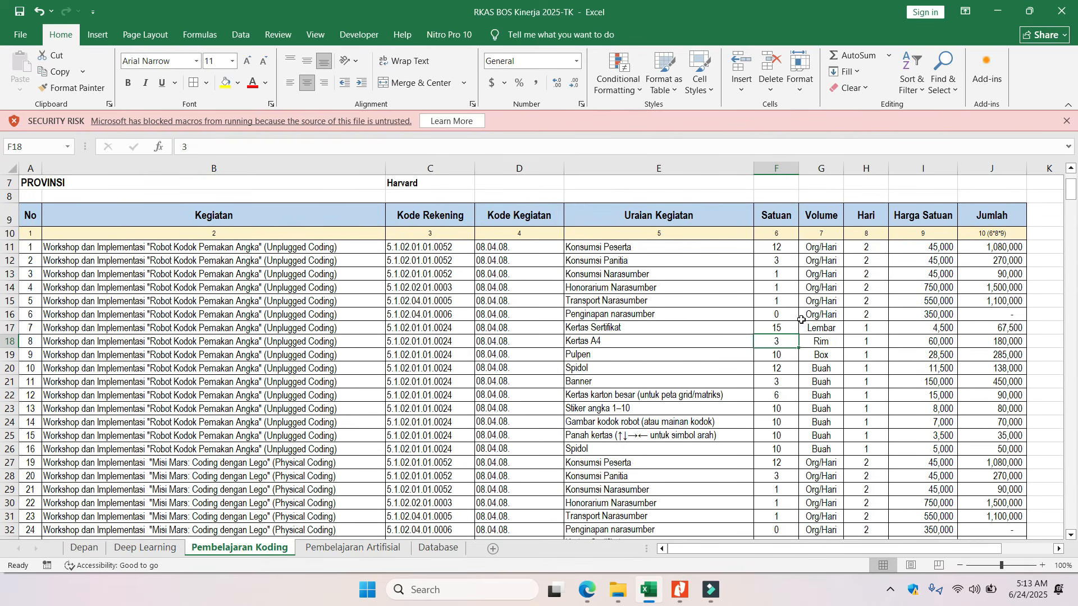
Set the Robot Kodok workshop's Harga Satuan to 35,000 for the three Konsumsi items and 200,000 for Transport Narasumber
left_click(933, 315)
left_click(930, 248)
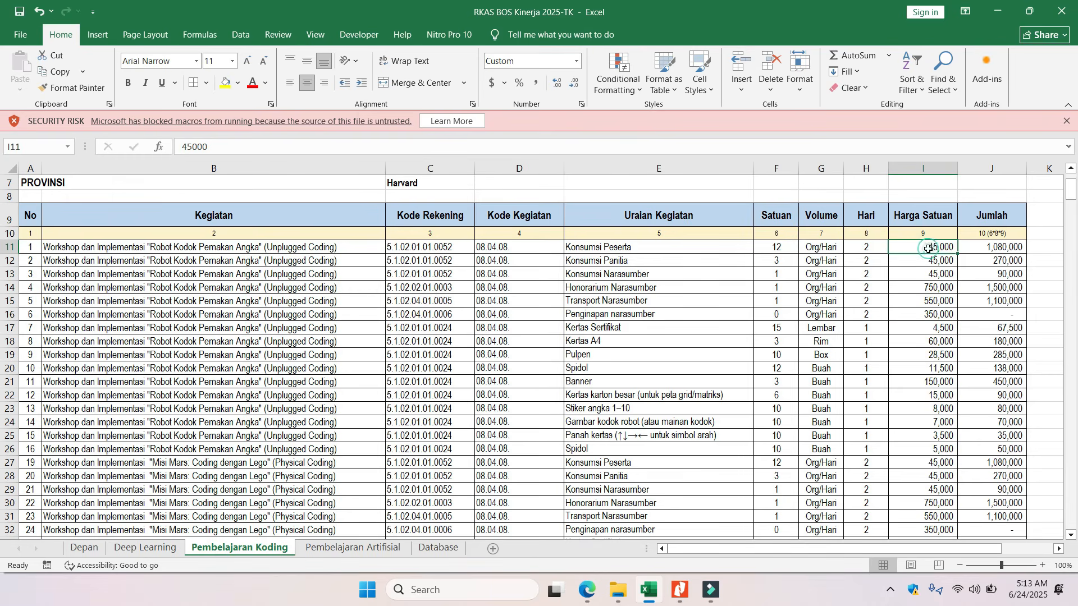
type("35000")
key("Return")
type("35000")
key("Return")
type("35000")
key("Return")
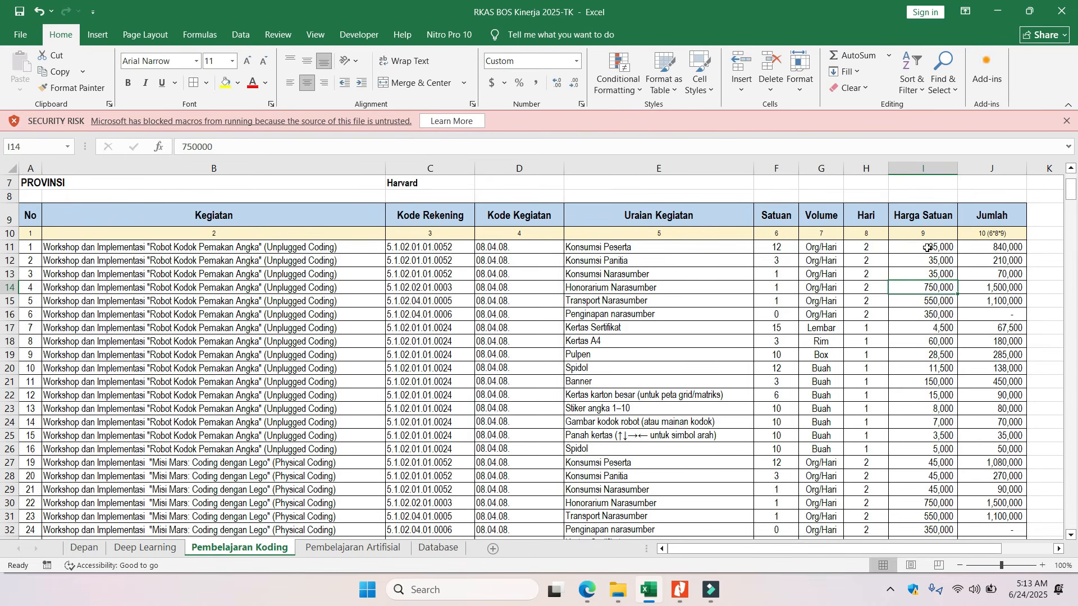
key("Return")
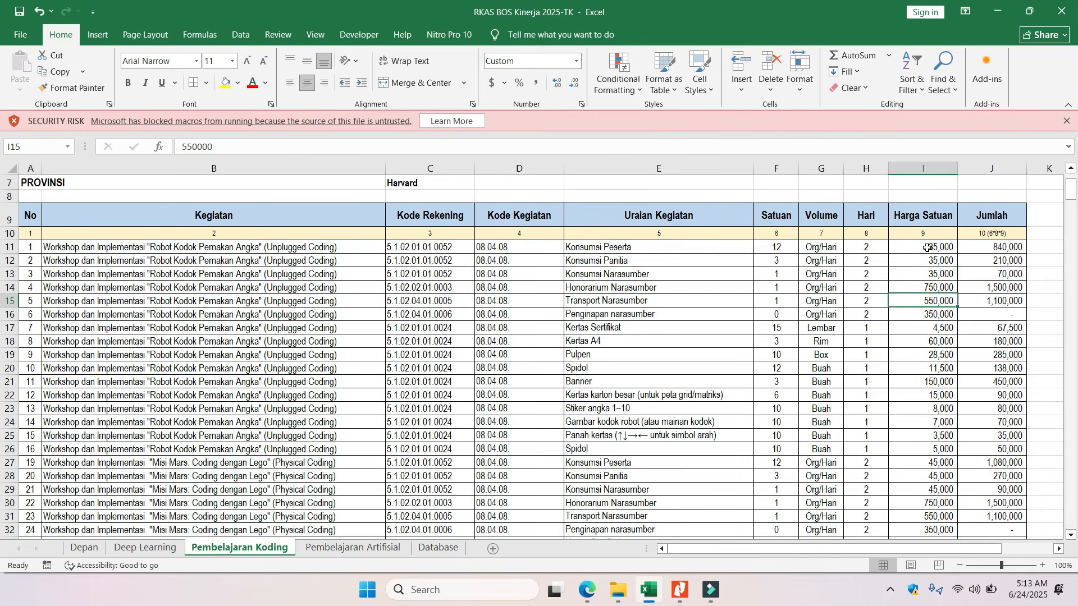
type("200,000")
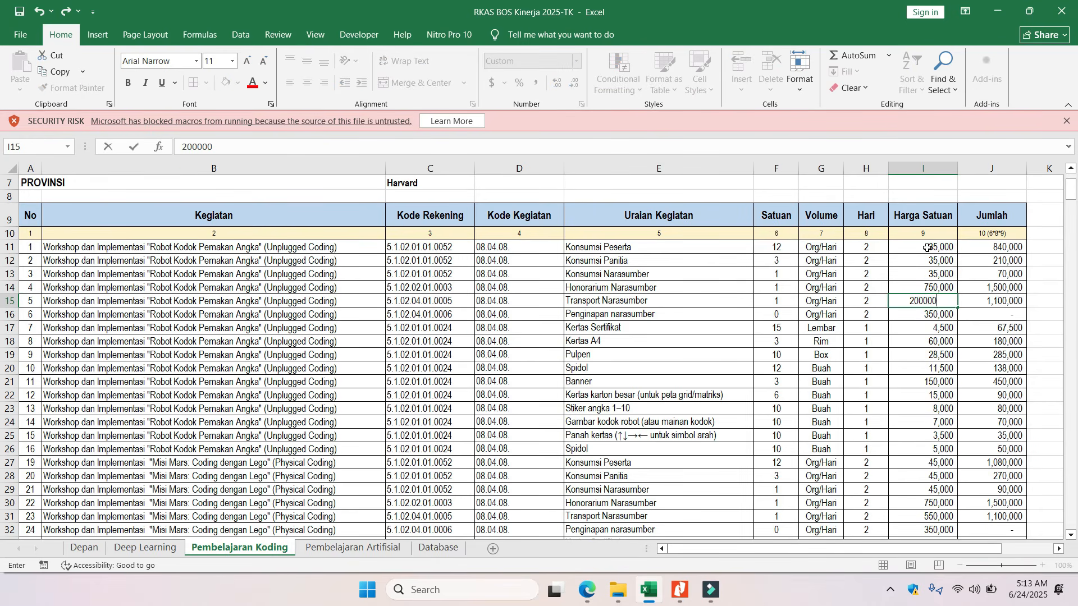
key("Return")
Copy the Robot Kodok workshop's first six Harga Satuan values to the matching Misi Mars and ScratchJr rows, and check the Selisih on the Depan sheet
left_click_drag(925, 247, 930, 313)
key("ctrl+c")
scroll(931, 314, "down", 3)
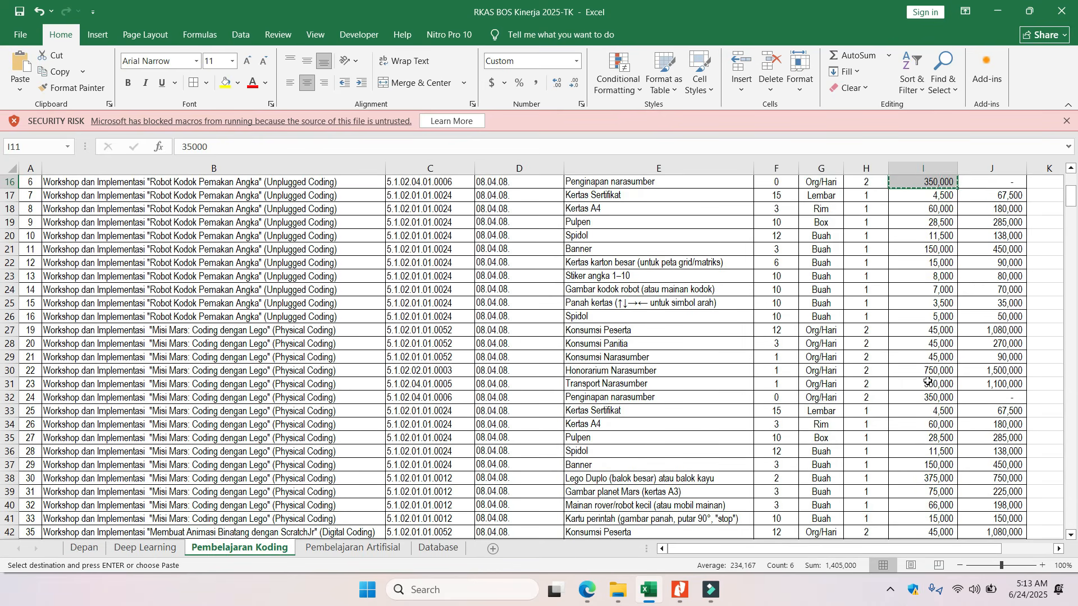
left_click(935, 330)
key("ctrl+v")
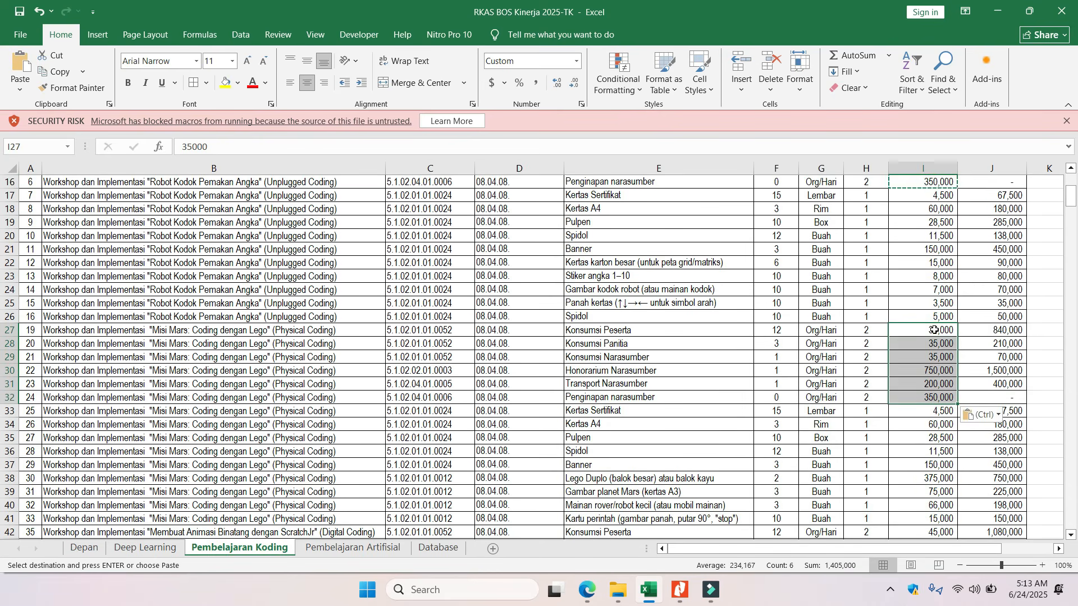
scroll(934, 331, "down", 4)
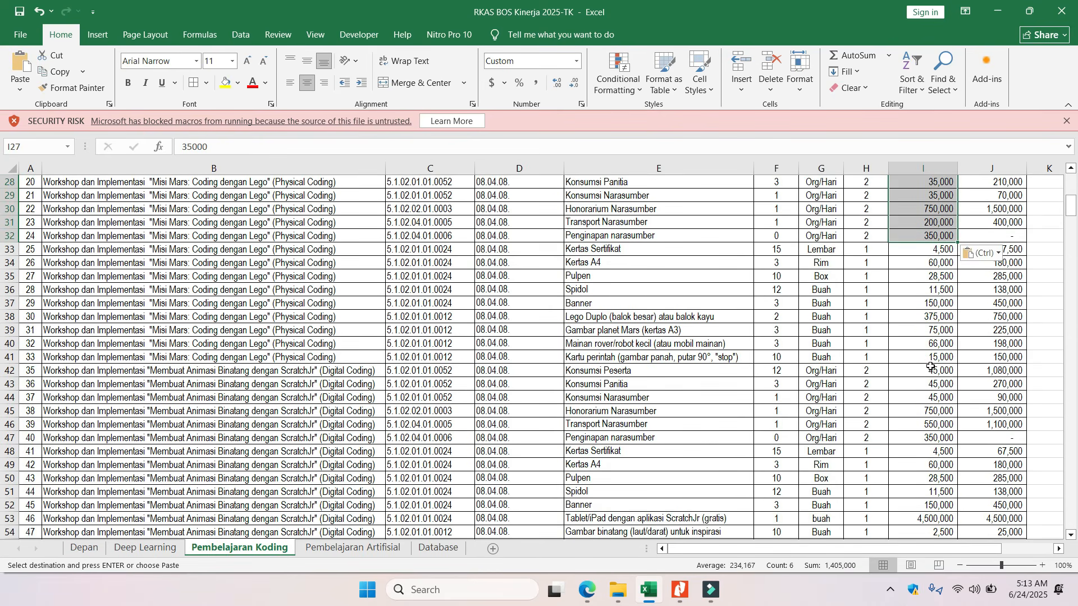
left_click(930, 366)
key("ctrl+v")
scroll(932, 388, "down", 3)
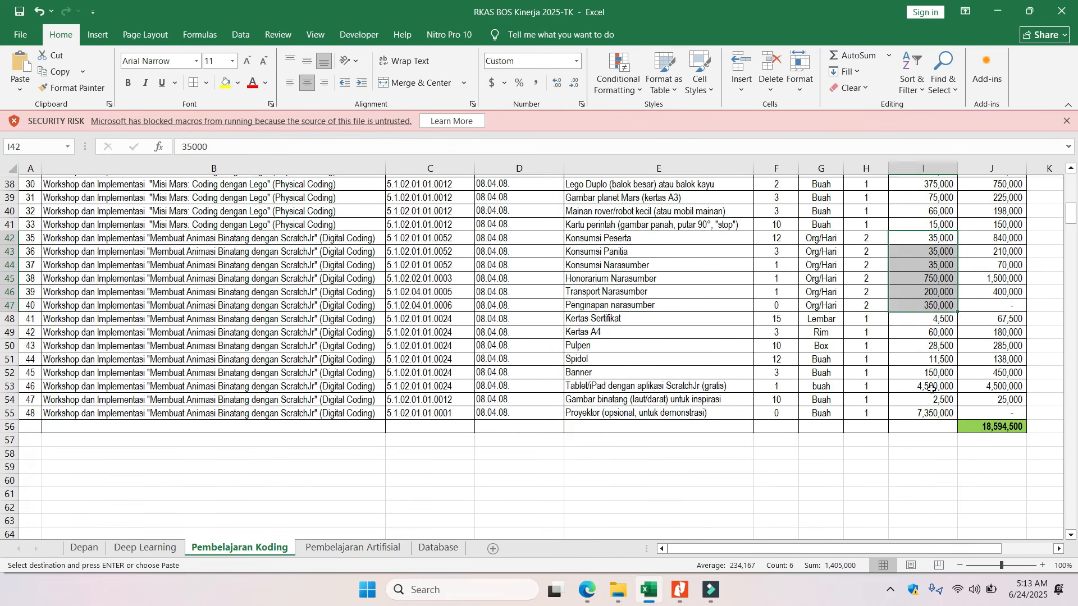
left_click(84, 548)
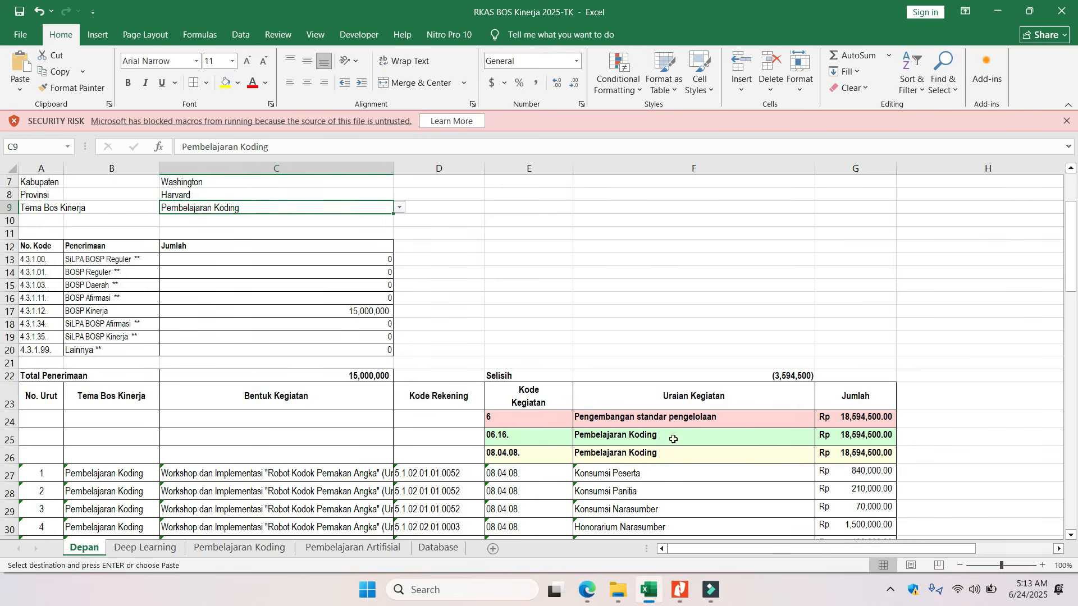
Set Hari to 1 for the ScratchJr workshop rows from Konsumsi Peserta to Penginapan narasumber, and check the Selisih on the Depan sheet
left_click(209, 555)
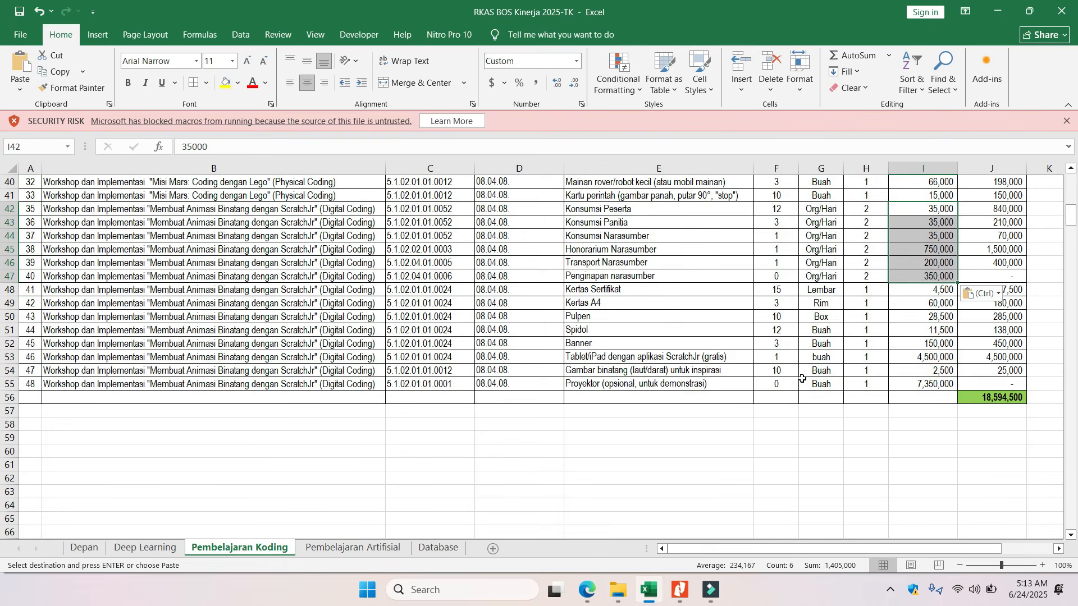
scroll(948, 355, "up", 2)
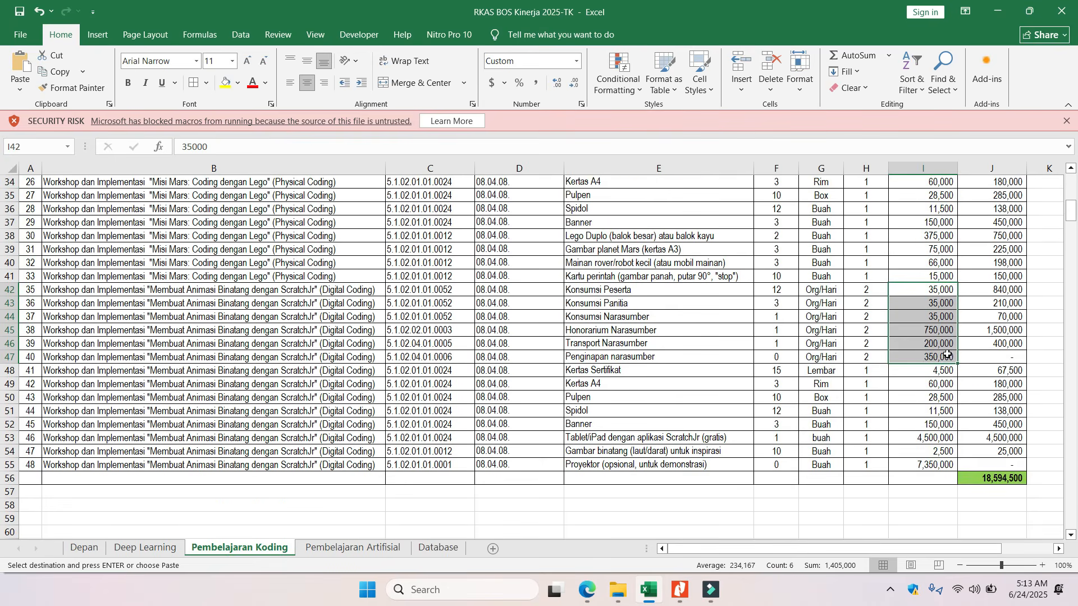
scroll(948, 354, "up", 1)
key("ctrl+v")
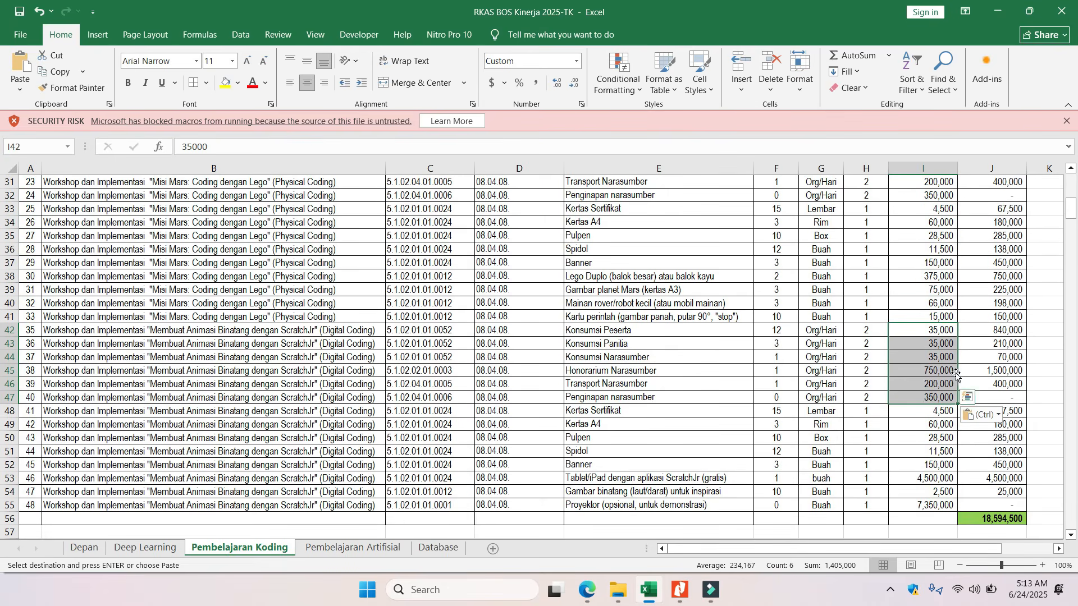
left_click(865, 371)
type("1")
key("Return")
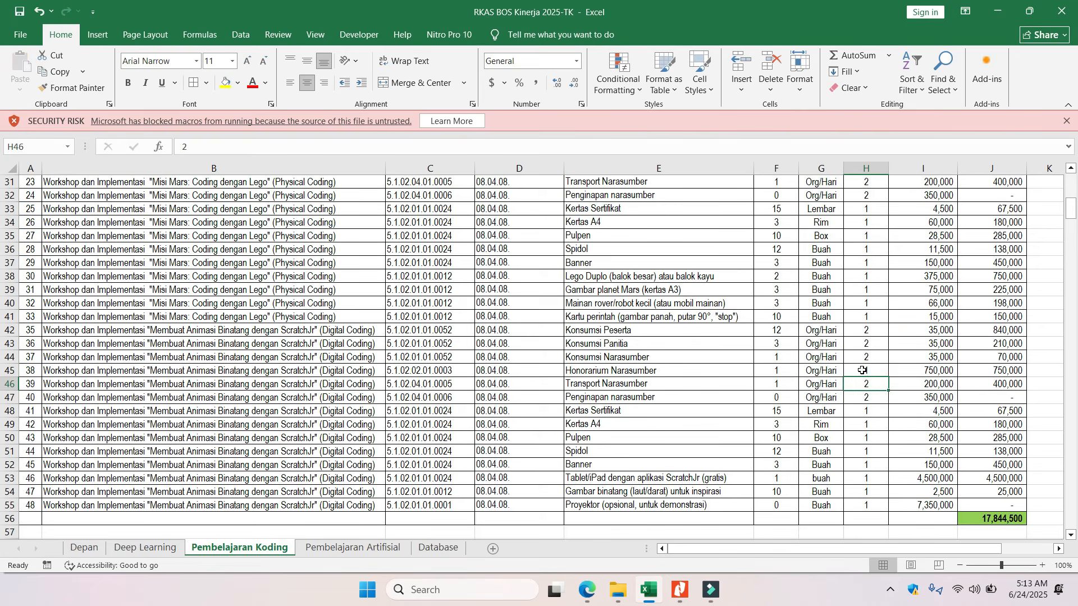
key("Up")
left_click(882, 318)
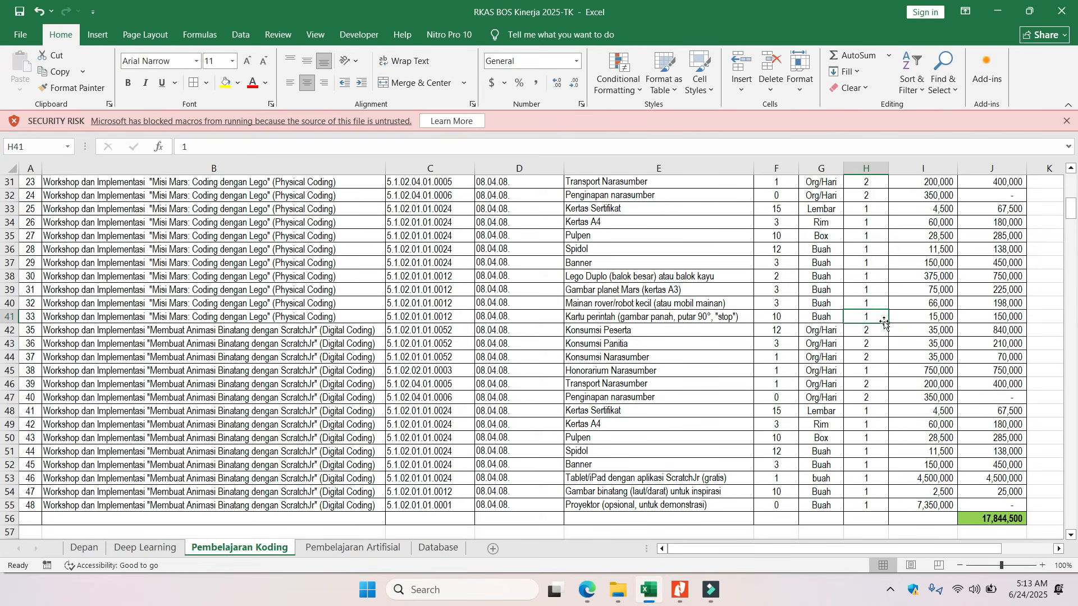
left_click_drag(887, 323, 894, 400)
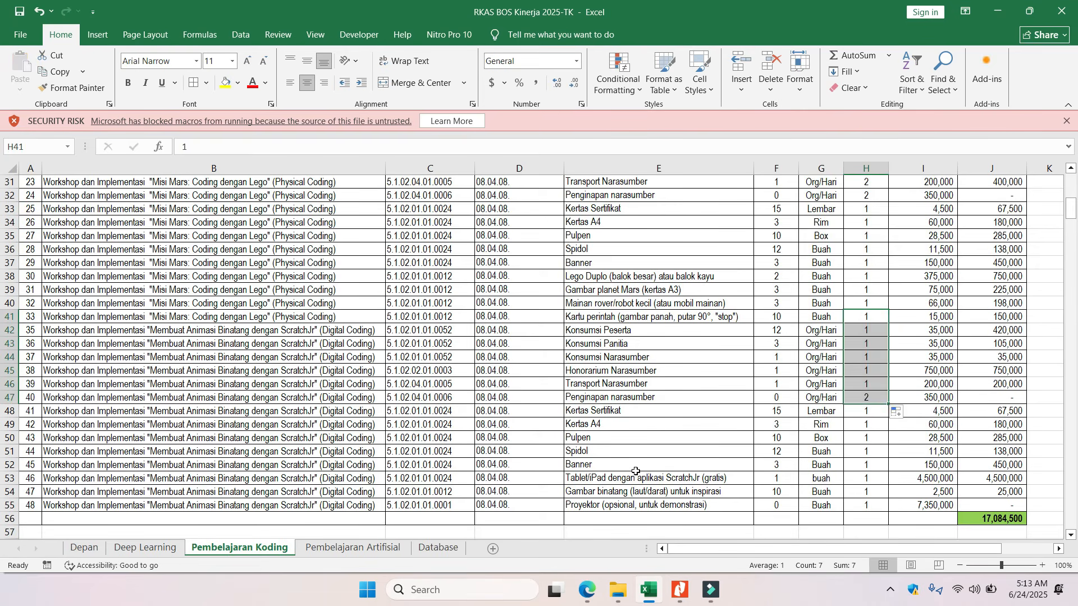
left_click(84, 548)
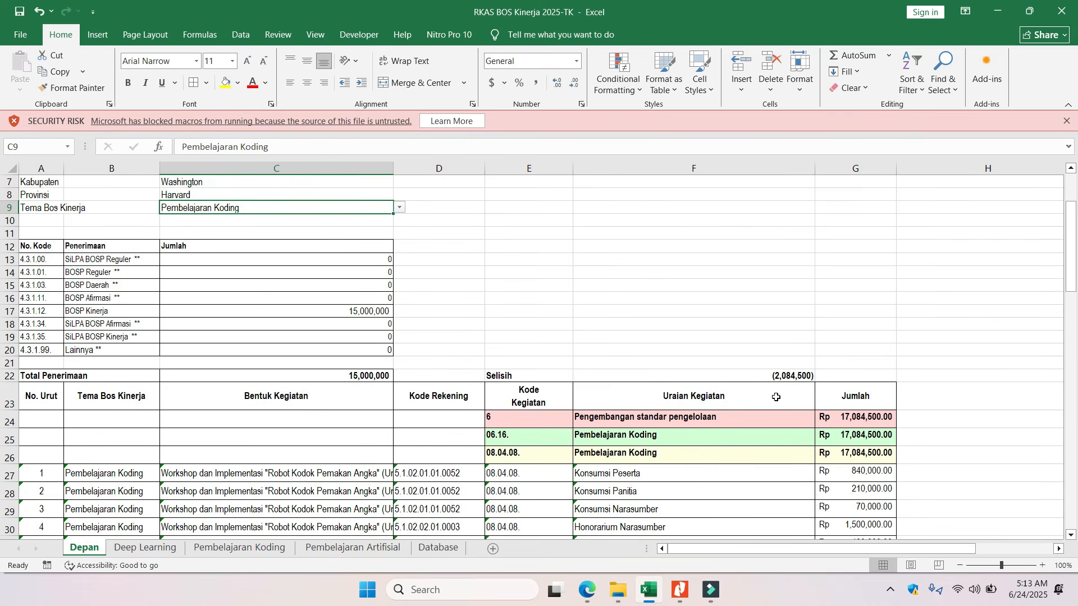
Set Hari to 1 for the Misi Mars workshop rows from Konsumsi Peserta to Penginapan narasumber, and check the Selisih on the Depan sheet
left_click(269, 549)
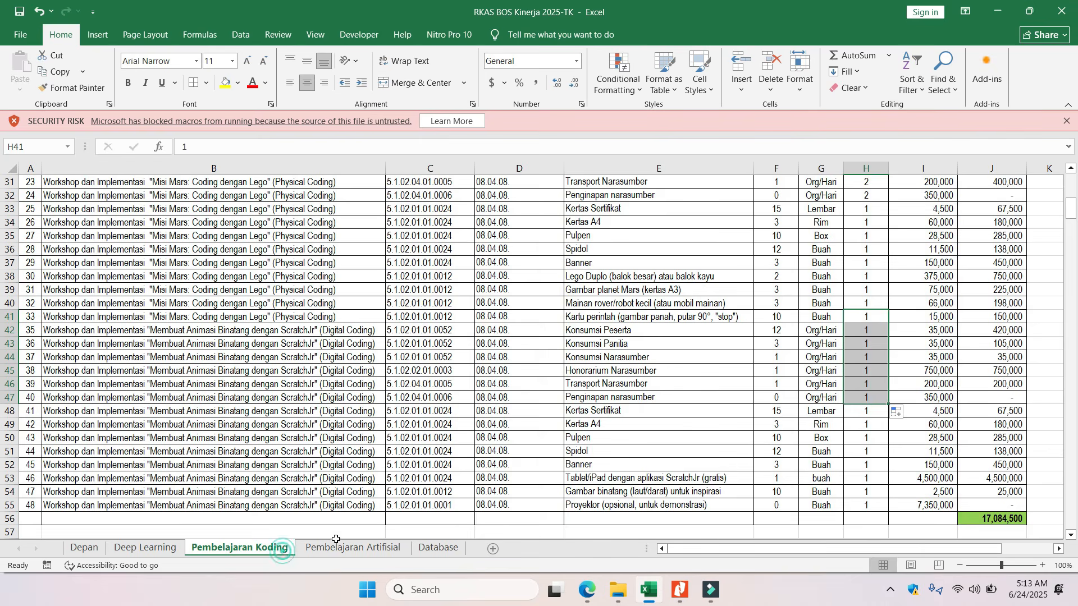
scroll(882, 337, "up", 3)
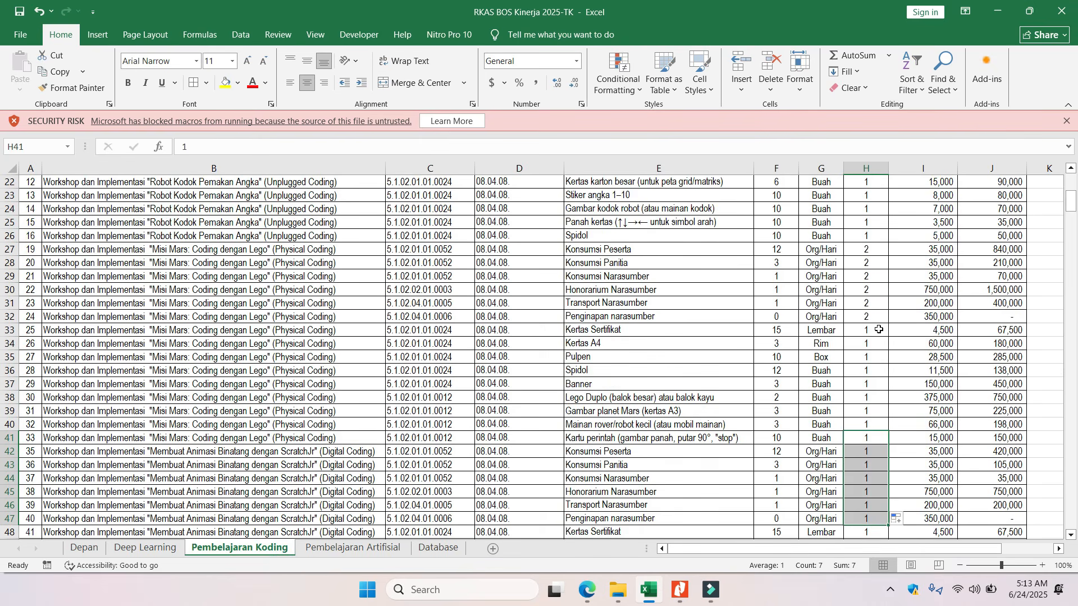
left_click(874, 233)
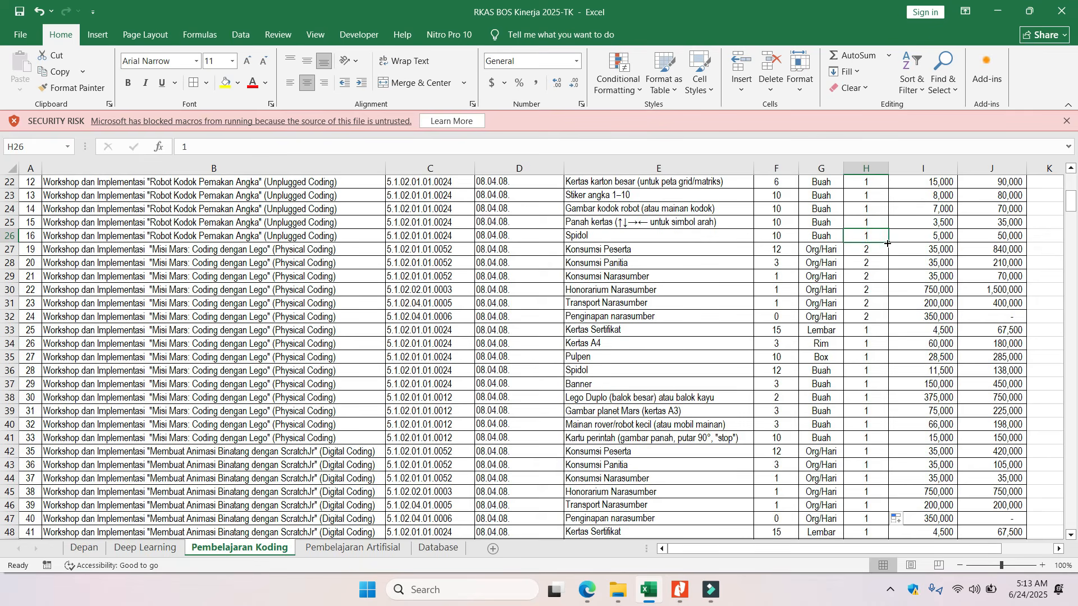
left_click_drag(891, 246, 891, 321)
left_click(90, 550)
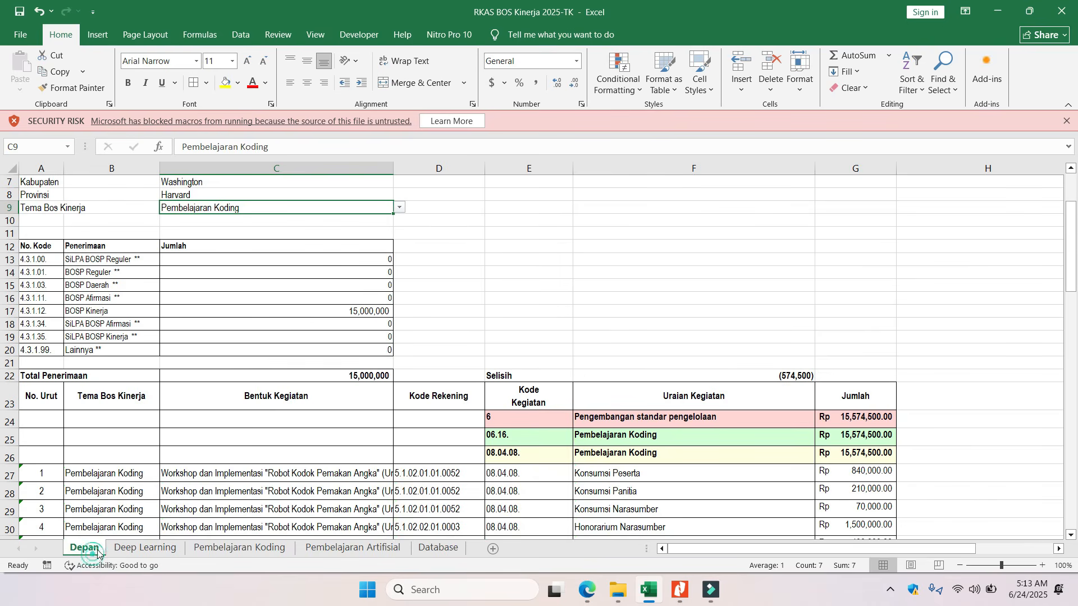
Set the ScratchJr workshop's Tablet/iPad Harga Satuan to 4,000,000 on the Pembelajaran Koding sheet, and check the Selisih on the Depan sheet
key("ctrl+Page_Down")
key("ctrl+Page_Down")
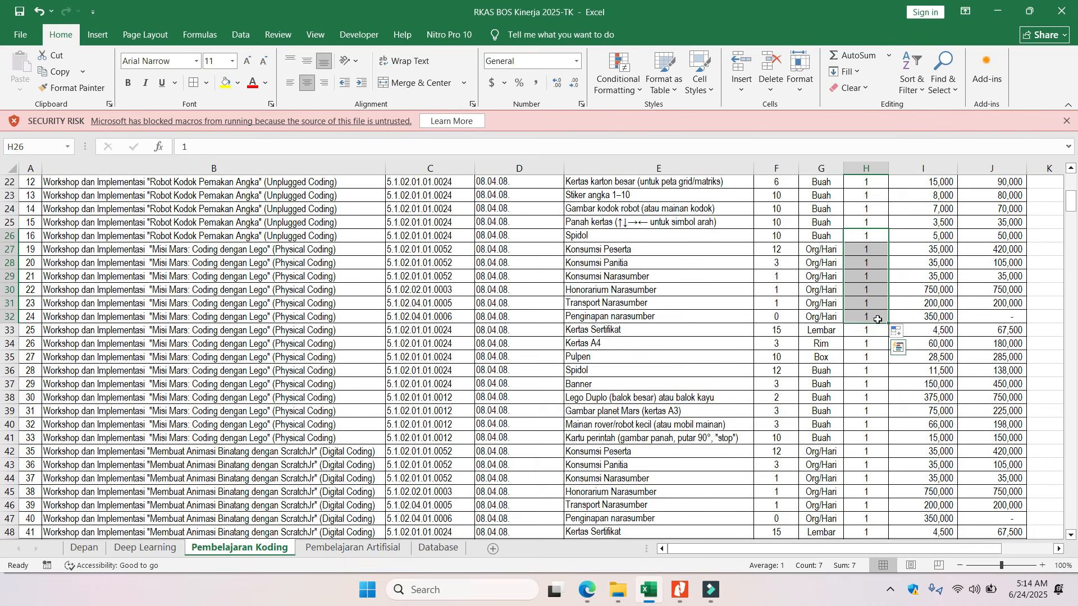
scroll(854, 393, "down", 3)
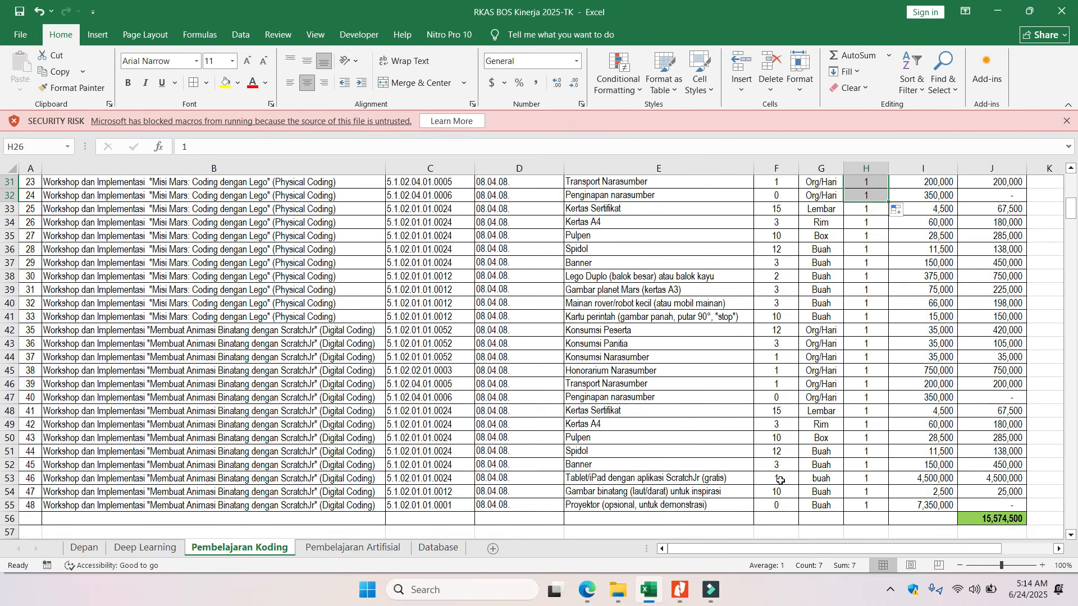
left_click(904, 481)
type("45")
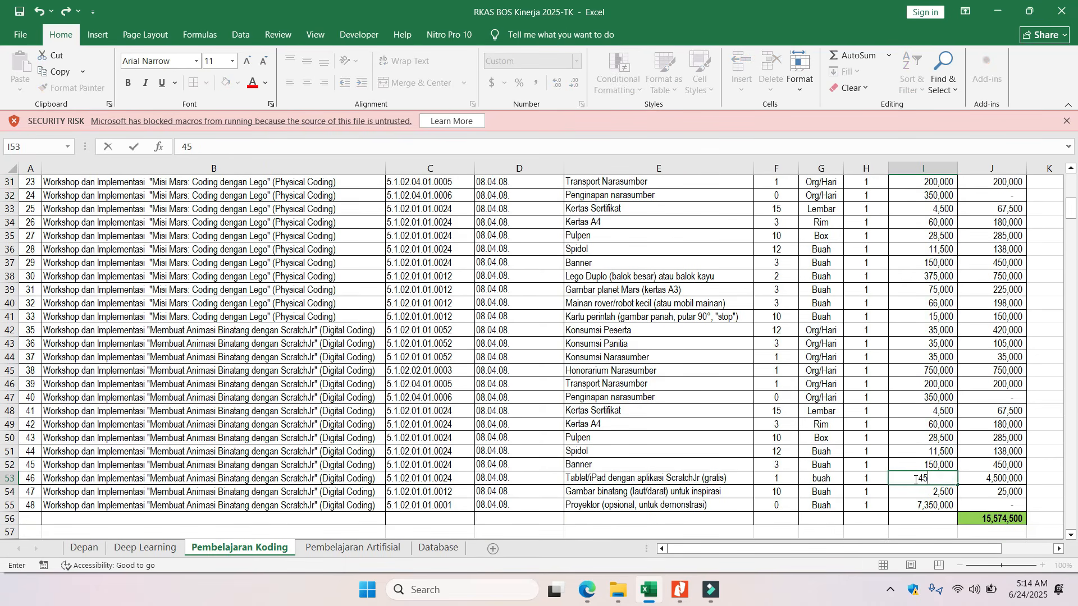
type("00000")
key("Return")
key("ctrl+Page_Up")
key("ctrl+Page_Up")
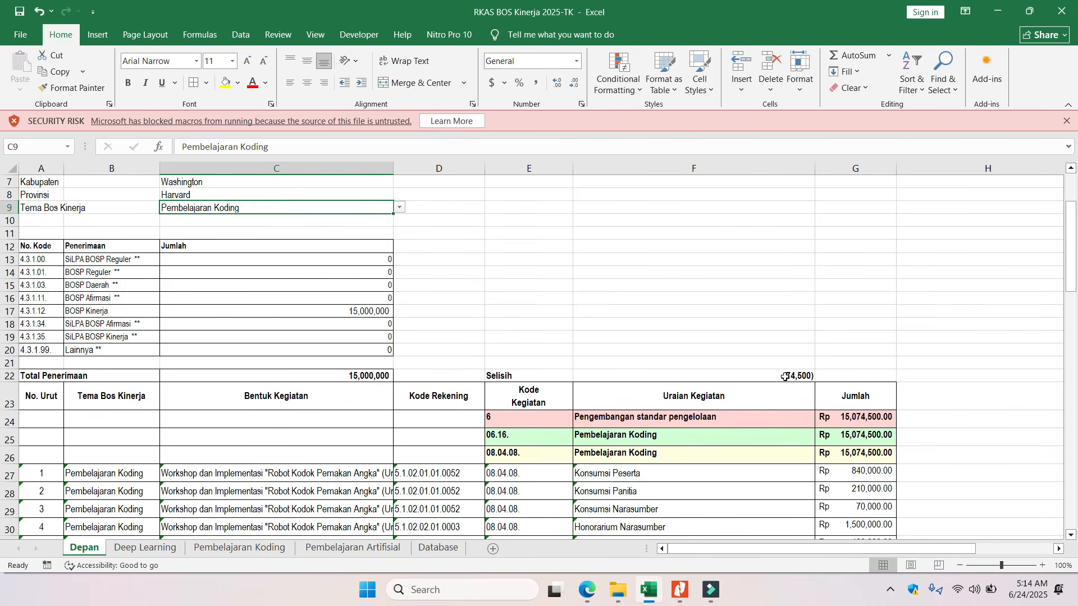
Try a Satuan of 5 for Pulpen in the ScratchJr workshop, and check the Selisih on the Depan sheet
left_click(235, 544)
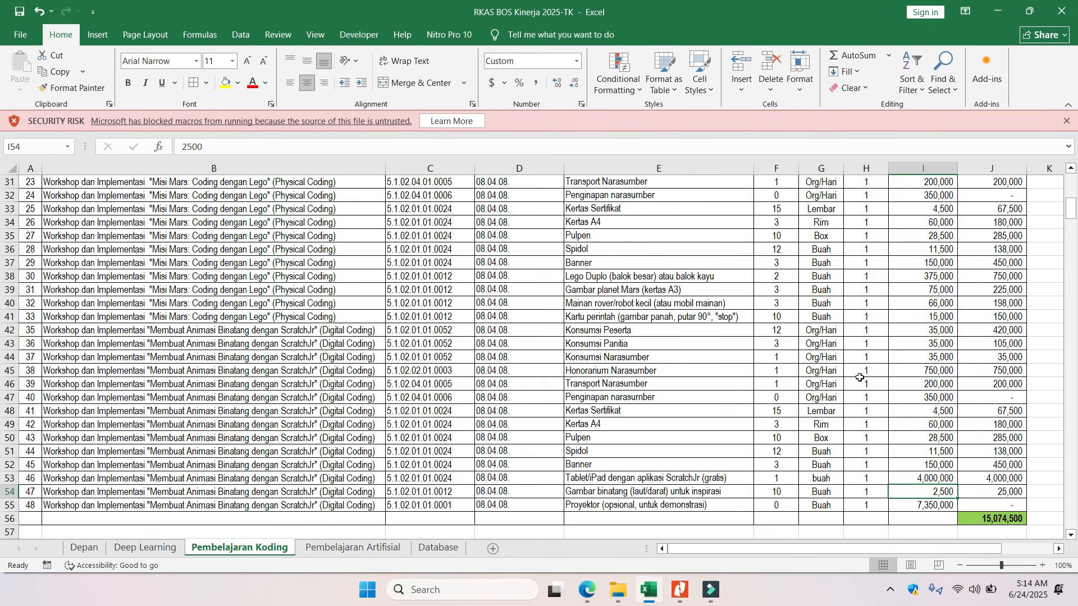
left_click(788, 439)
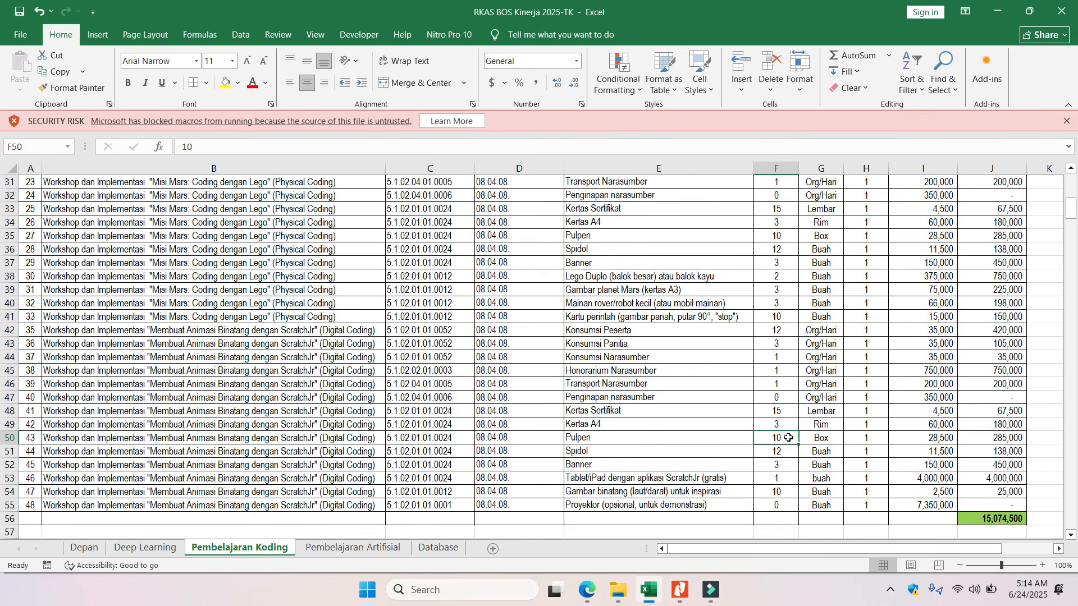
type("5")
key("Return")
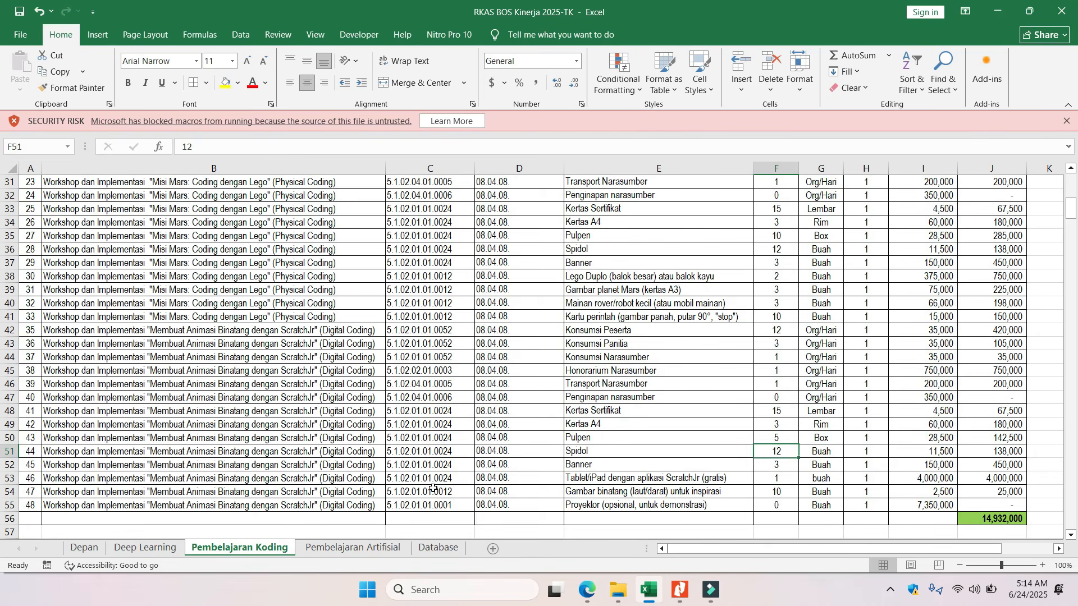
left_click(82, 548)
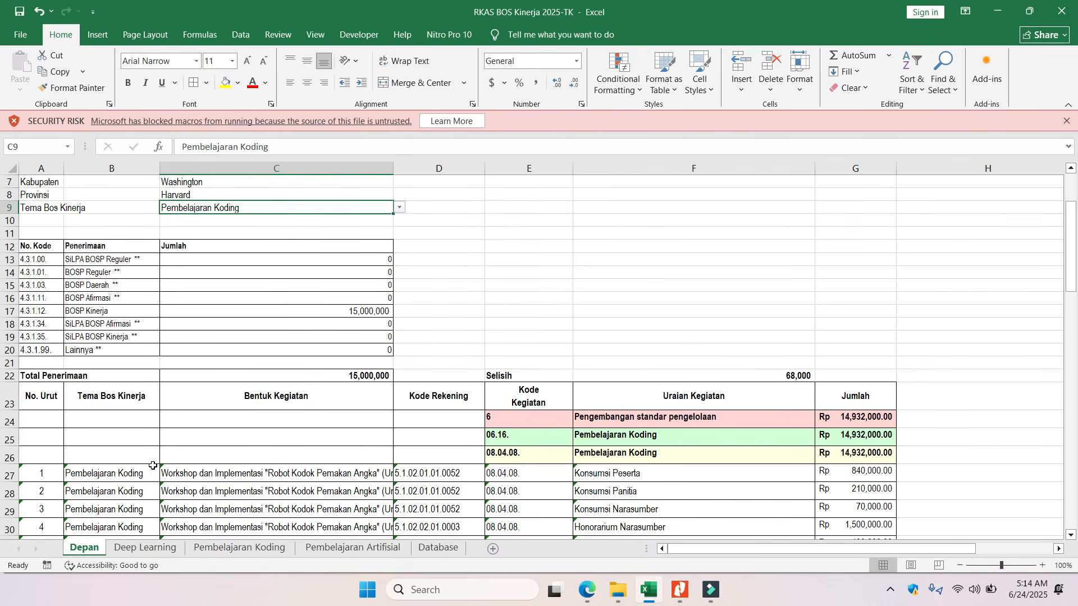
Try a Satuan of 6 for the ScratchJr workshop's Pulpen, and check the Selisih on the Depan sheet
left_click(214, 549)
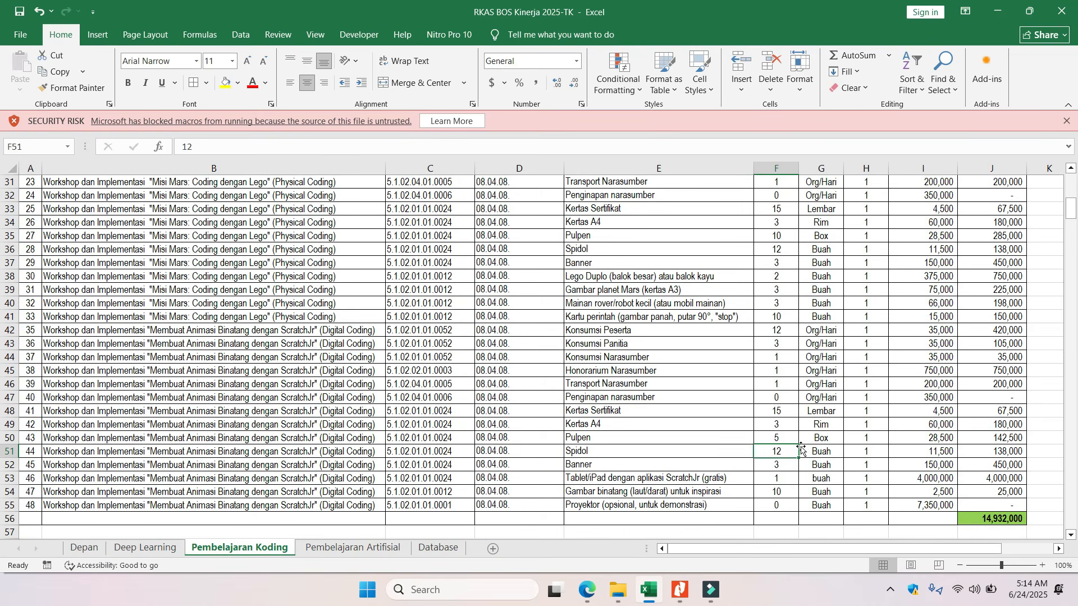
left_click(783, 439)
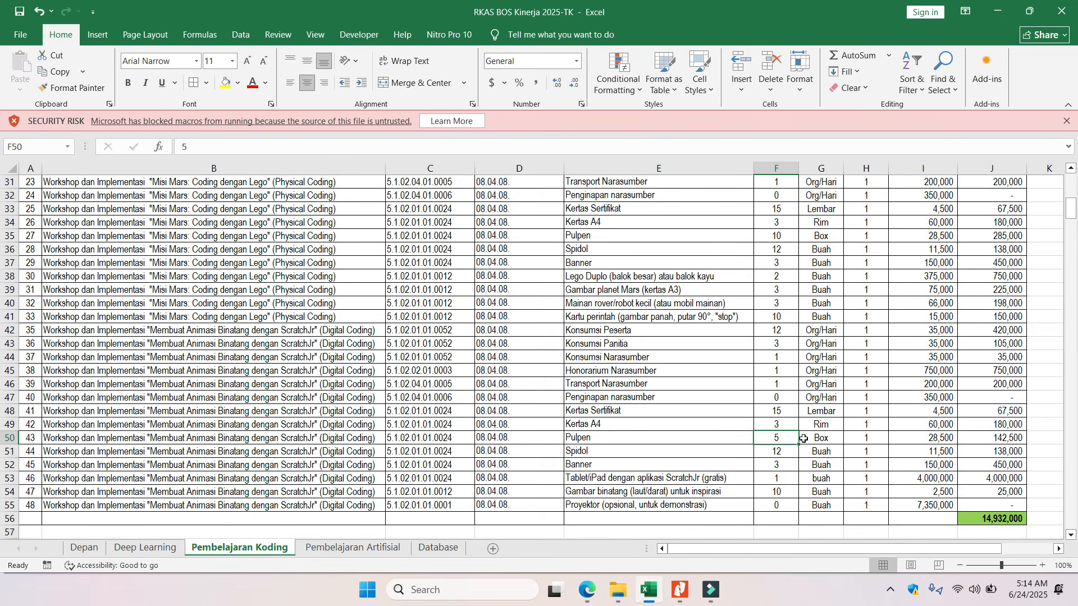
type("6")
key("Return")
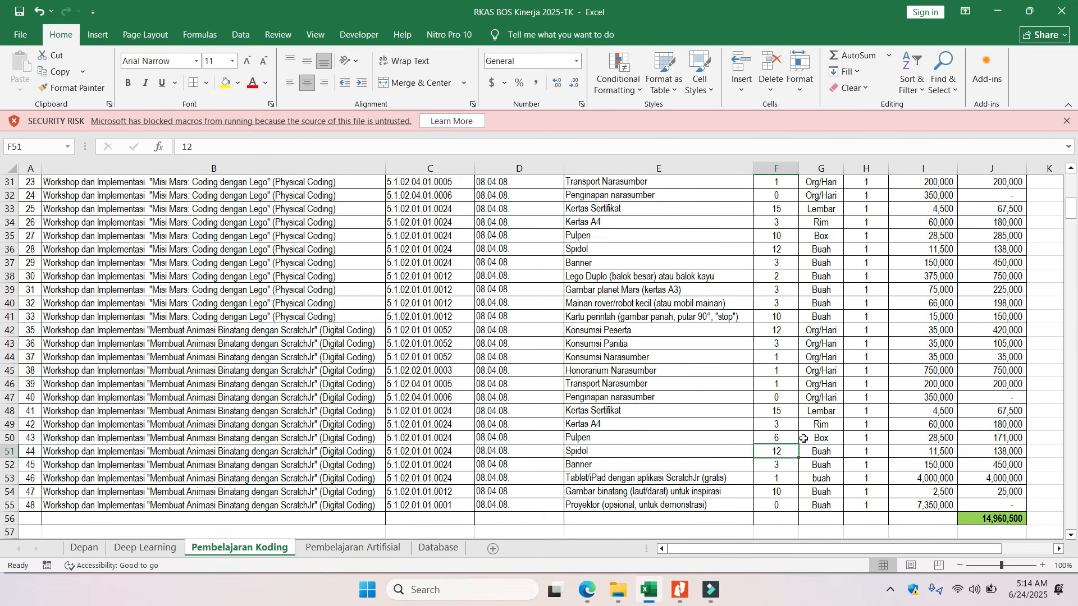
left_click(84, 548)
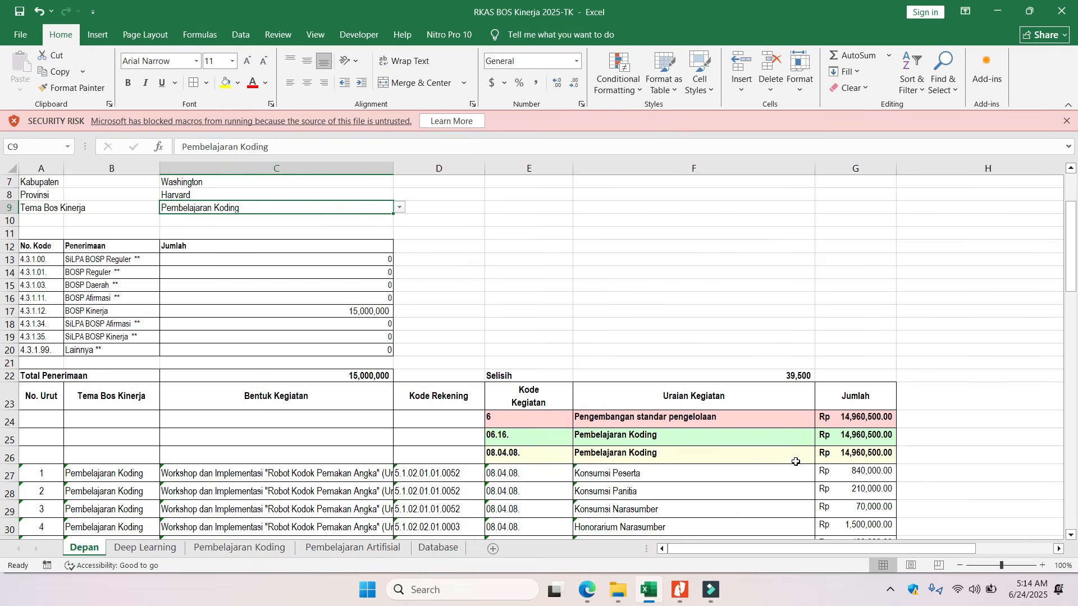
Set the Satuan of Pulpen in the ScratchJr workshop to 7, and check the Selisih on the Depan sheet
left_click(213, 552)
left_click(783, 438)
type("7")
key("Return")
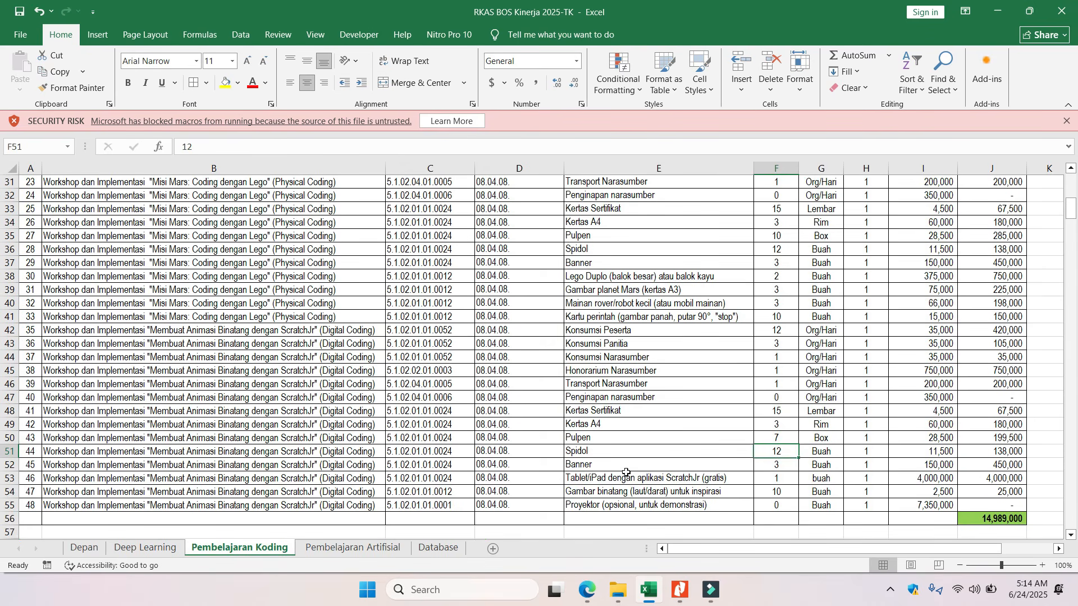
left_click(84, 548)
Set the Satuan of Spidol in the ScratchJr workshop to 13, and check the Selisih on the Depan sheet
left_click(224, 548)
type("13")
key("Return")
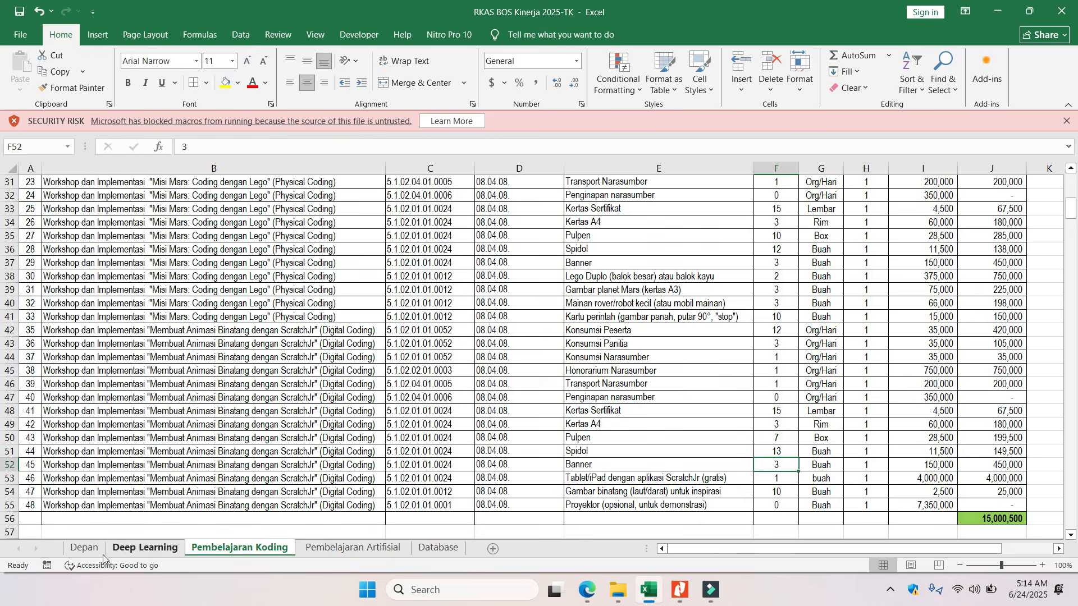
left_click(84, 548)
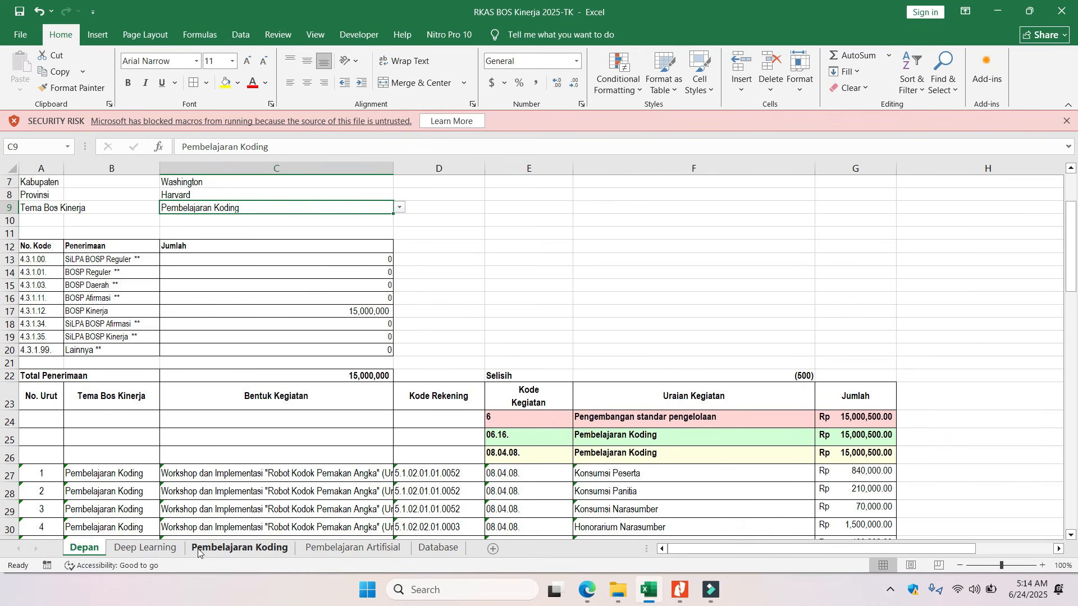
Try a Harga Satuan of 4,000,500 for the ScratchJr workshop's Tablet/iPad, and check the Selisih on the Depan sheet
left_click(219, 549)
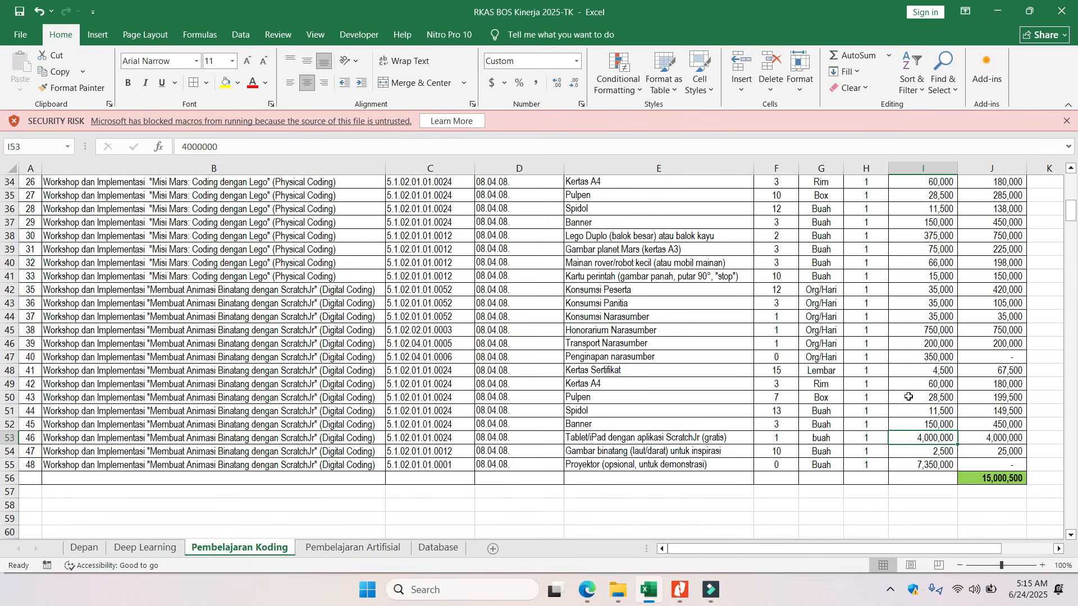
type("400050")
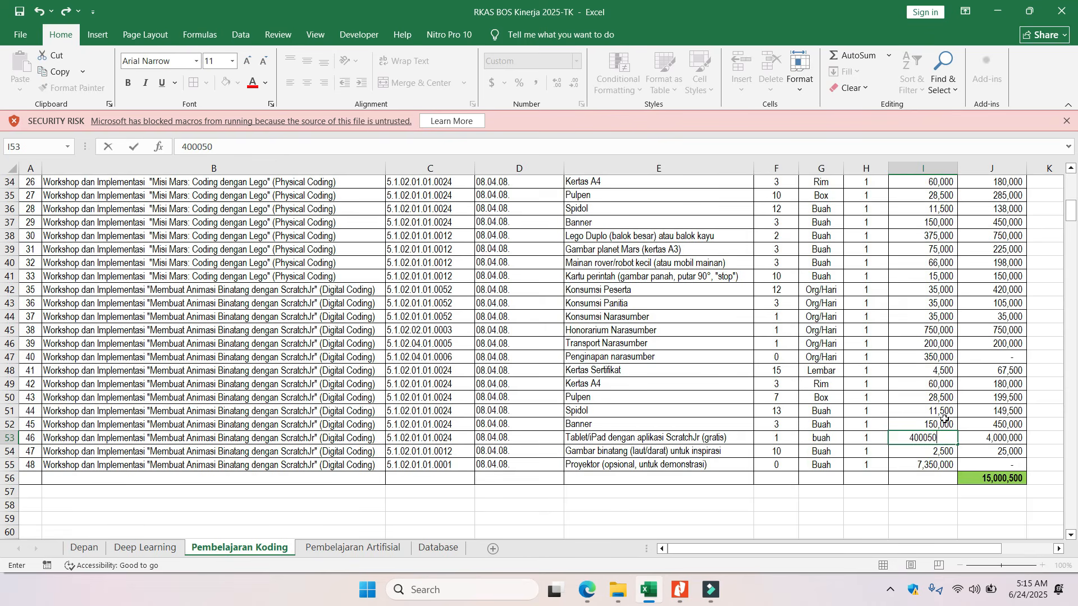
key("Return")
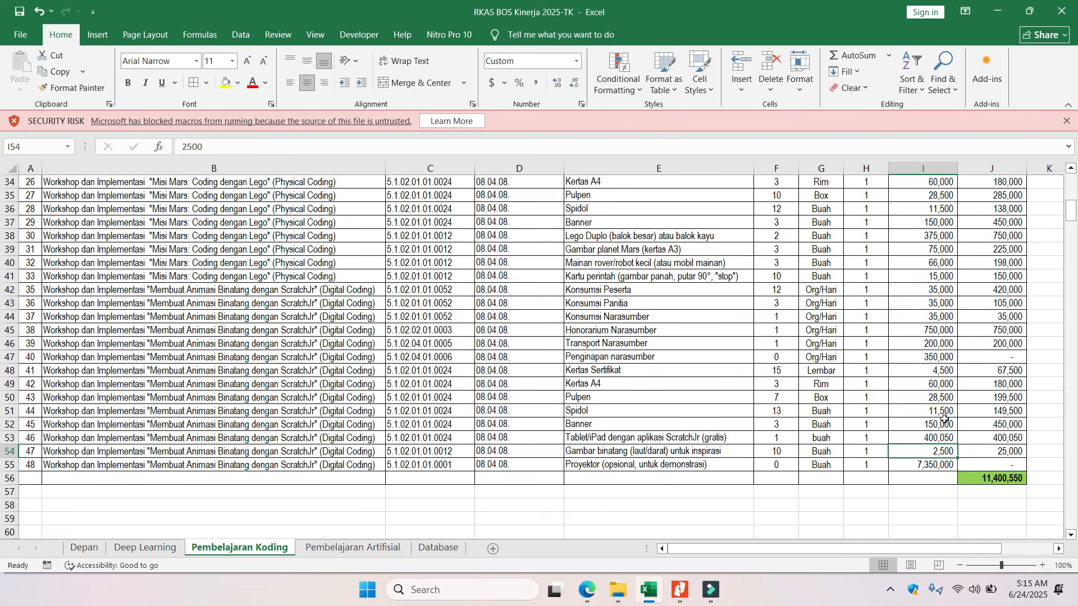
left_click(921, 436)
left_click(339, 144)
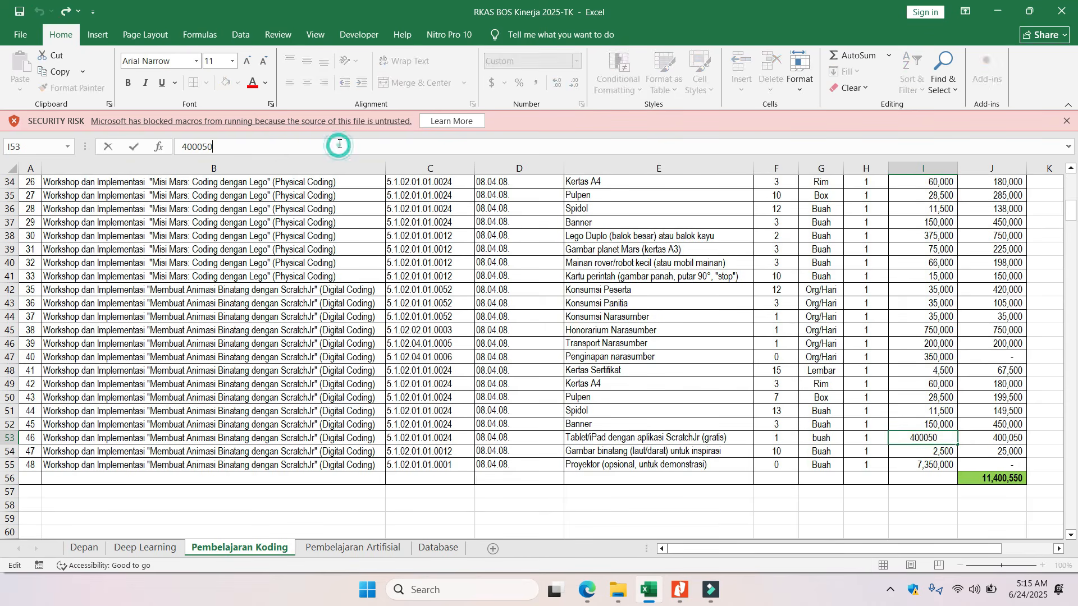
type("0")
key("Return")
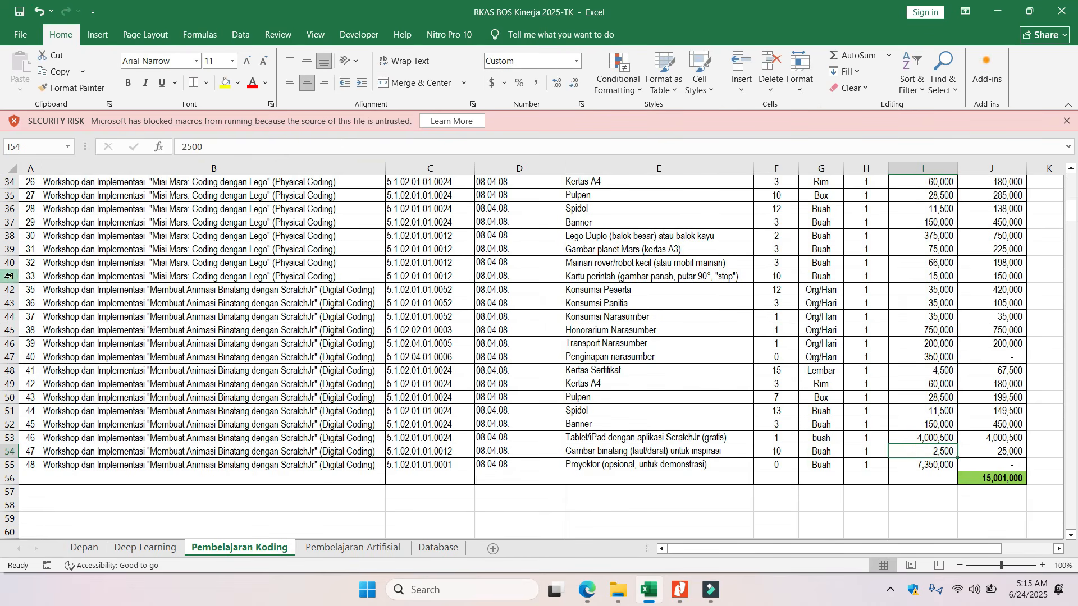
left_click(84, 549)
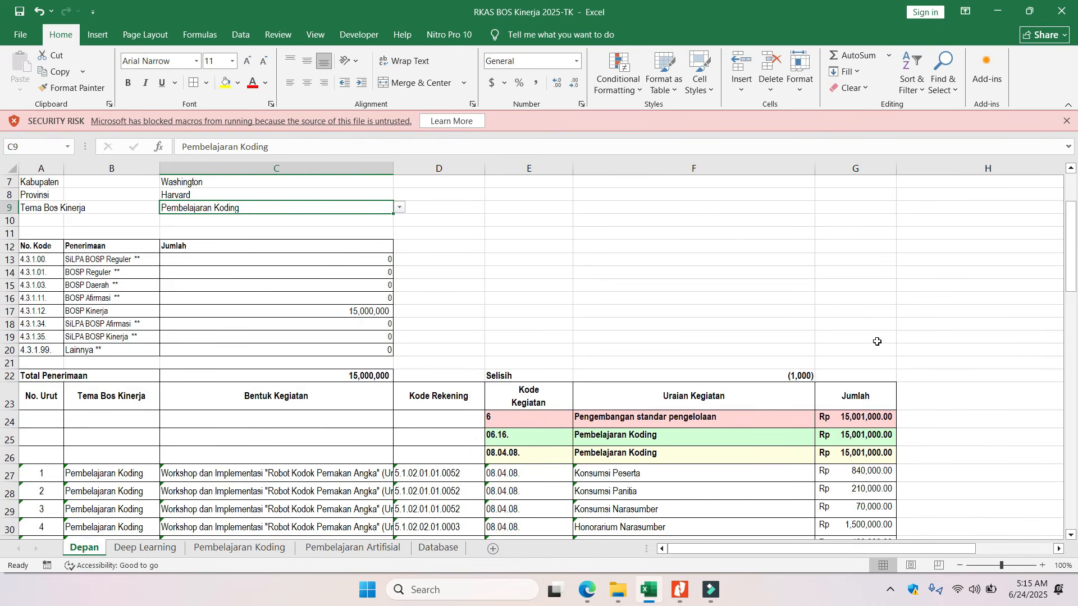
Set the ScratchJr workshop's Tablet/iPad Harga Satuan to 3,999,500, and check the Selisih and the itemised amounts on the Depan sheet
left_click(264, 549)
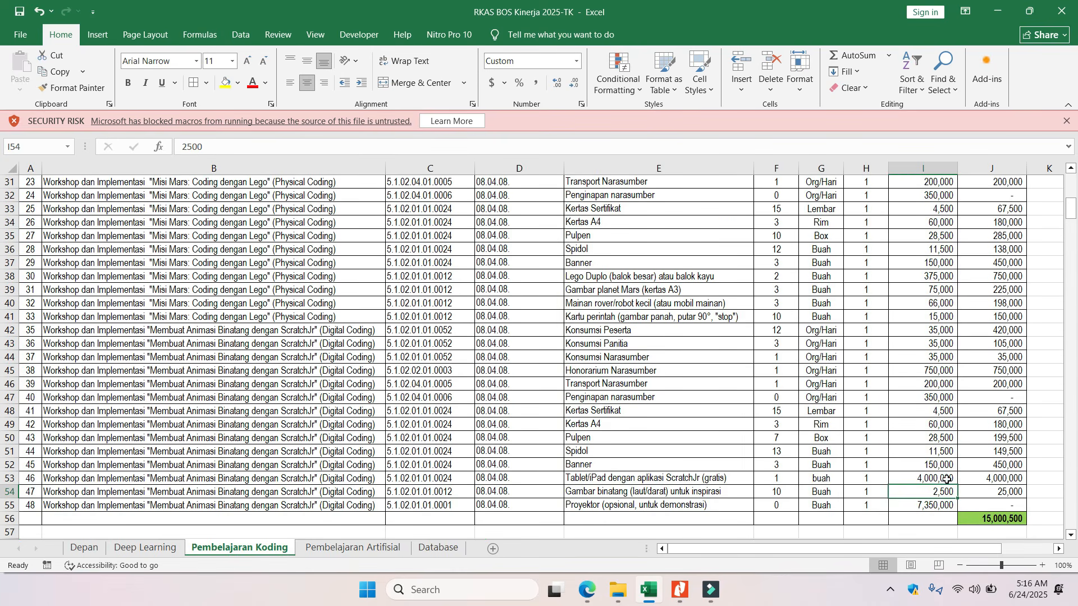
left_click(946, 479)
type("3,")
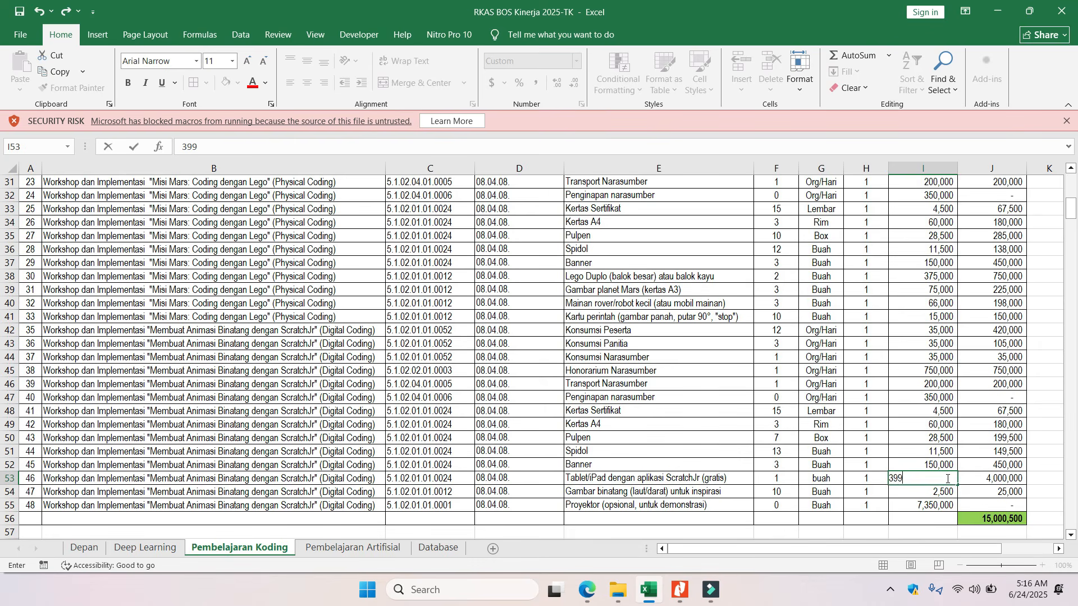
type("999,500")
key("Return")
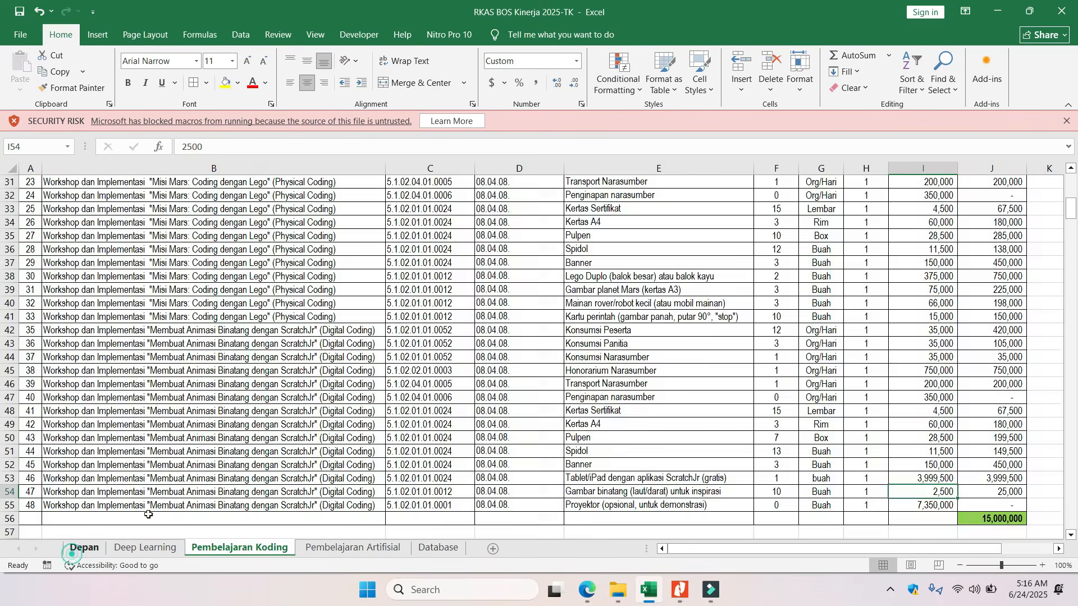
left_click(83, 548)
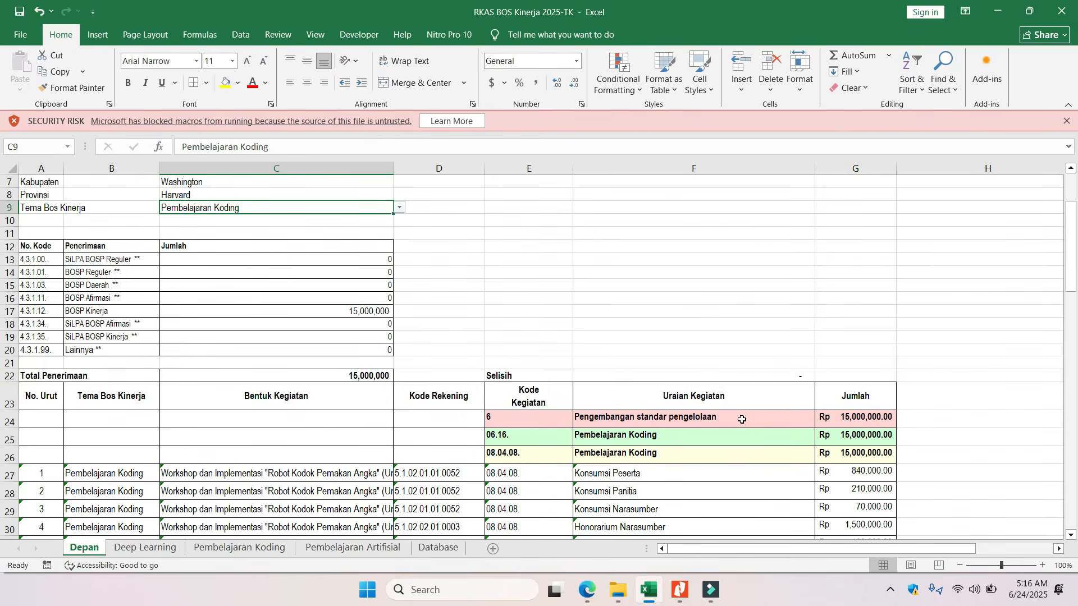
scroll(578, 352, "down", 2)
scroll(646, 379, "down", 6)
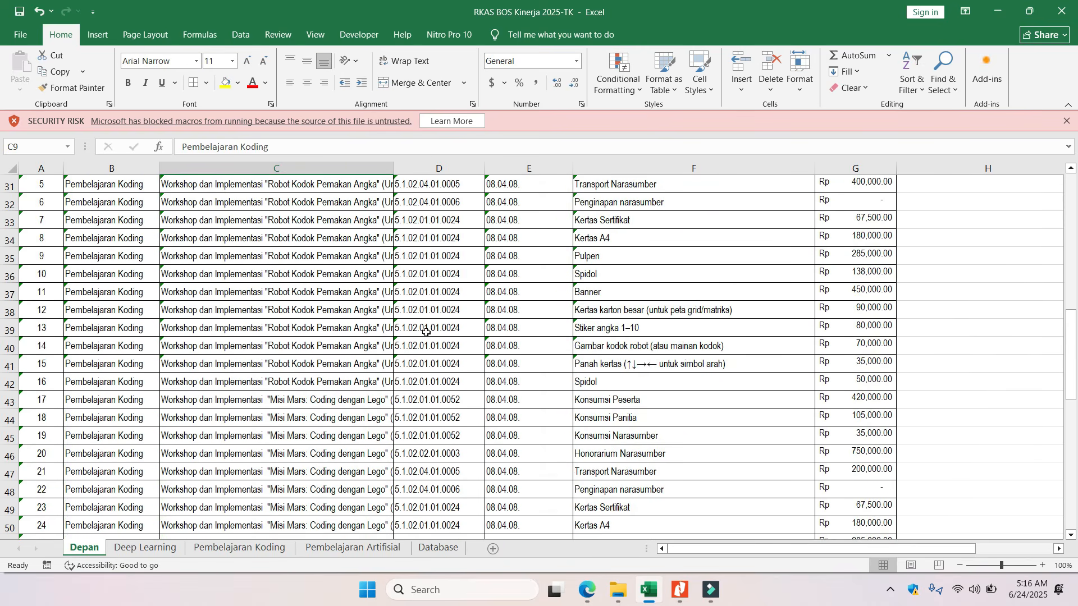
scroll(345, 283, "up", 3)
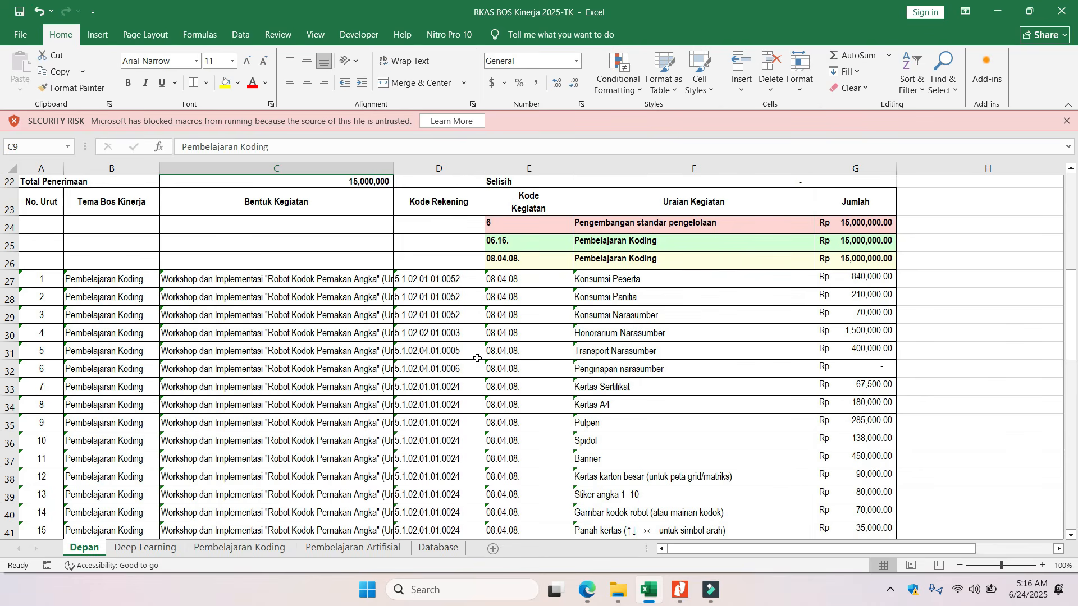
scroll(523, 332, "up", 5)
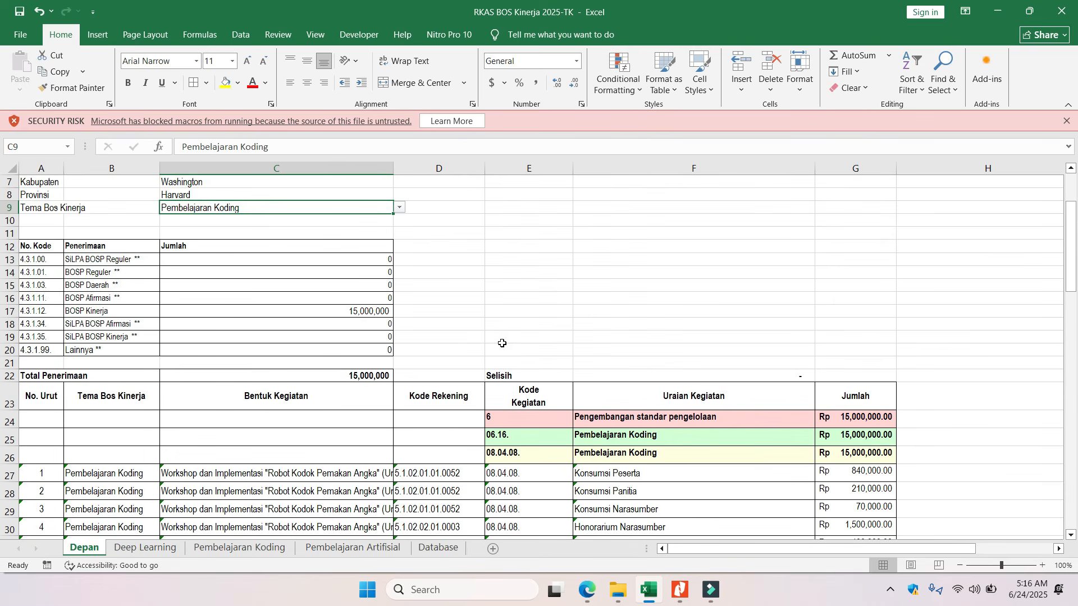